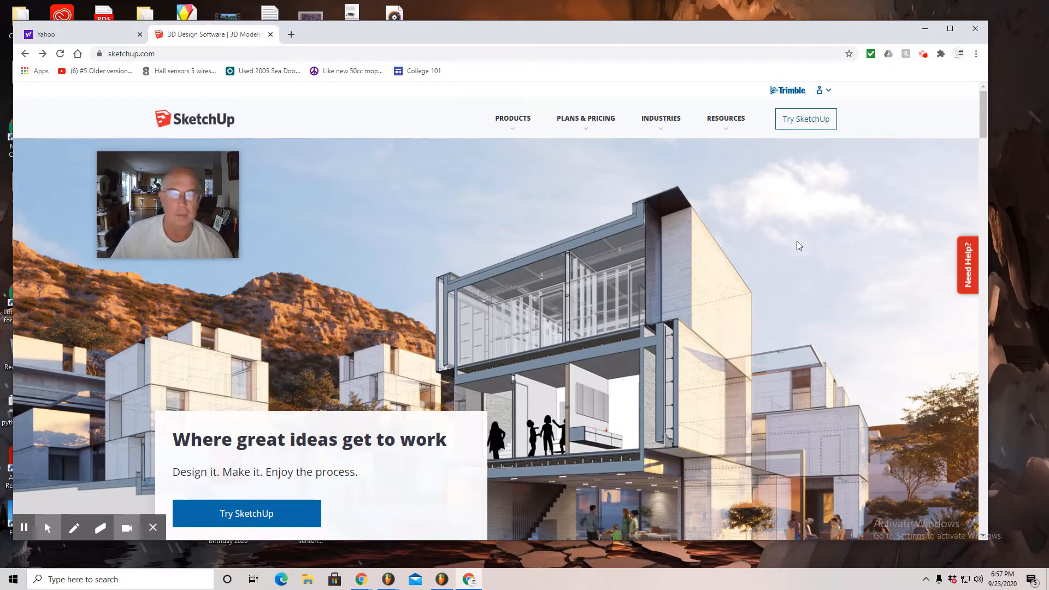
- Launch SketchUp Free from the signed-in account's product list and create a new model with the Simple Template - Feet and Inches
click(822, 96)
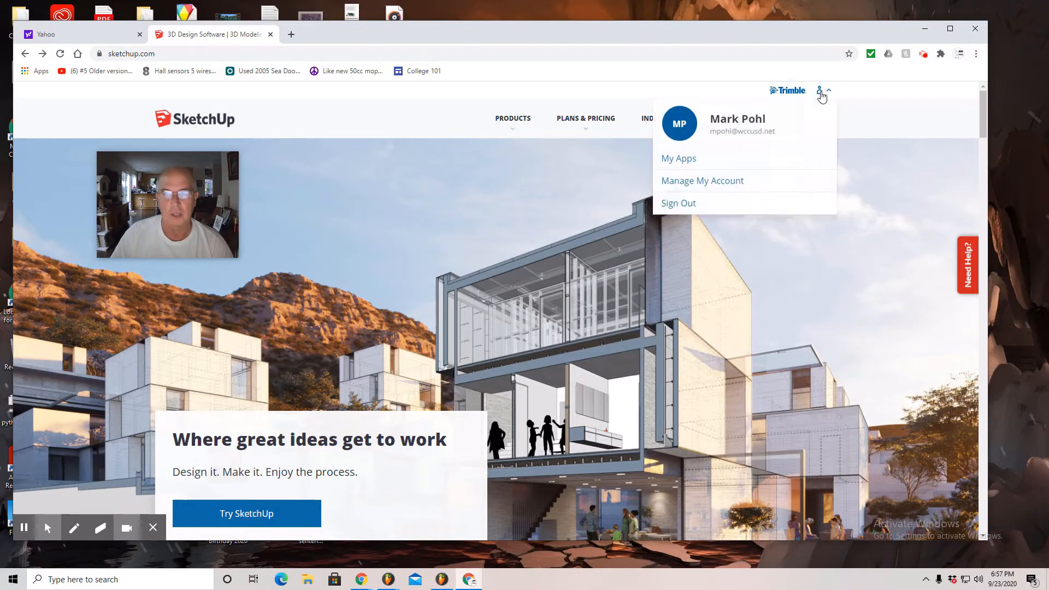
click(688, 162)
drag(119, 170, 497, 340)
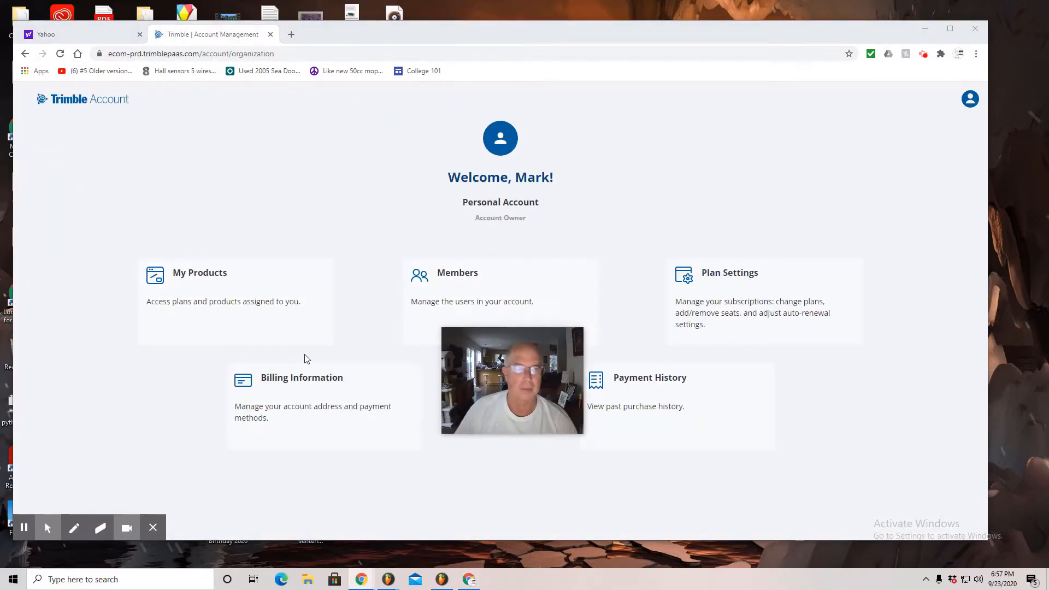
click(265, 326)
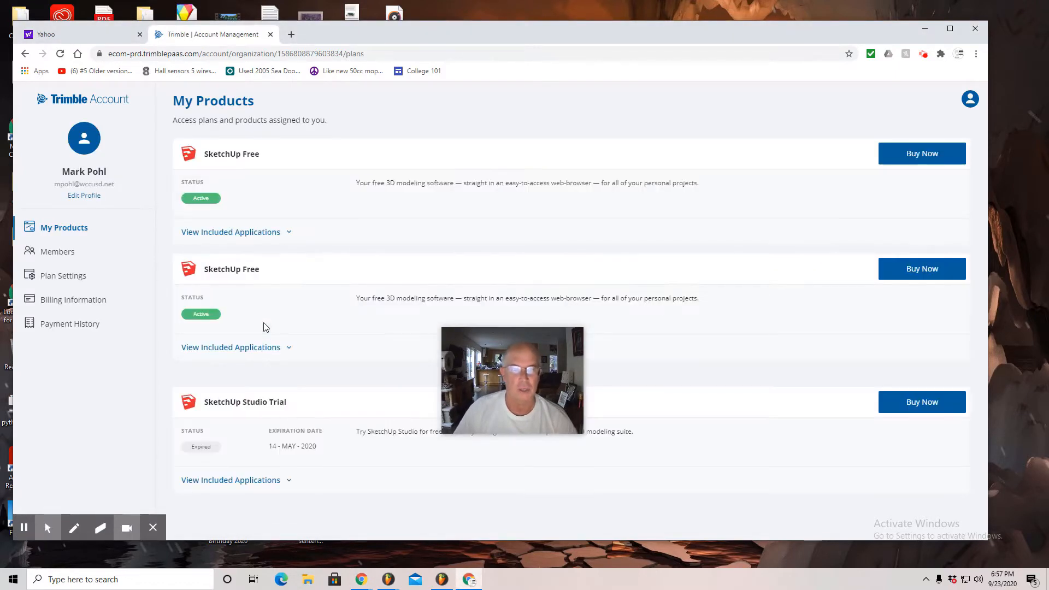
click(287, 233)
click(354, 272)
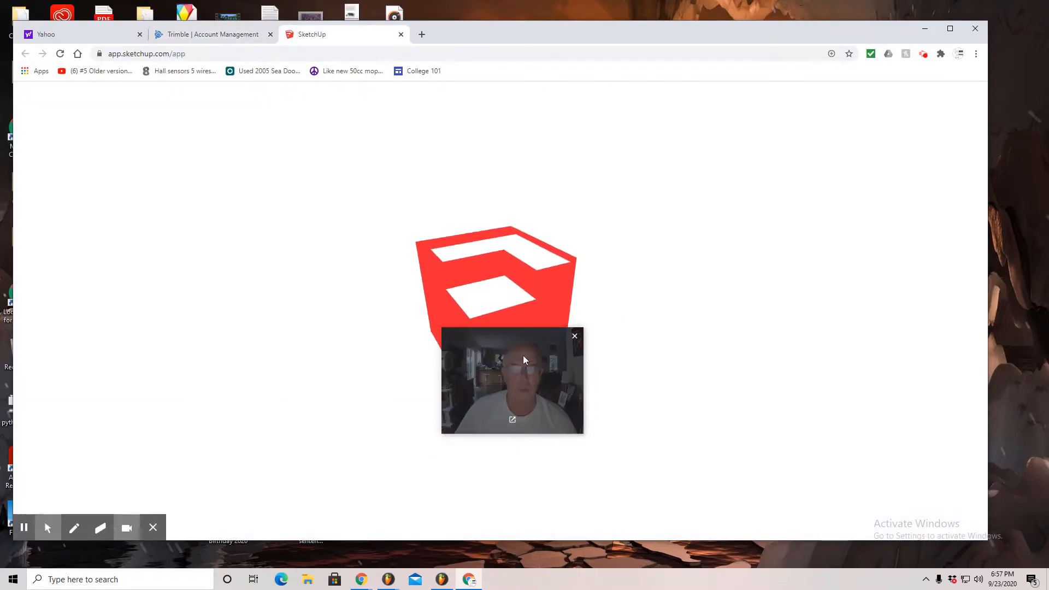
drag(523, 355, 713, 381)
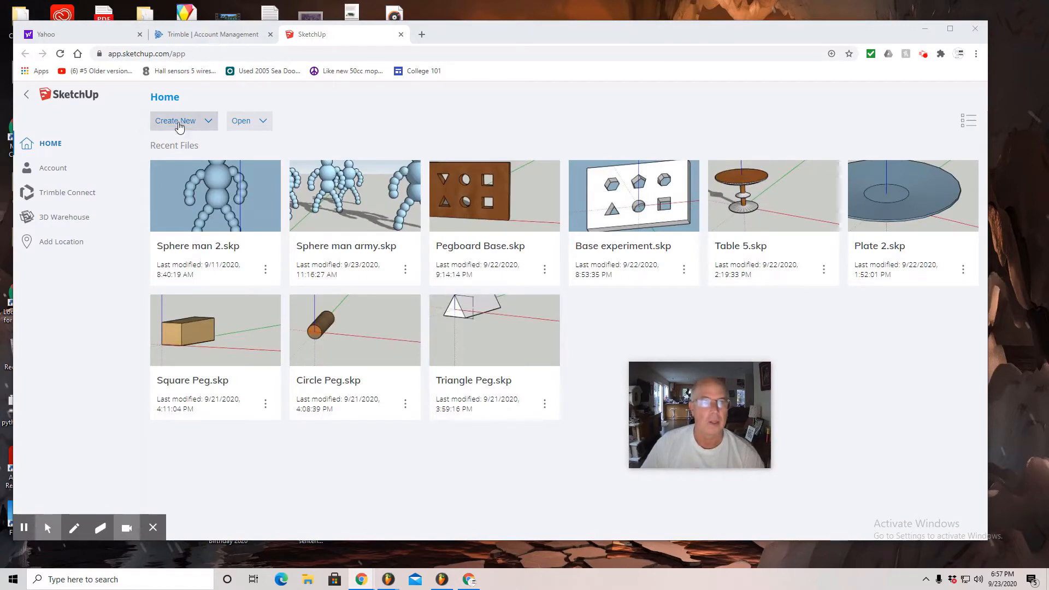
click(179, 126)
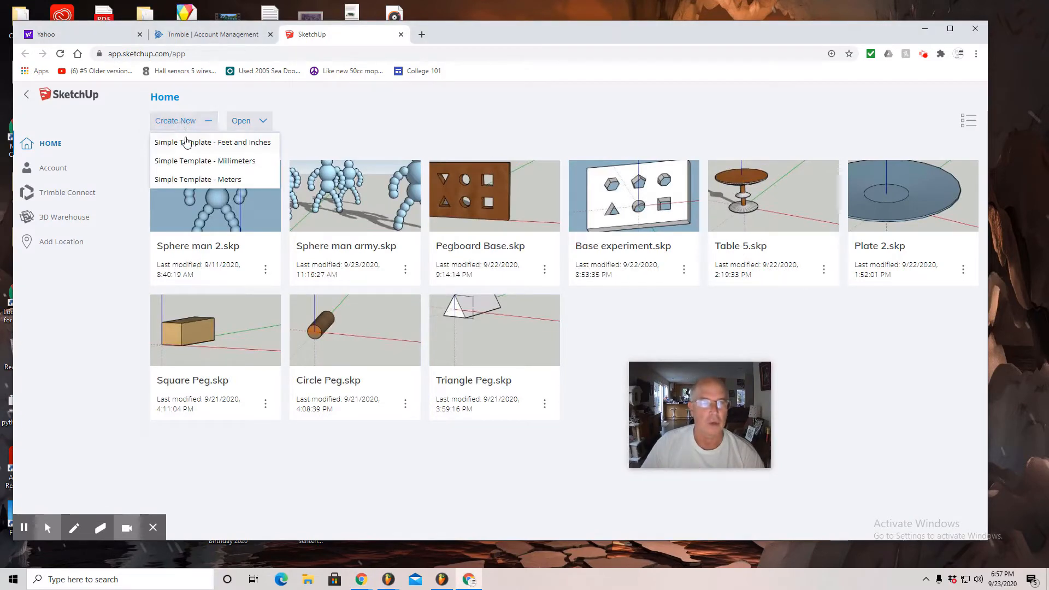
click(193, 146)
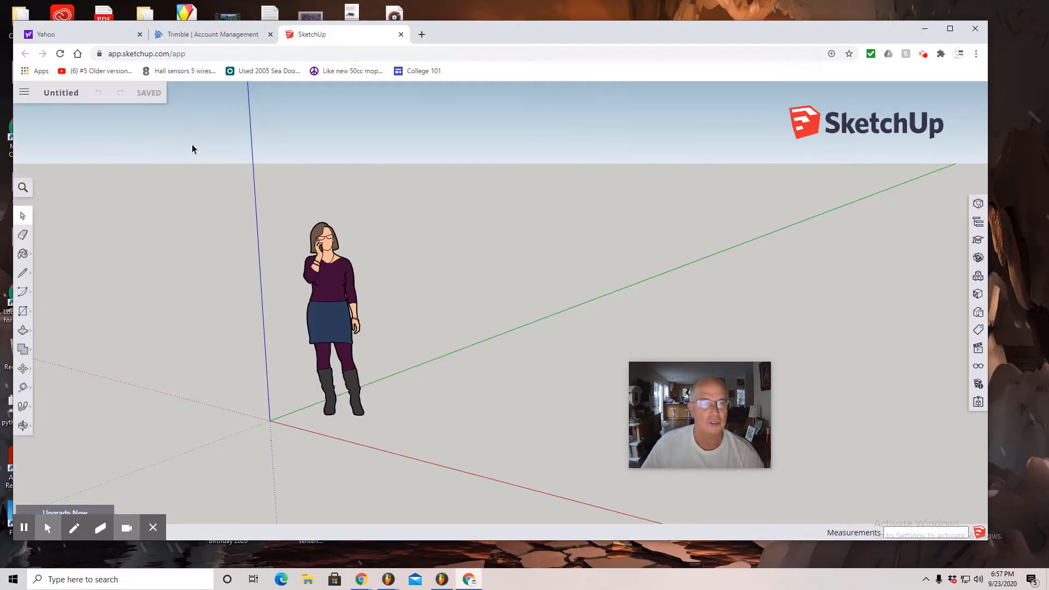
- Set the model's length units to decimal inches (0.0") and the length snapping interval to 0.125"
click(978, 385)
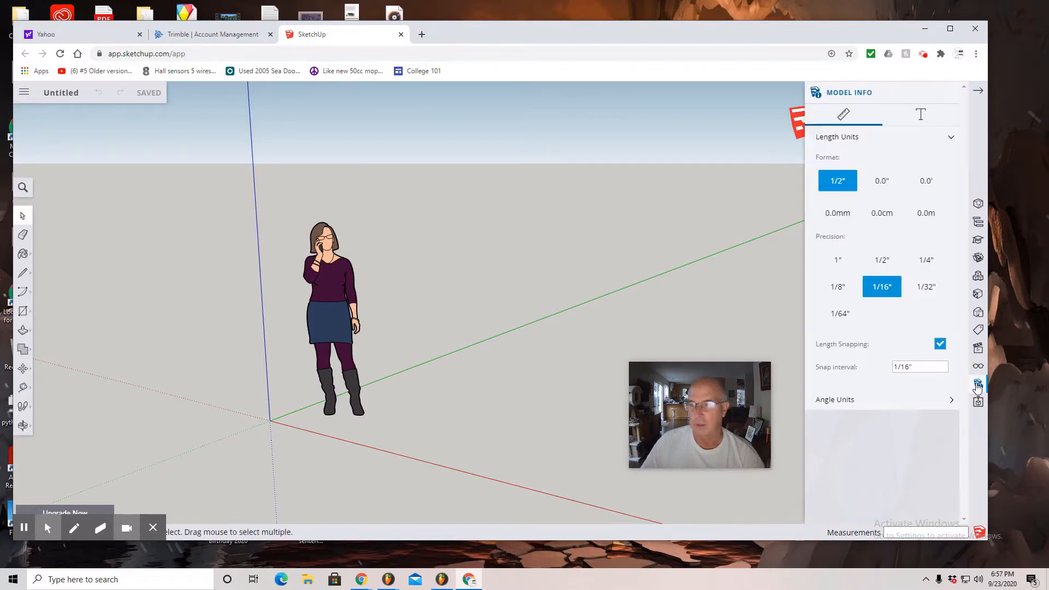
click(882, 182)
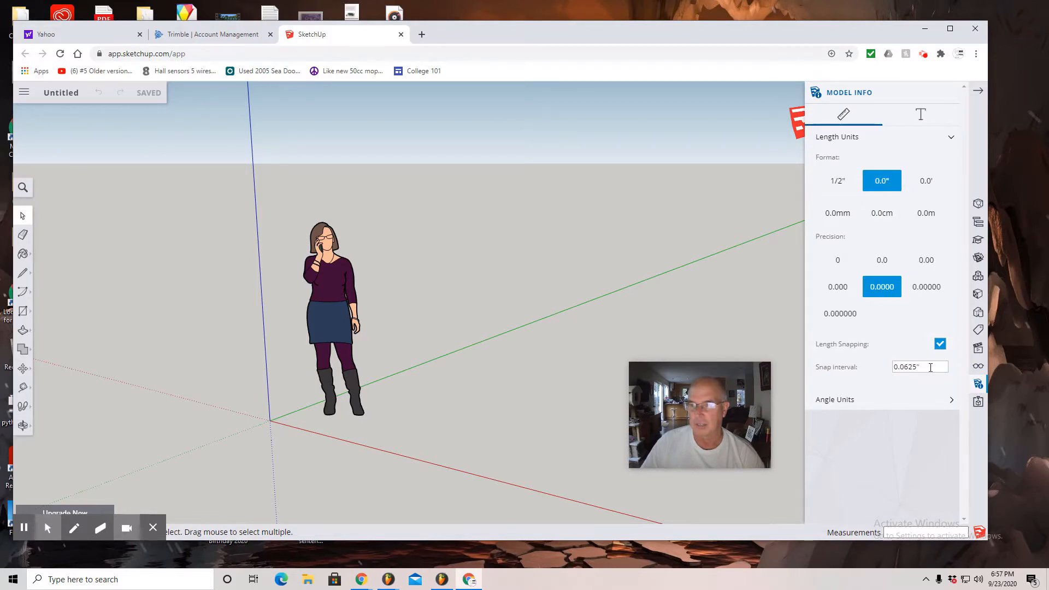
drag(930, 368, 889, 372)
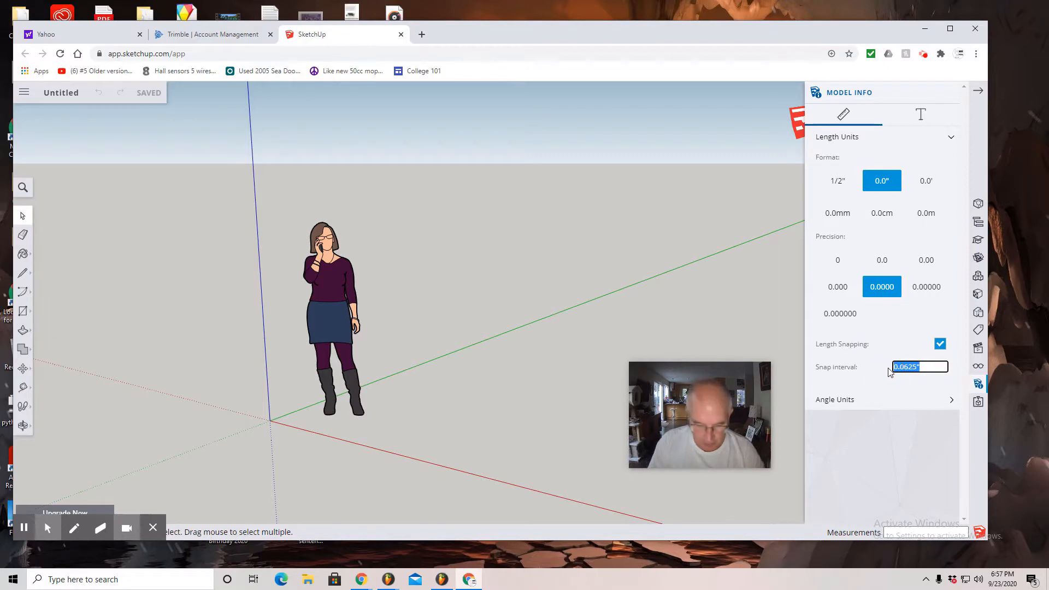
key(BackSpace)
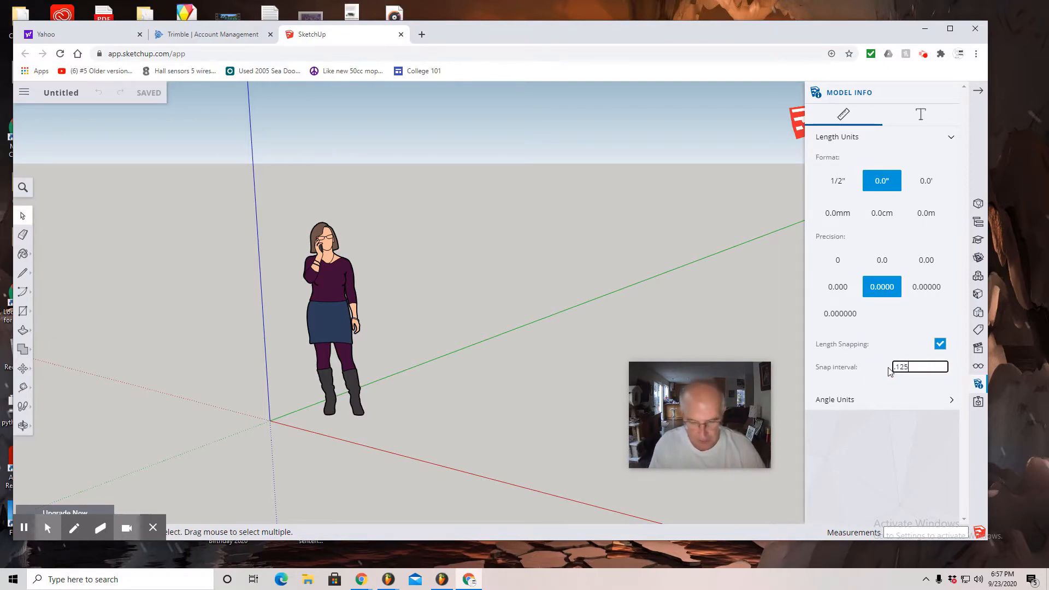
text(.125)
key(Return)
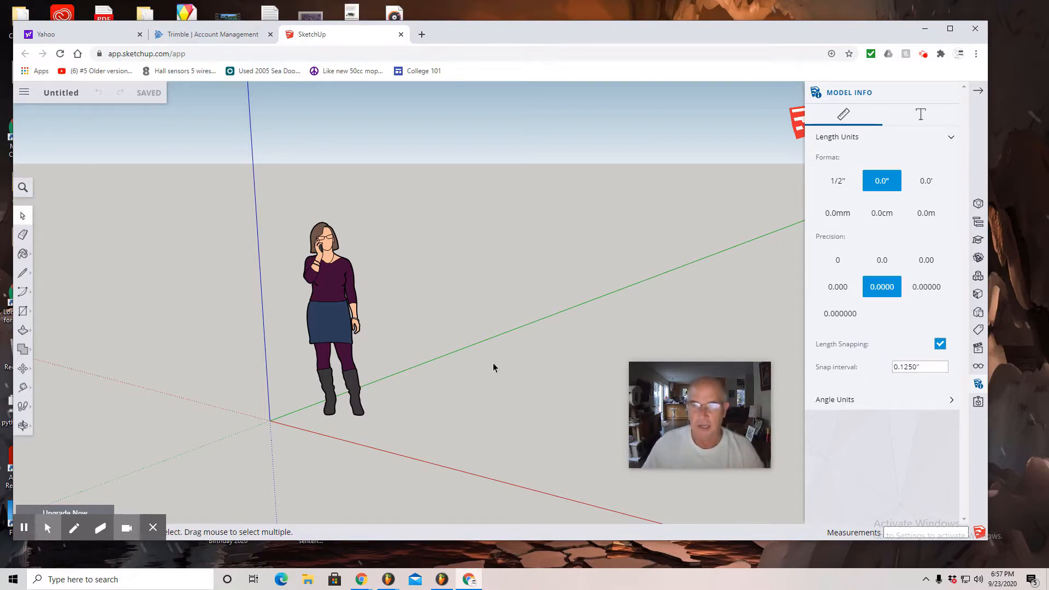
- Delete the default human figure and show the model in parallel projection from the front view
click(336, 312)
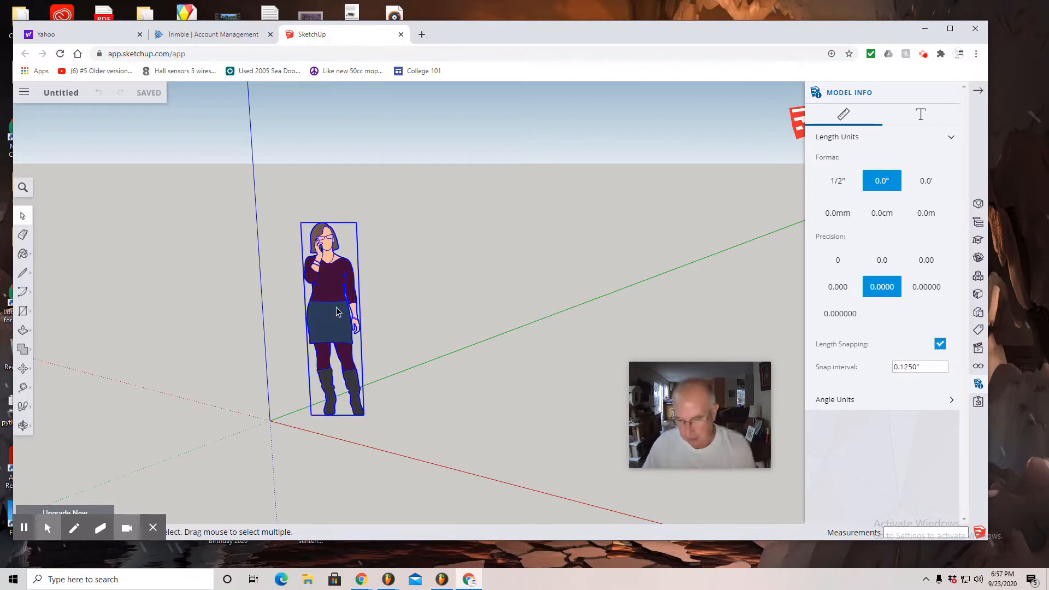
key(Delete)
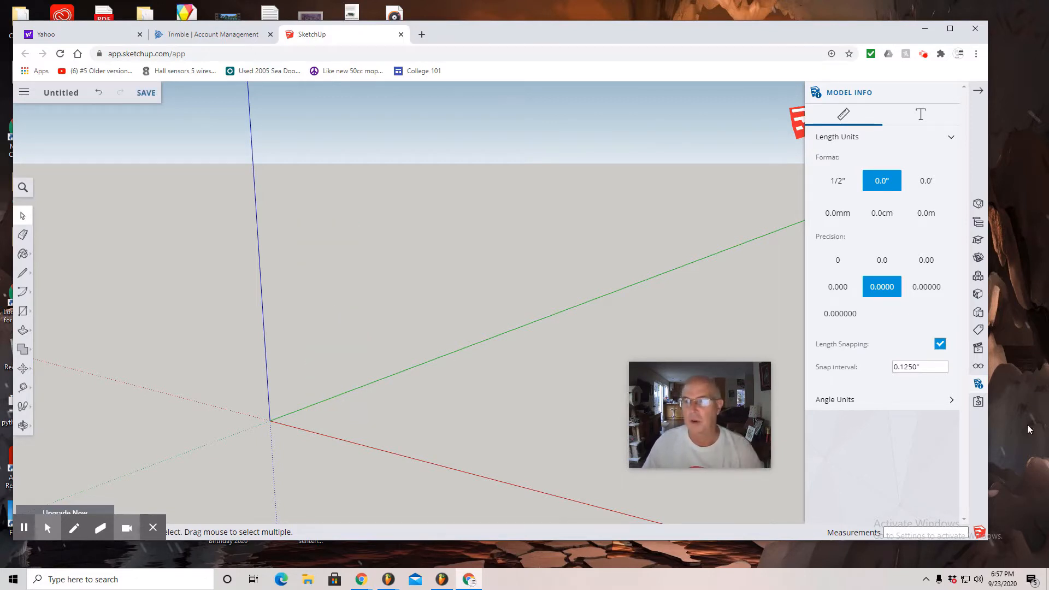
click(978, 350)
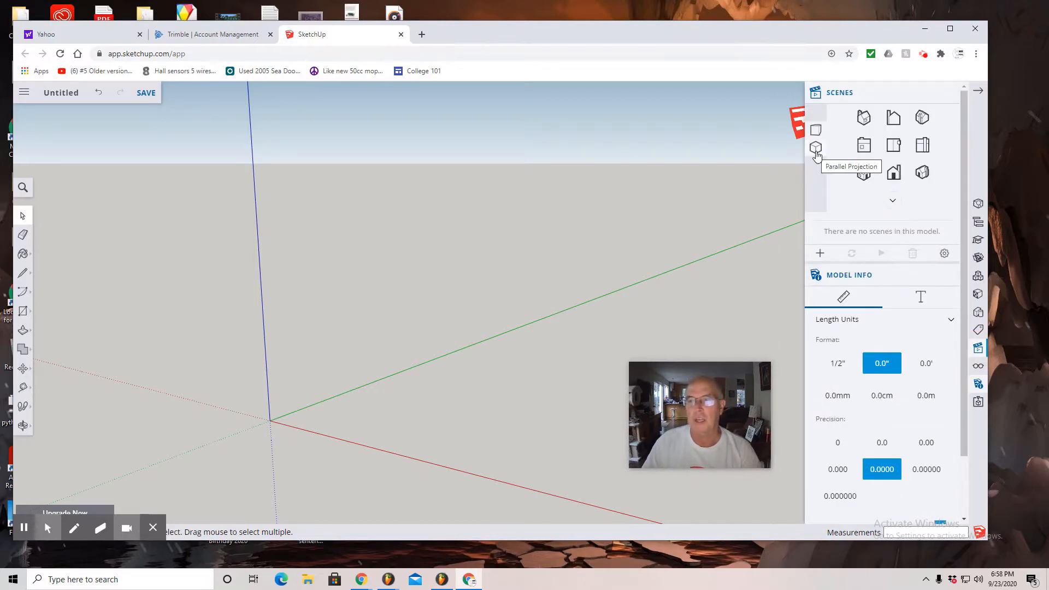
click(815, 148)
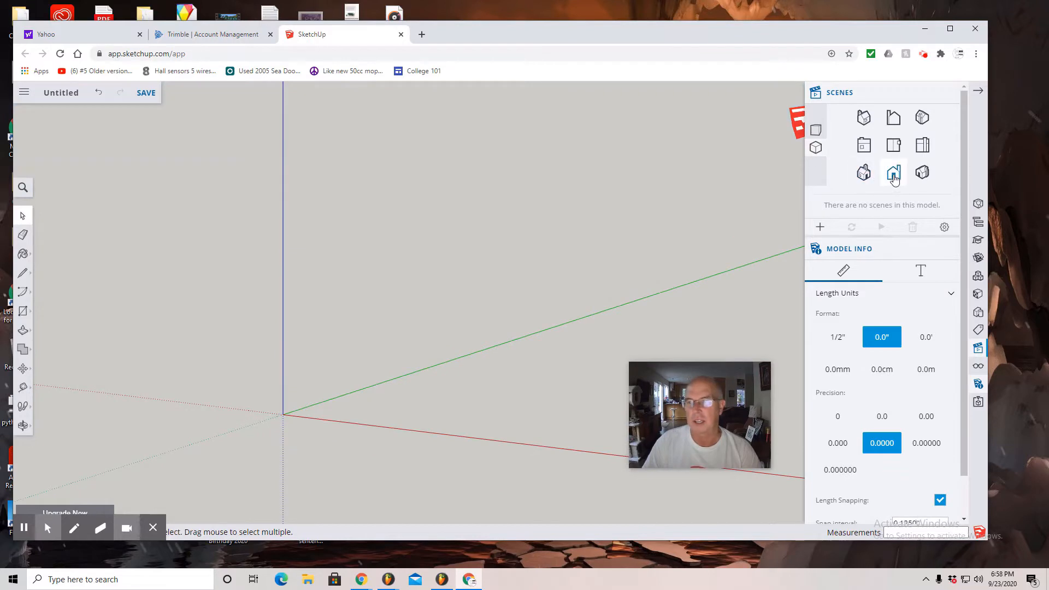
click(894, 176)
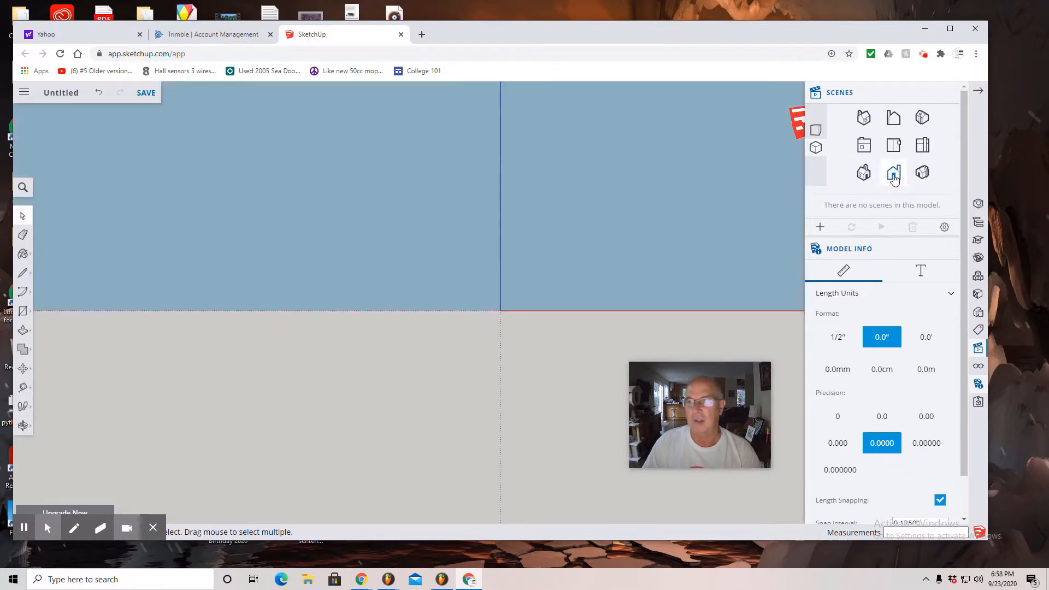
- Draw a 7.875 by 5 inch rectangle on the front plane with its lower corner at the origin
click(22, 425)
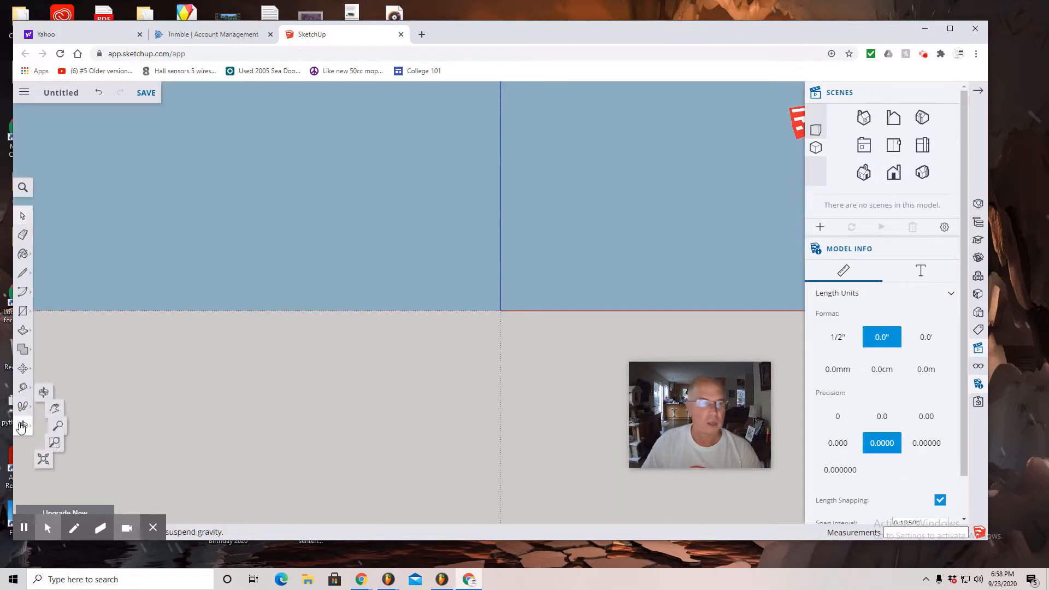
click(64, 405)
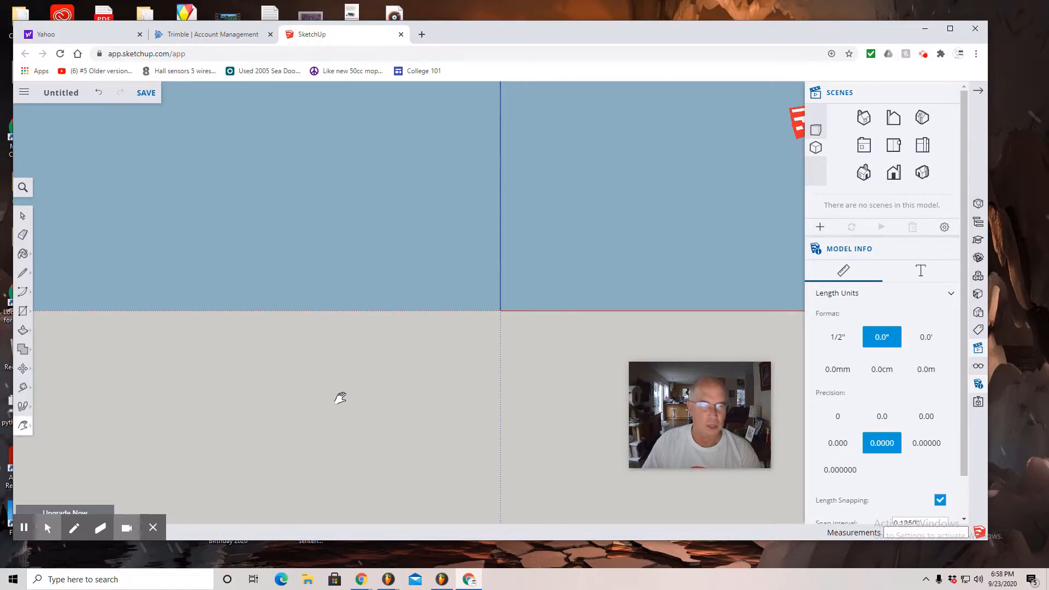
drag(433, 368, 182, 445)
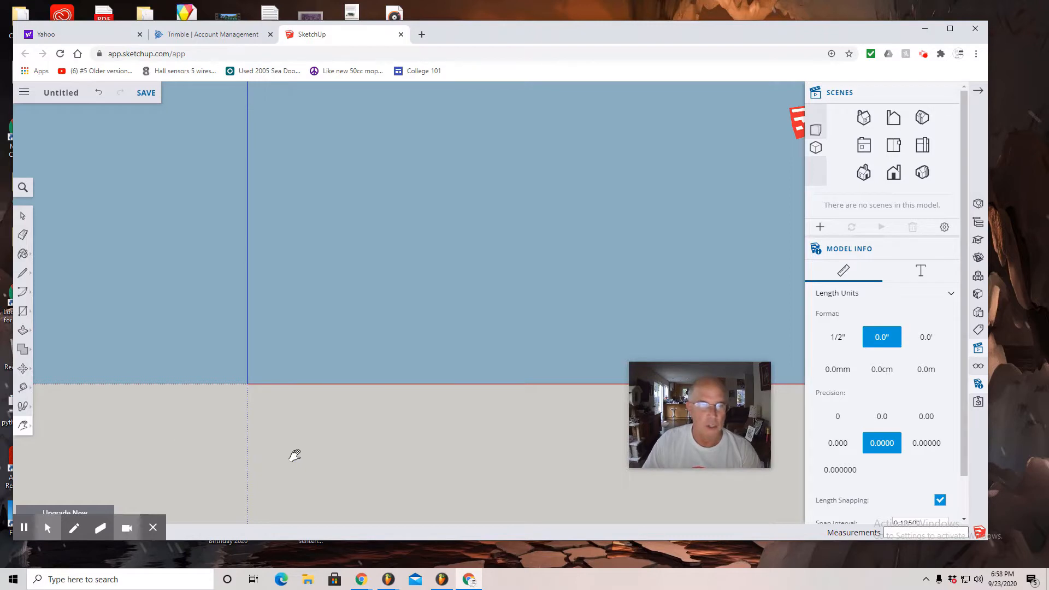
click(24, 313)
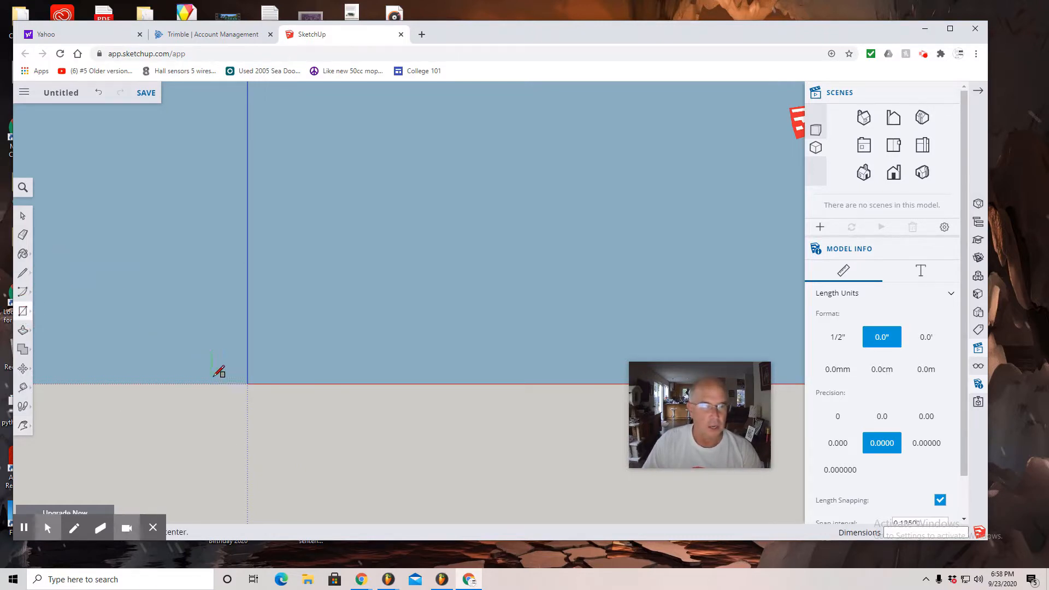
click(248, 384)
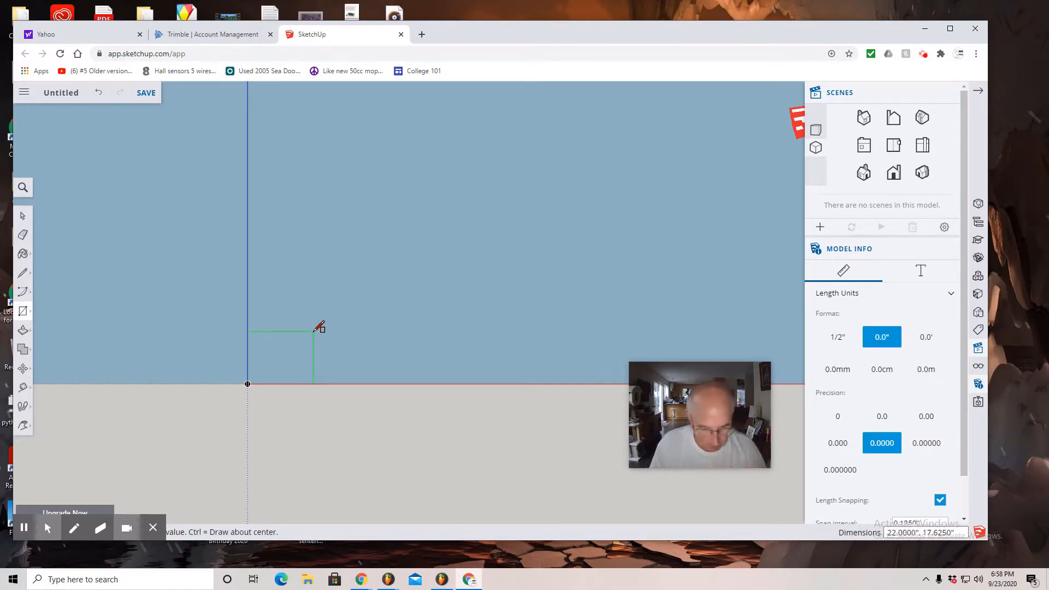
text(7.875,5)
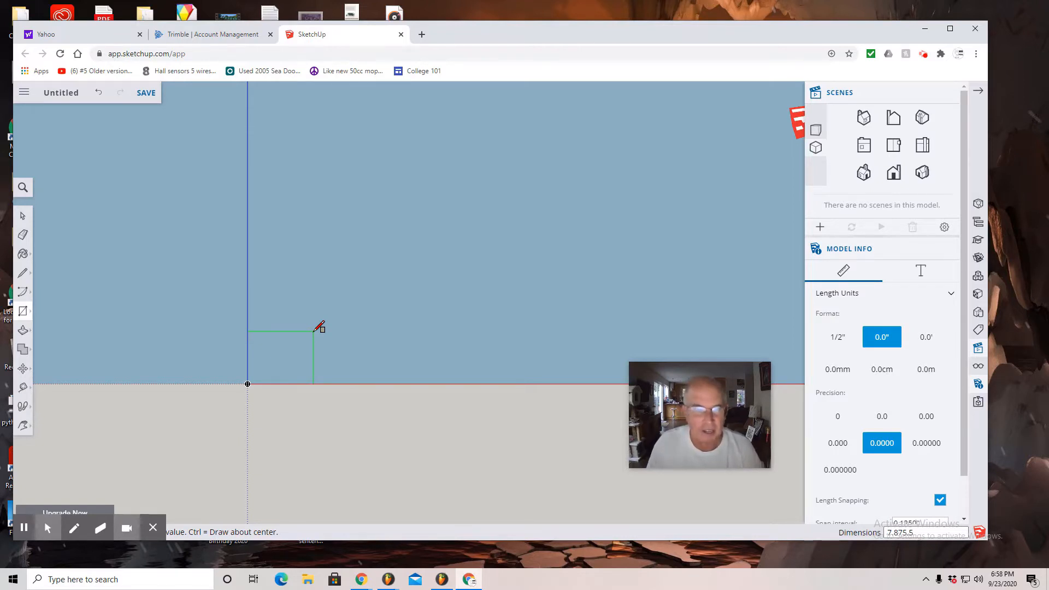
key(Return)
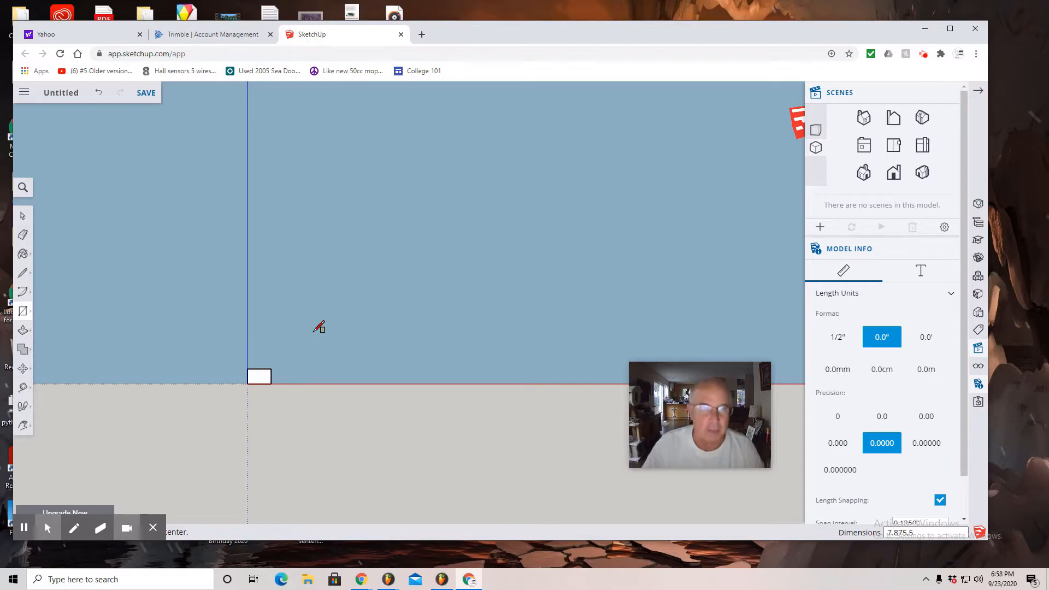
- Draw a horizontal line across the full width of the rectangle, about a fifth of its height above the bottom edge
scroll(270, 414, up, 5)
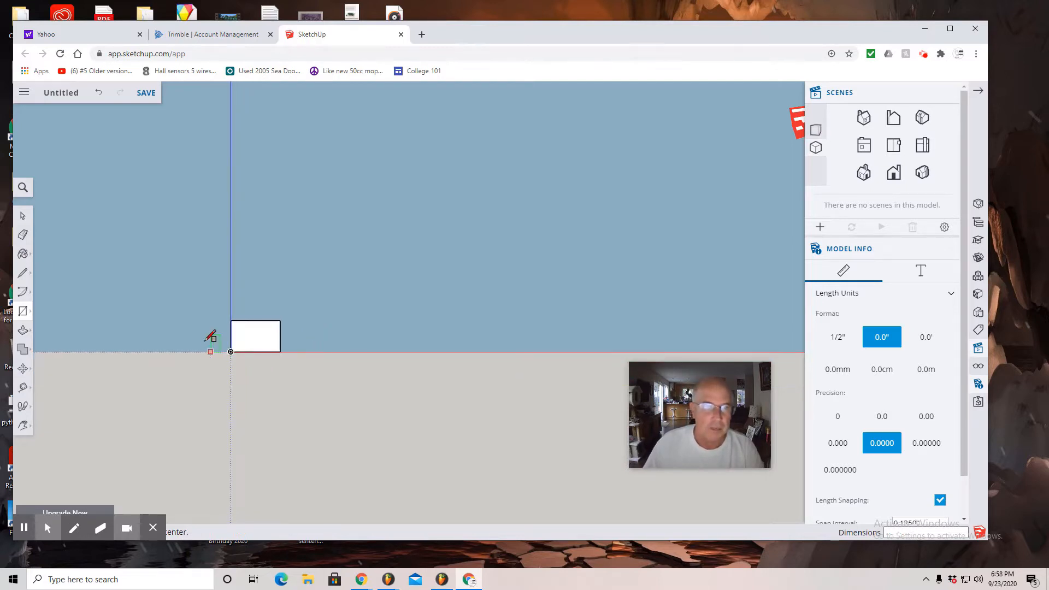
scroll(207, 340, up, 4)
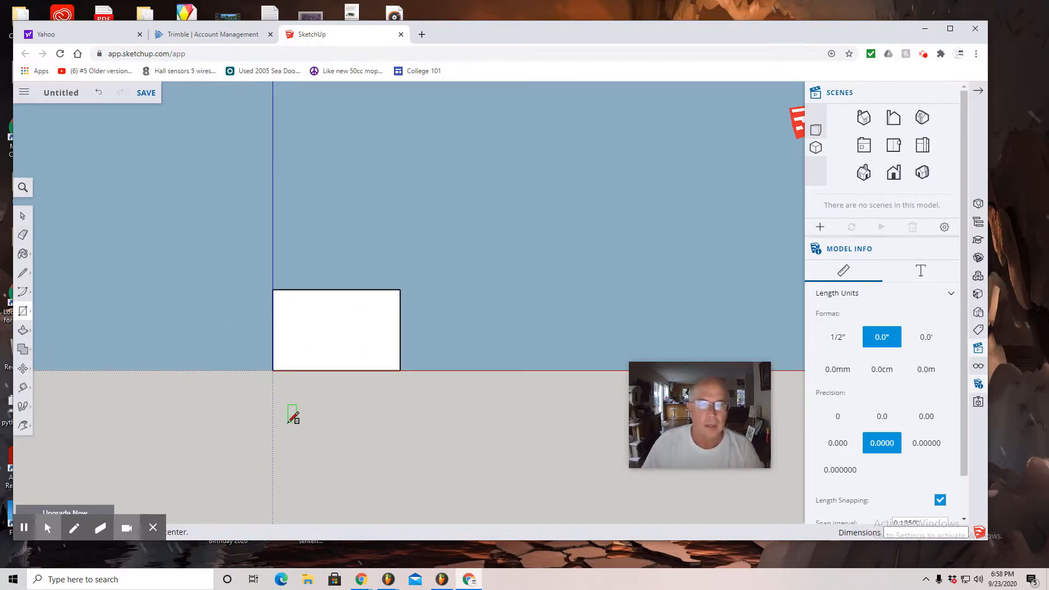
scroll(385, 391, up, 4)
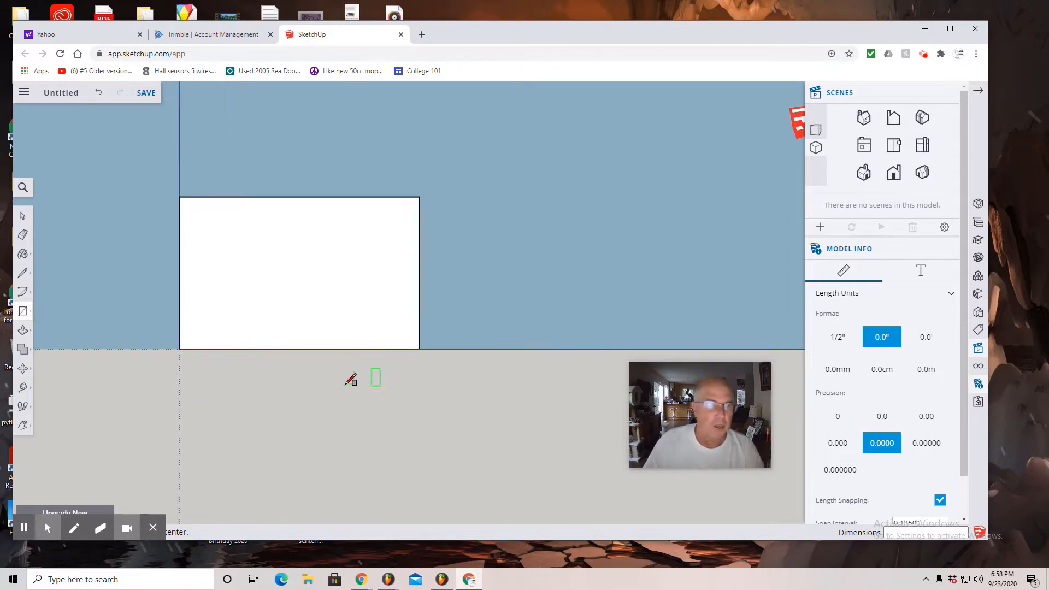
click(22, 275)
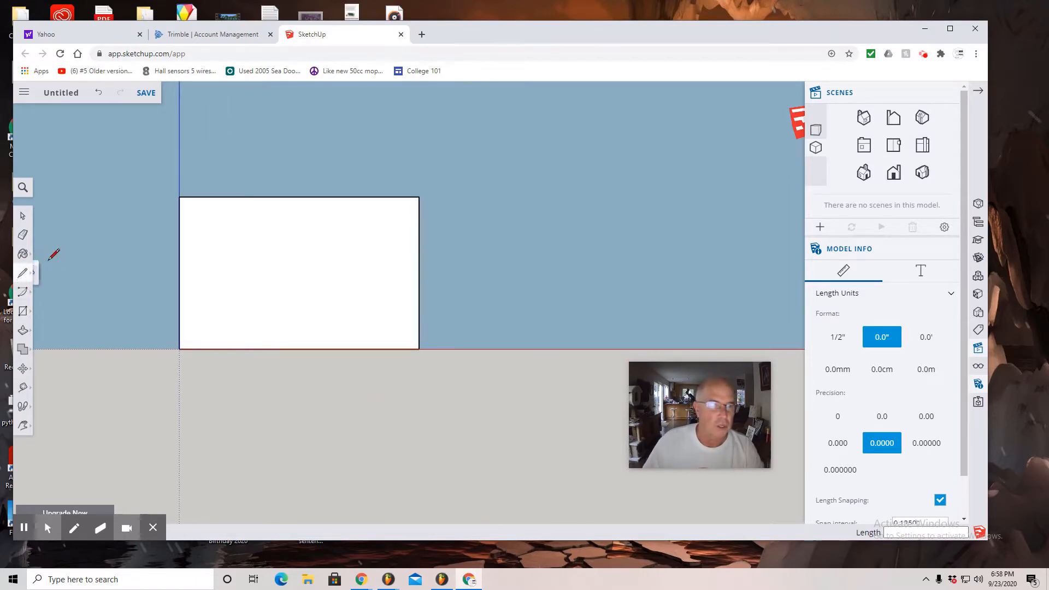
click(180, 348)
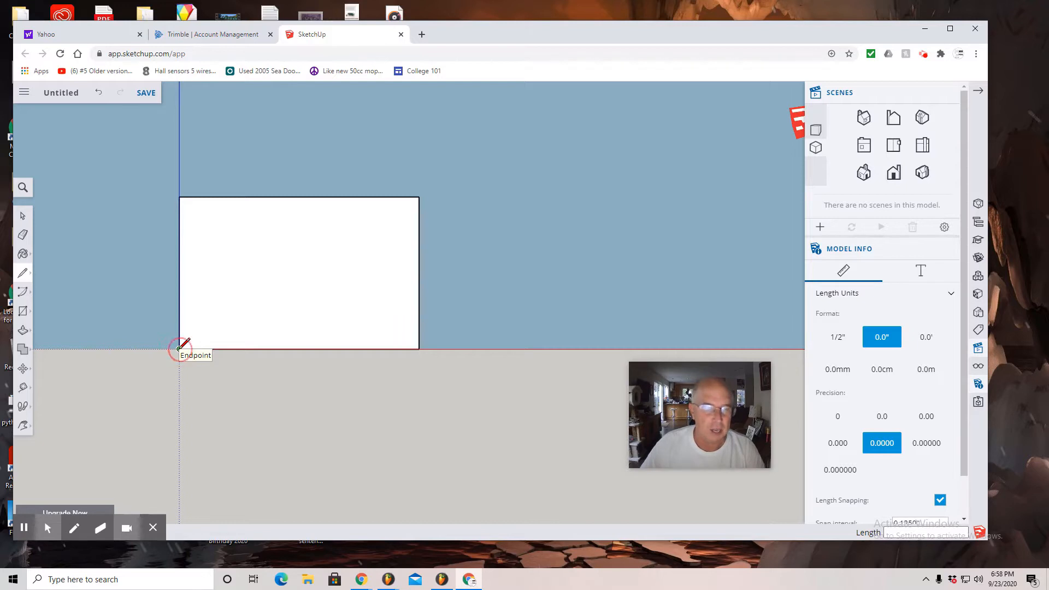
click(180, 348)
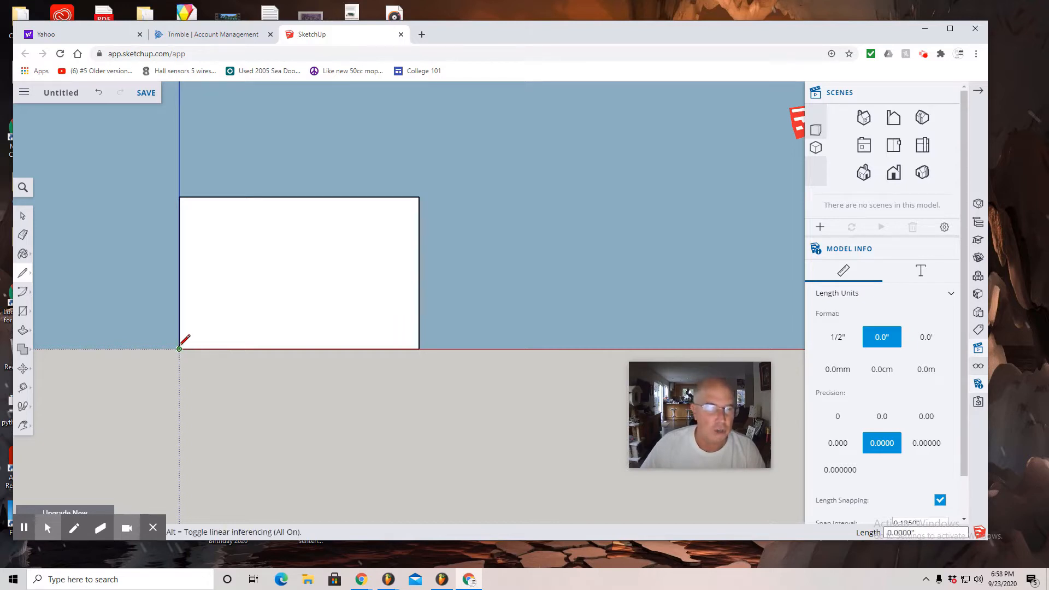
click(179, 317)
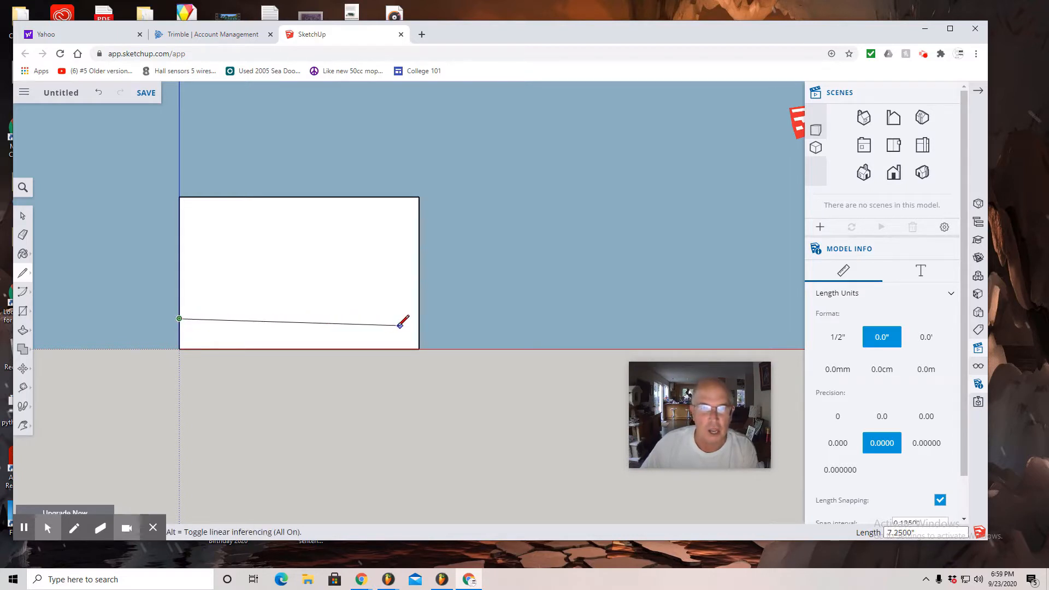
click(419, 318)
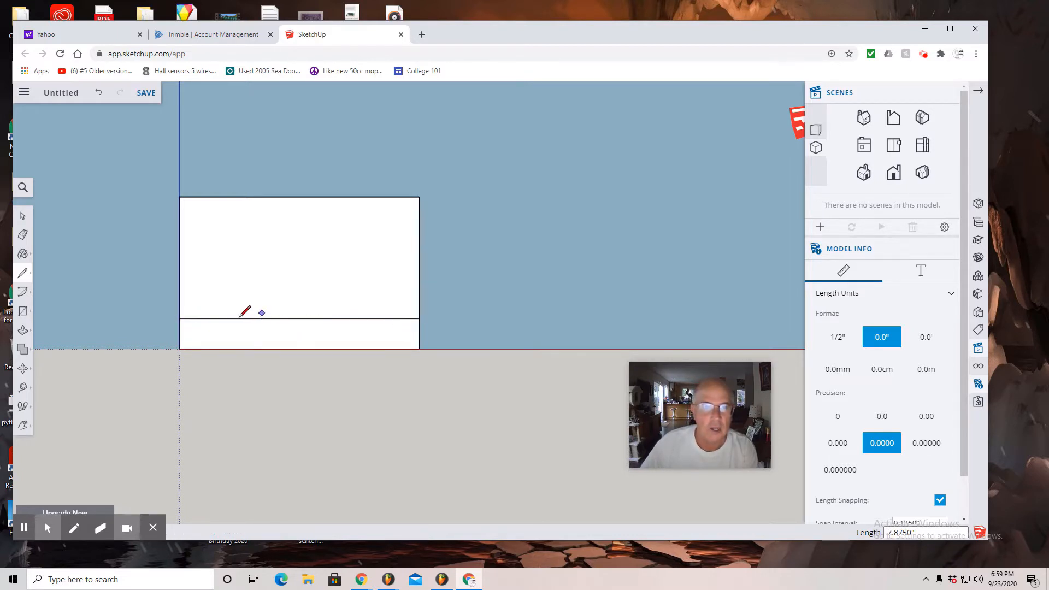
- Draw a second full-width horizontal line across the rectangle, 1.5 inches above its bottom edge
click(180, 349)
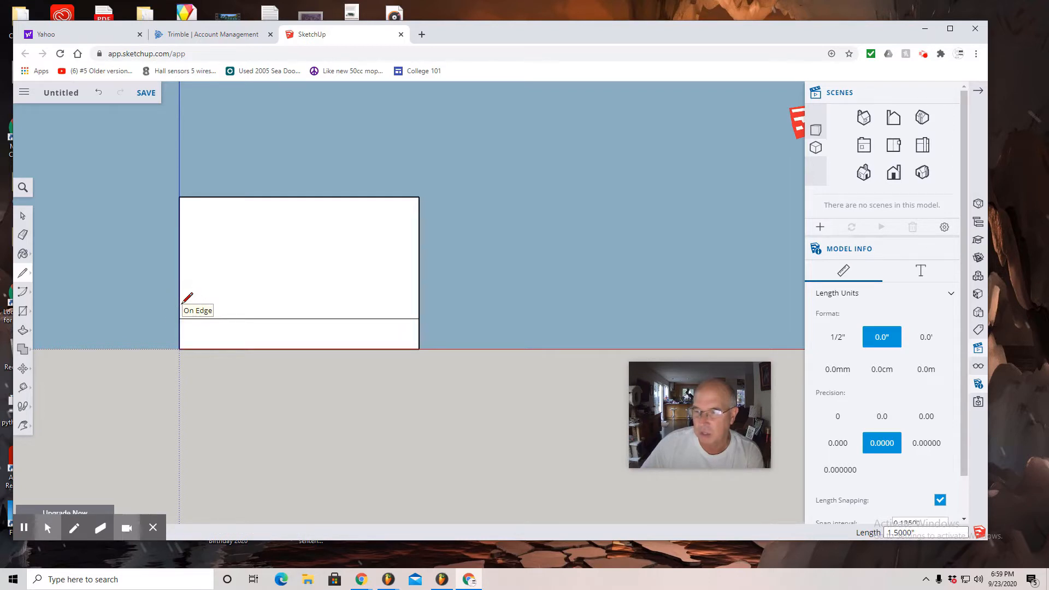
click(180, 303)
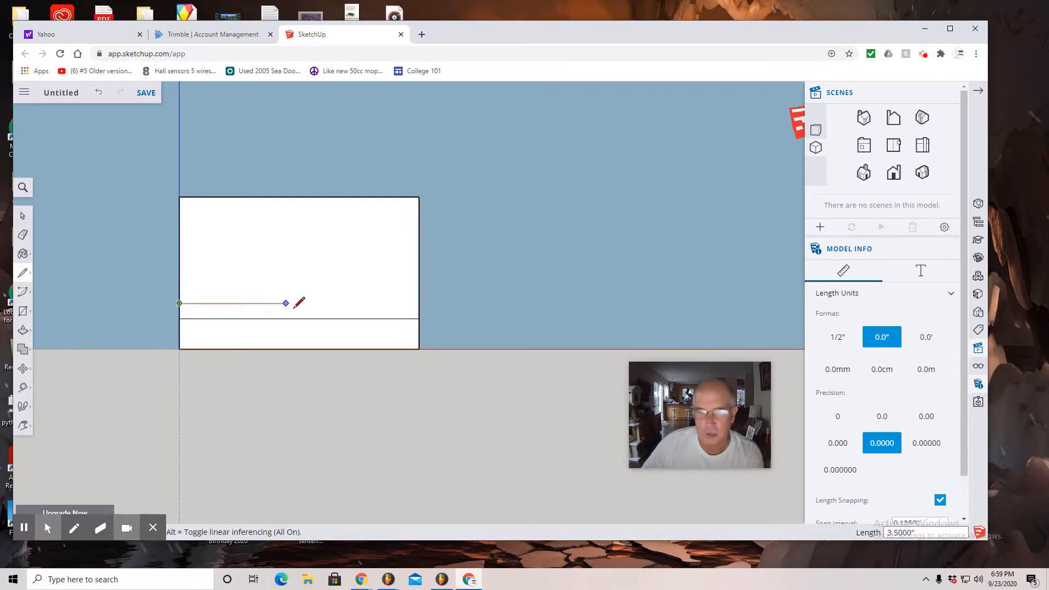
click(418, 304)
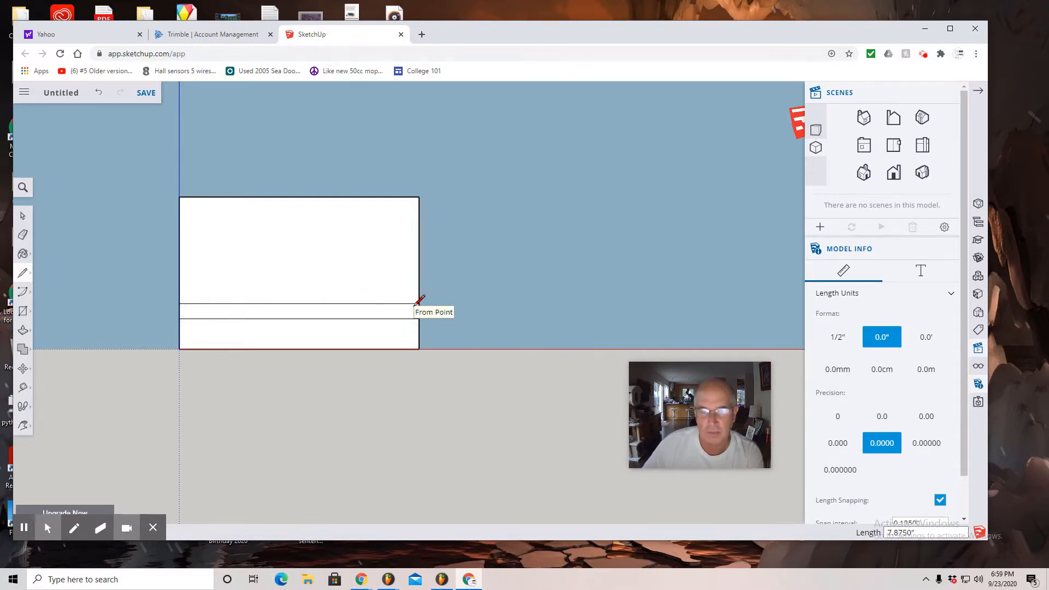
- Draw a third full-width horizontal line across the rectangle, 2 inches above its bottom edge
click(179, 348)
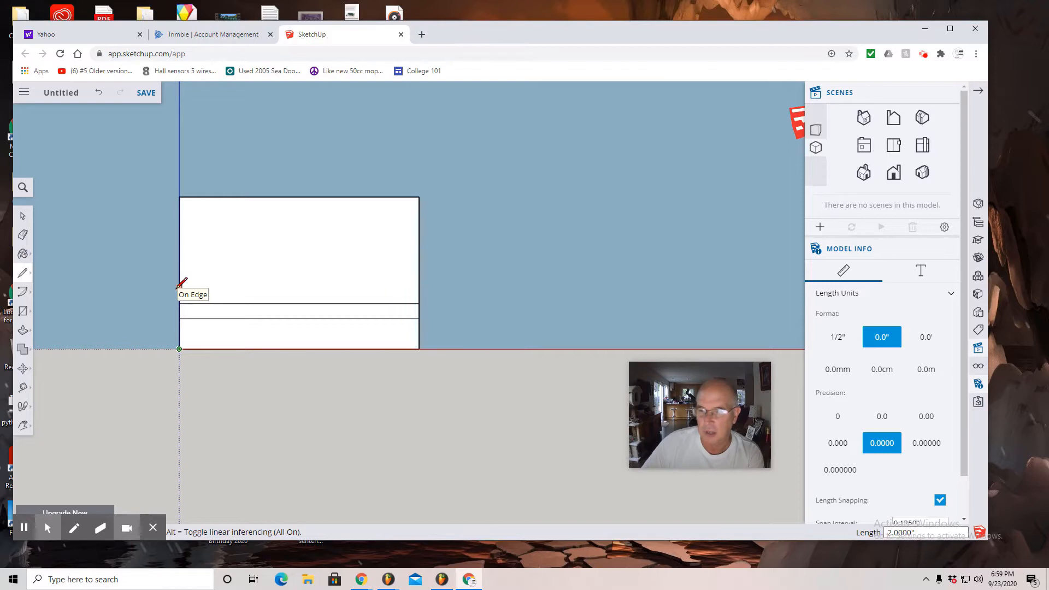
click(177, 289)
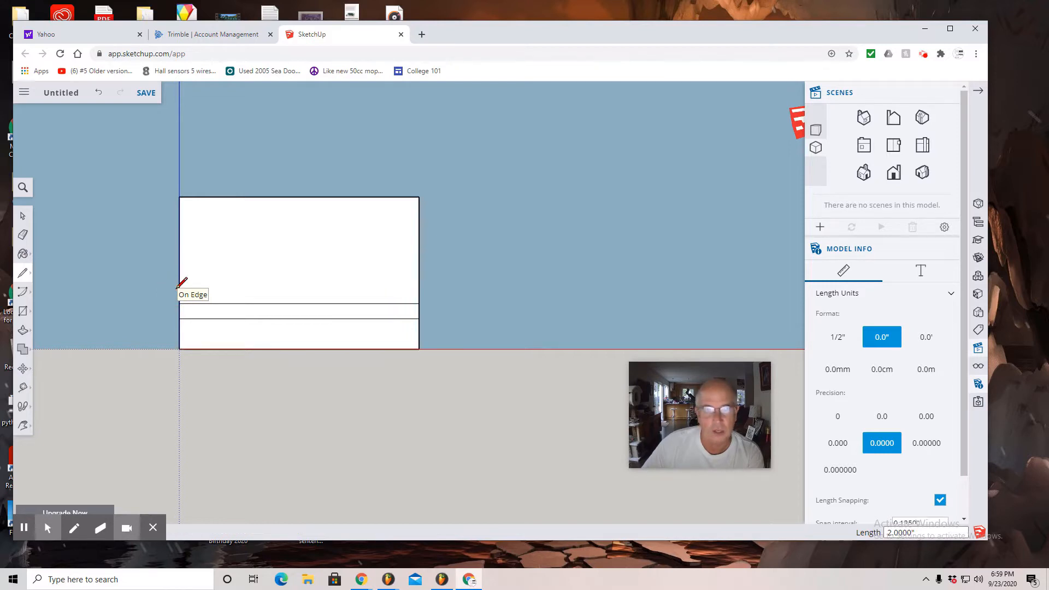
click(178, 288)
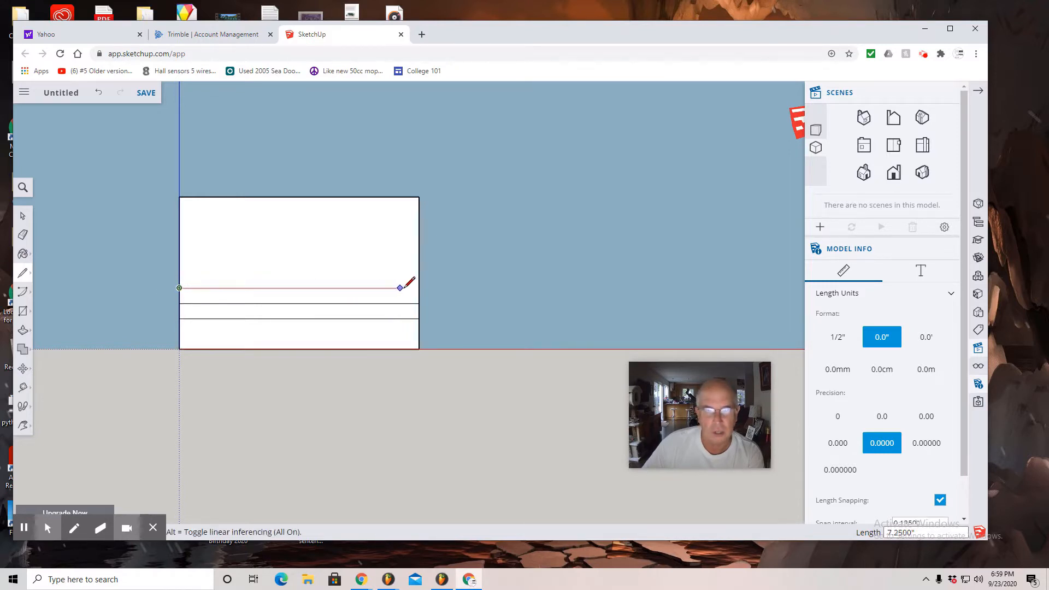
click(419, 288)
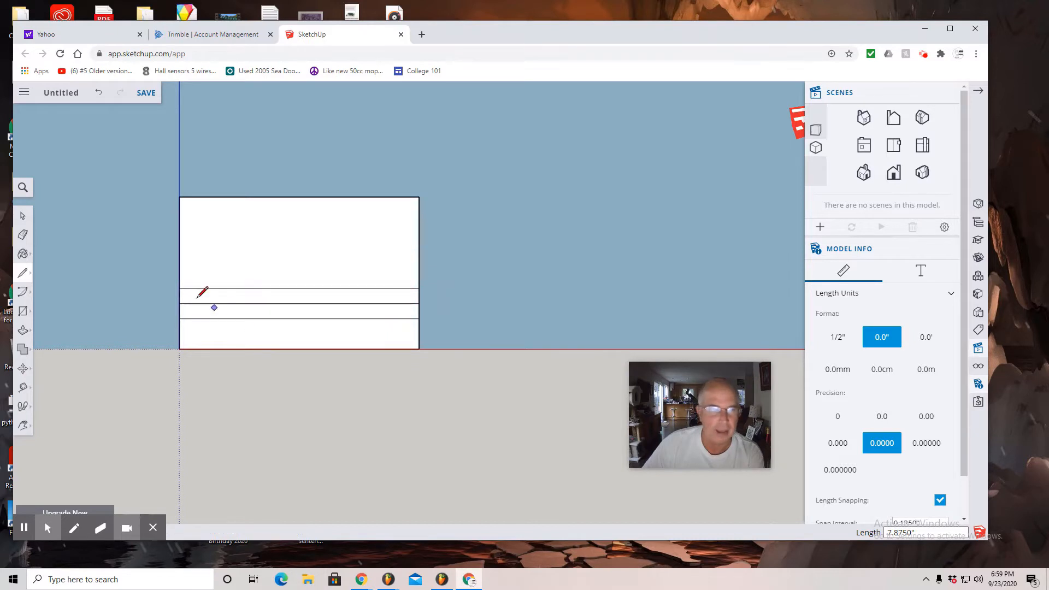
- Draw a full-width horizontal line across the rectangle, 1 inch below its top edge
click(180, 195)
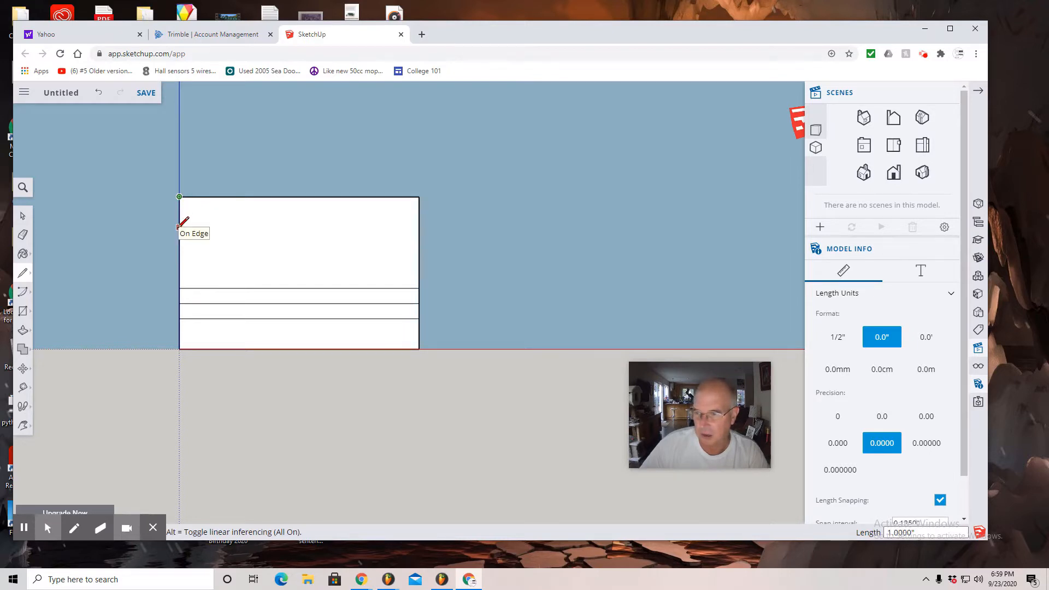
key(Escape)
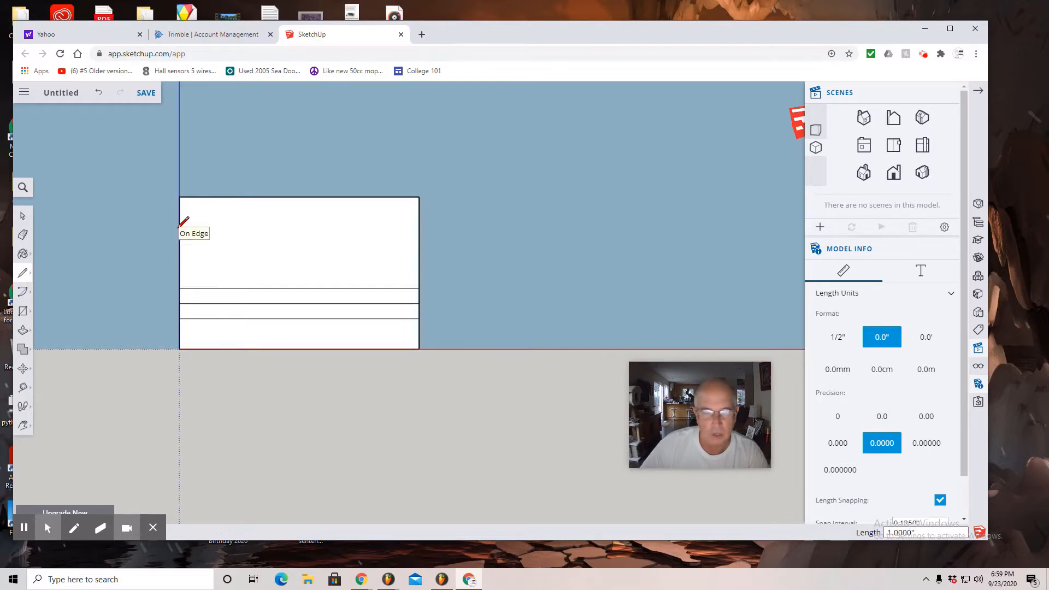
click(179, 226)
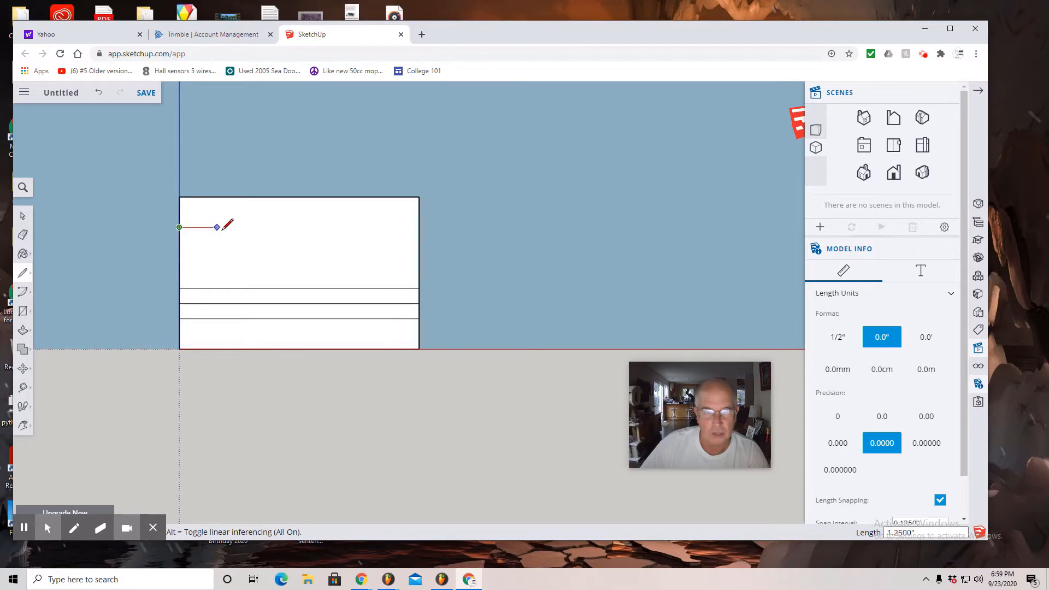
click(419, 227)
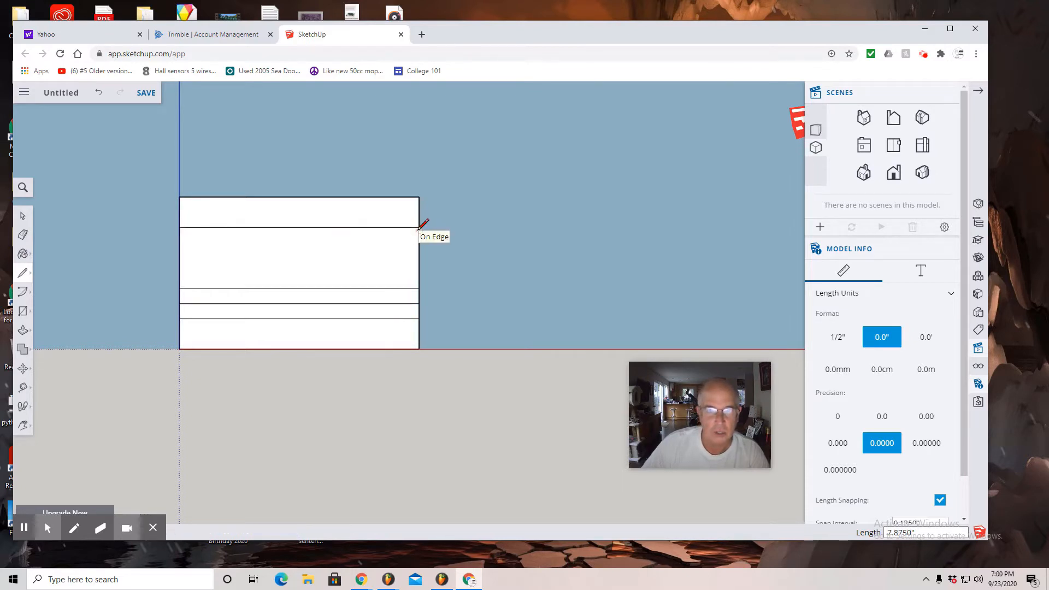
- Draw two more full-width horizontal lines across the rectangle, 1.5 inches and about 2 inches below its top edge
click(179, 196)
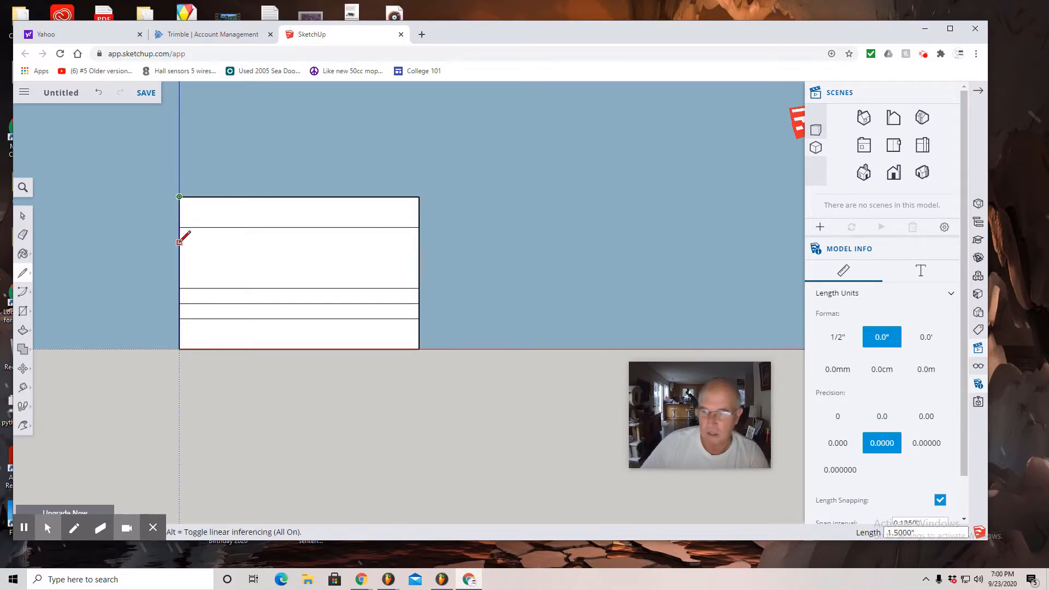
click(179, 243)
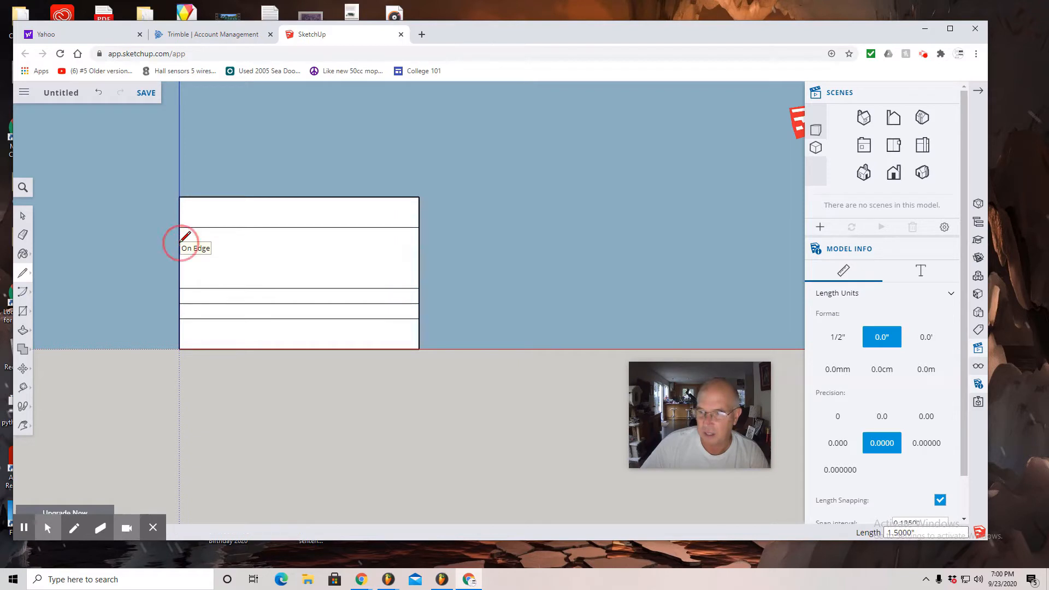
click(419, 242)
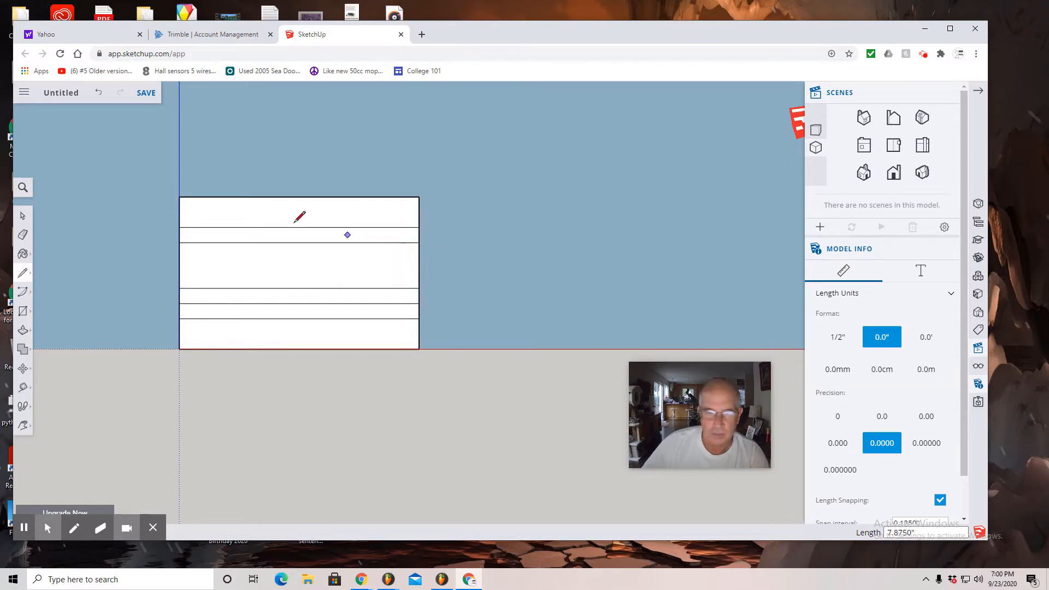
click(180, 196)
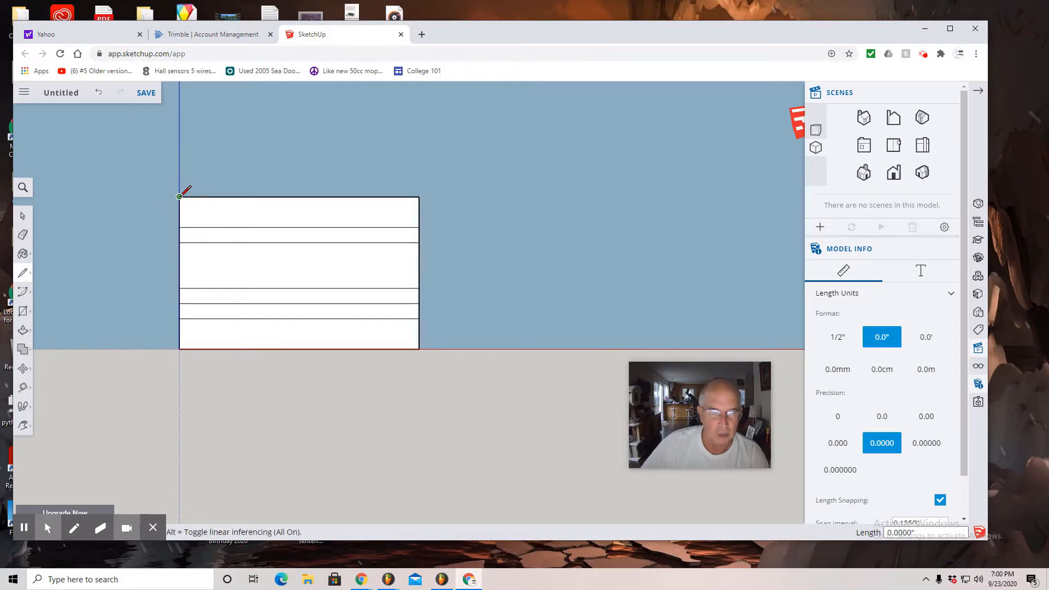
click(179, 258)
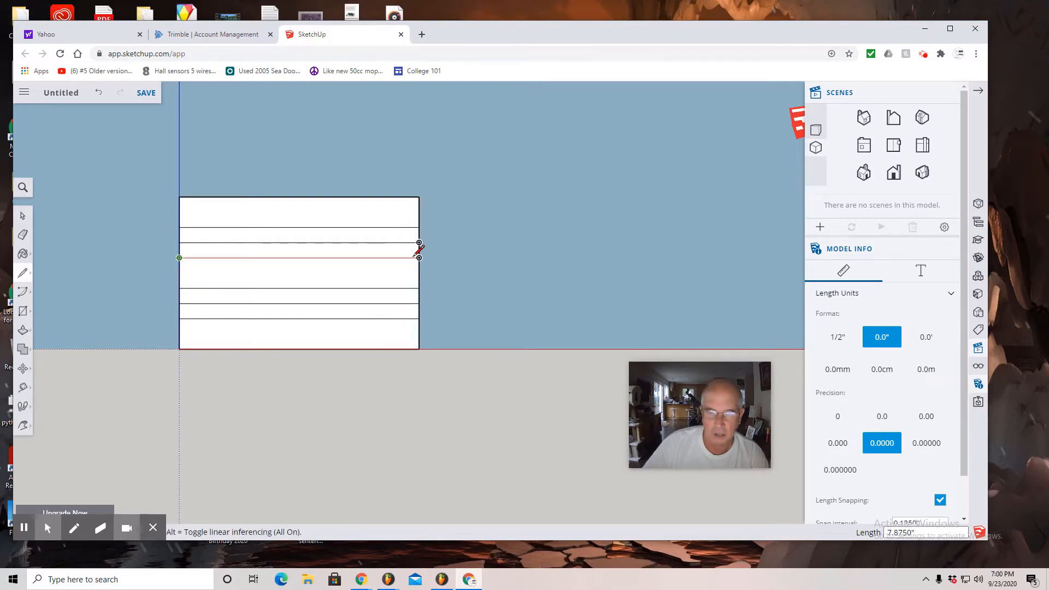
click(419, 257)
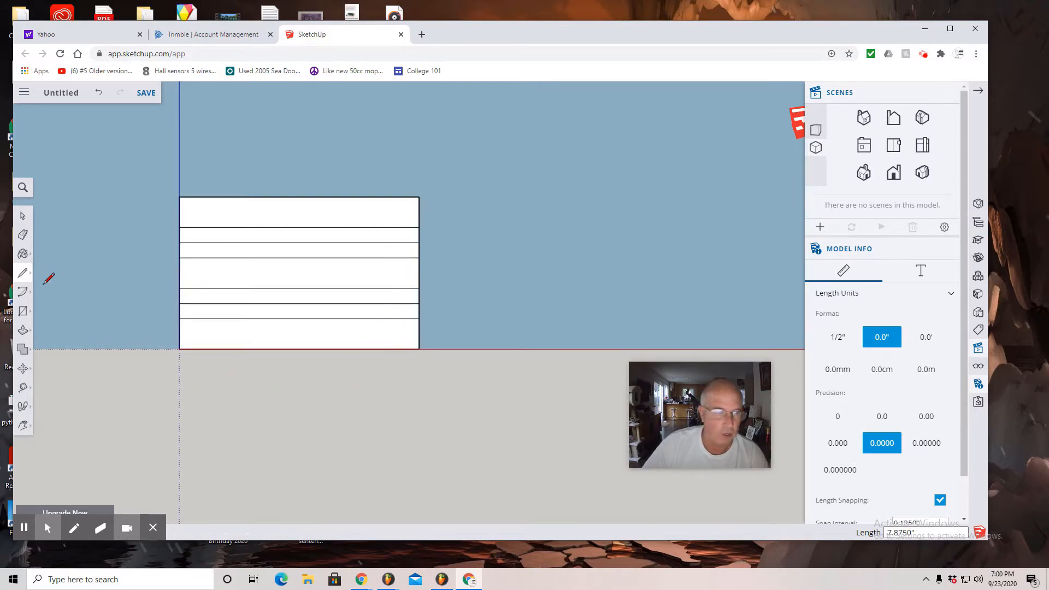
- Draw a vertical centre line from the midpoint of the rectangle's bottom edge, 3.9375 inches from its lower-left corner, up to the top edge
click(180, 348)
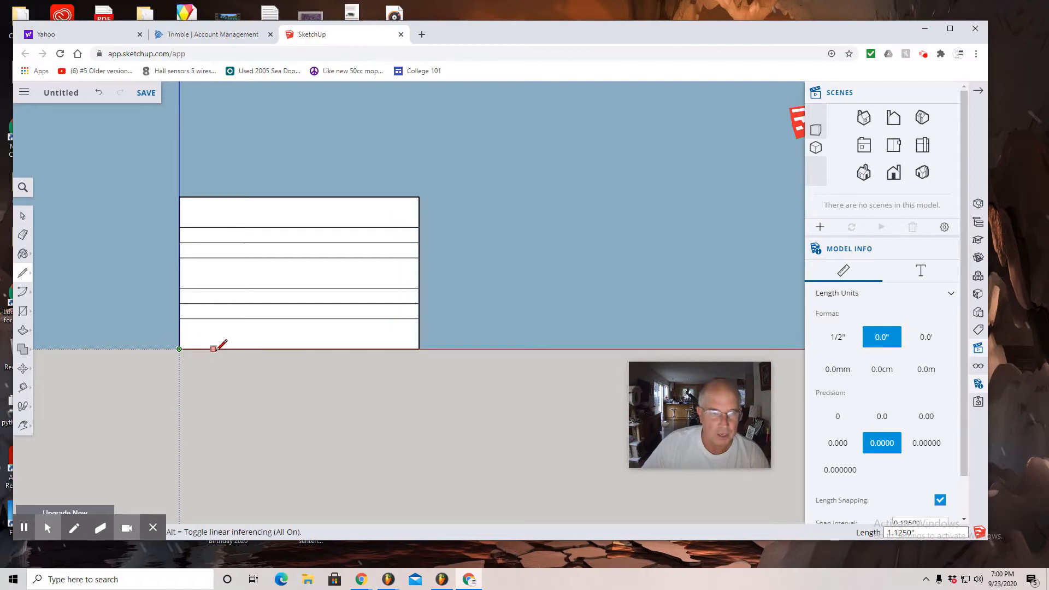
click(299, 349)
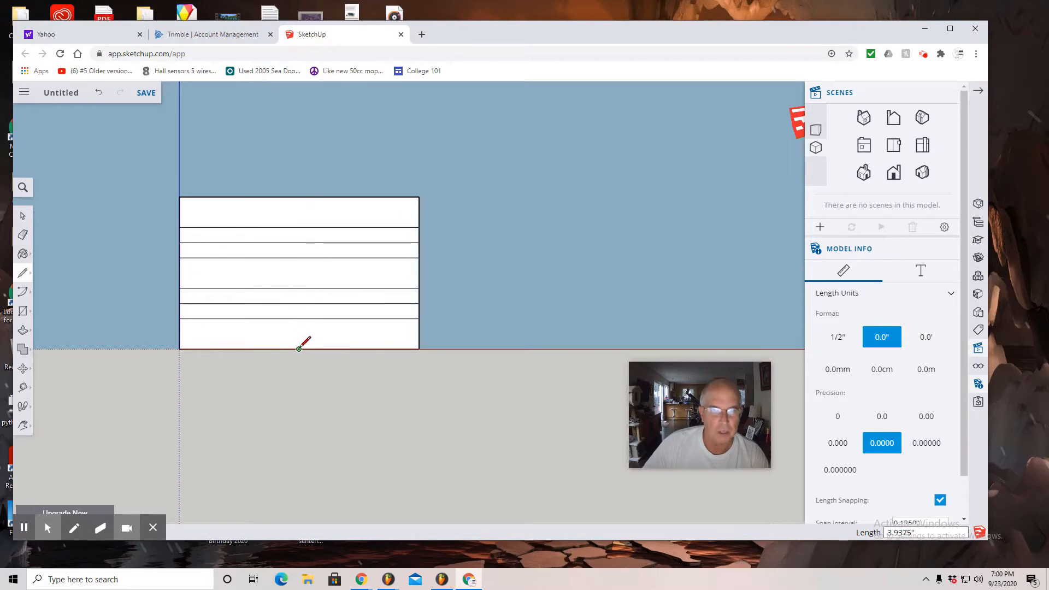
click(299, 196)
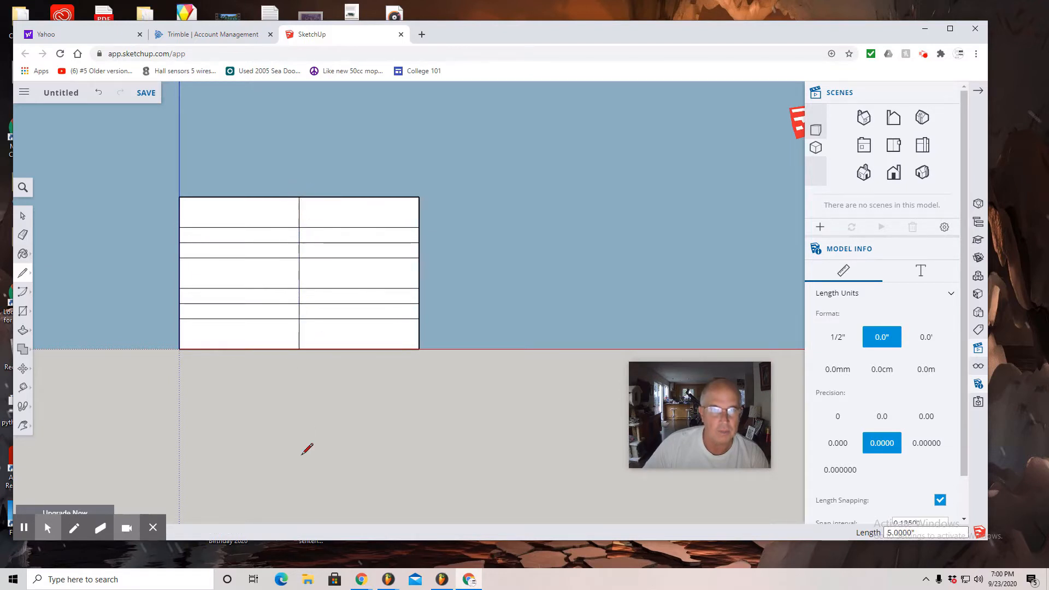
- Draw a full-height vertical line across the rectangle, 1.375 inches in from its left edge
click(24, 275)
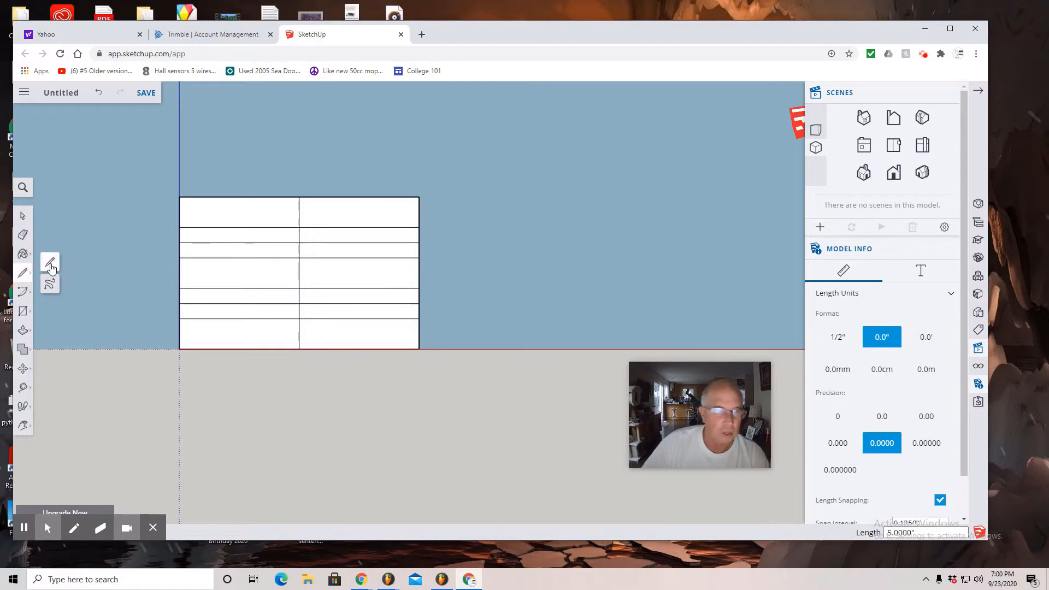
click(50, 267)
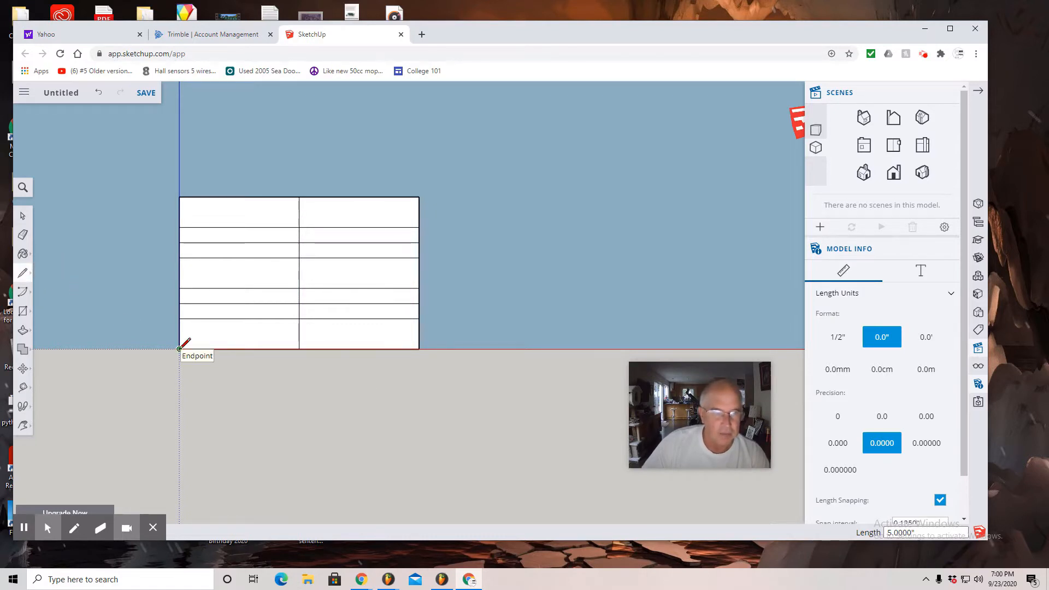
click(180, 348)
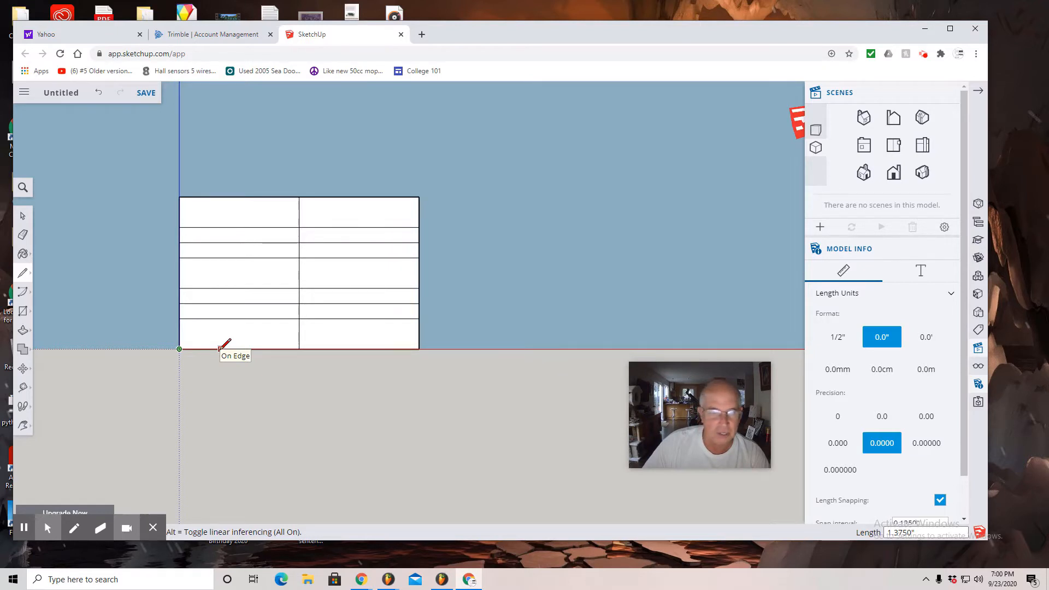
click(220, 349)
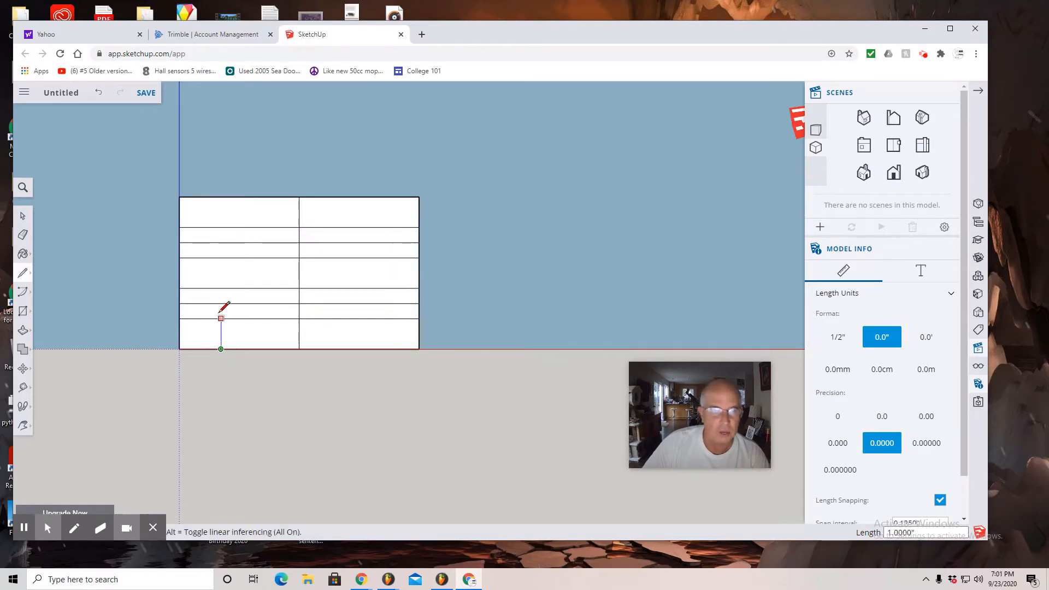
click(222, 197)
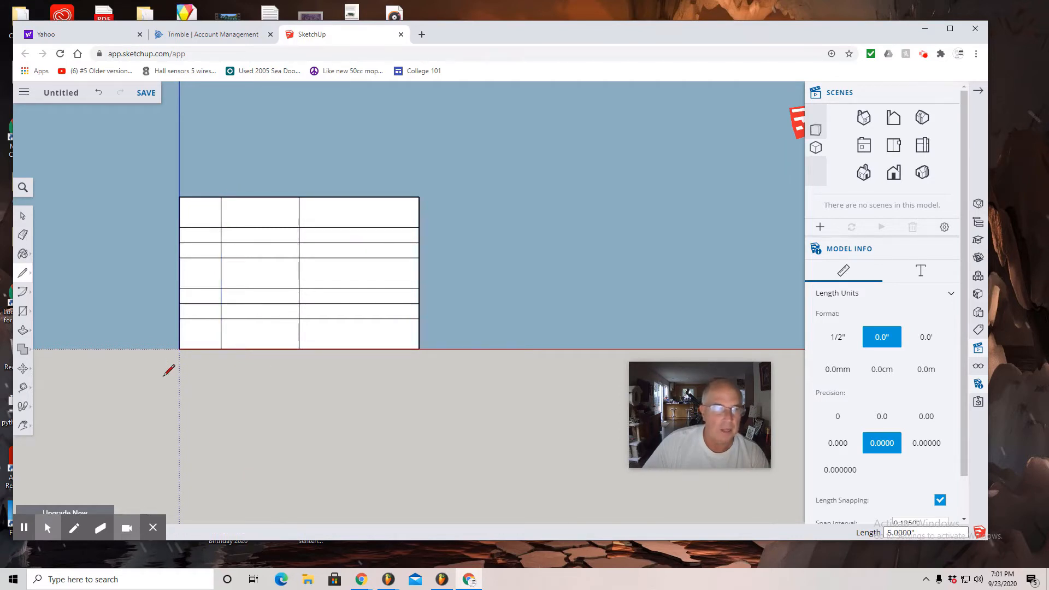
- Draw a matching full-height vertical line, about 1.375 inches in from the rectangle's right edge
click(419, 349)
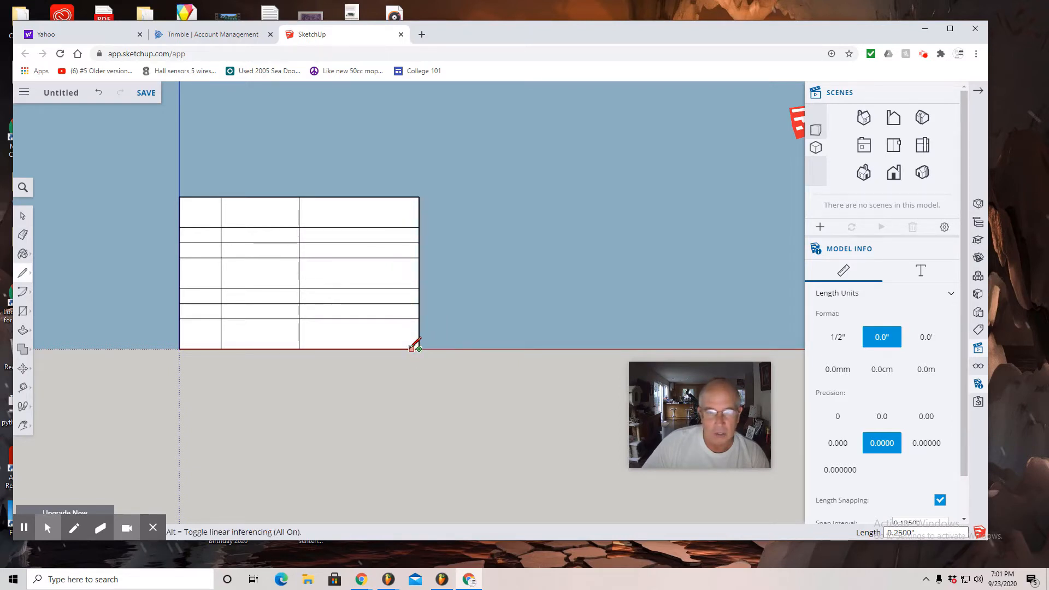
click(377, 349)
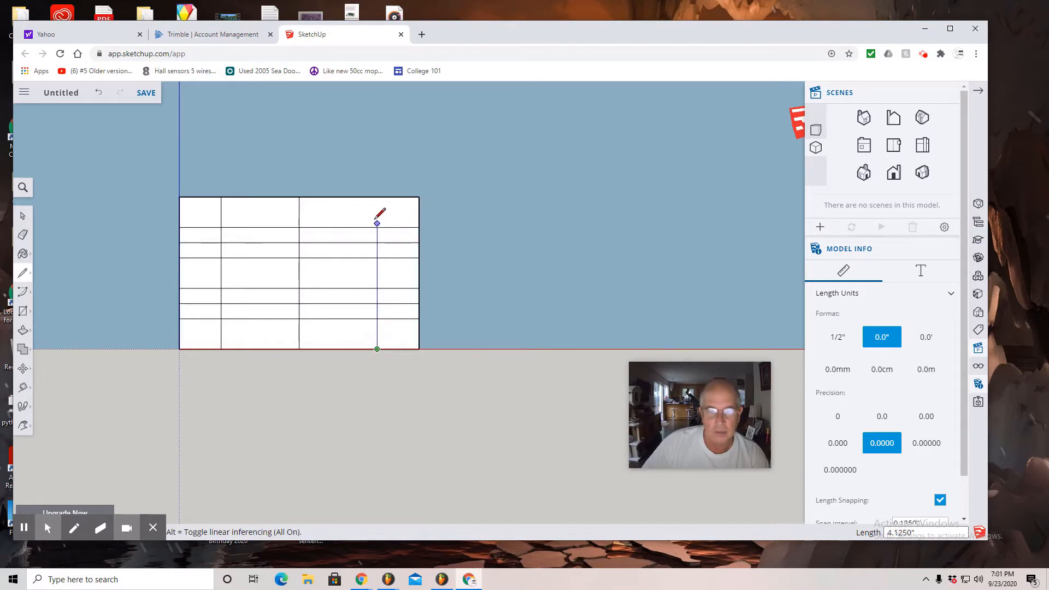
click(377, 197)
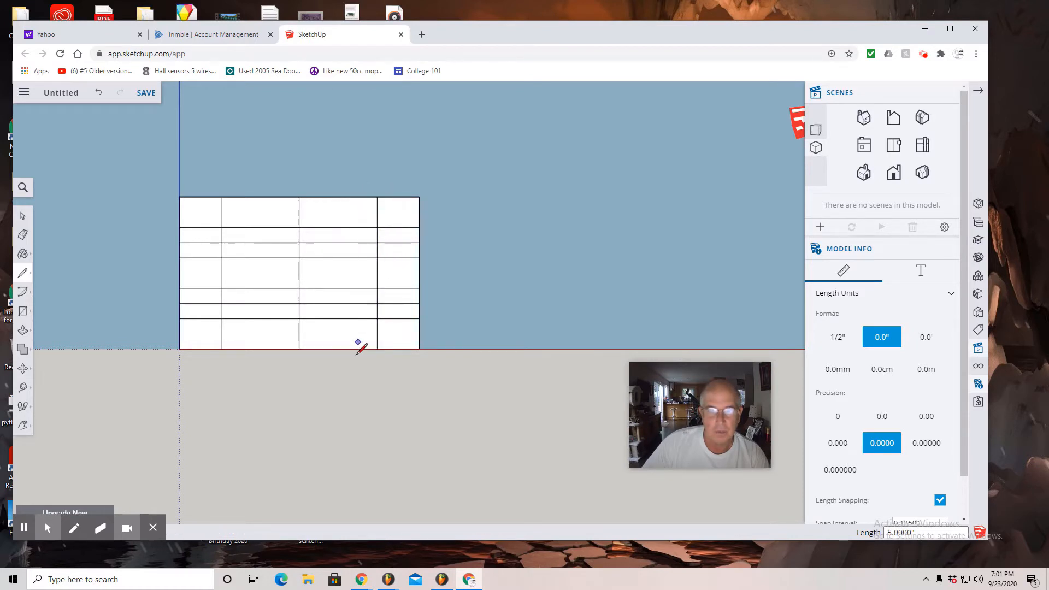
- Draw a circle of 0.5 inch radius centred where the vertical centre line crosses the horizontal line 1.5 inches above the bottom edge
click(22, 315)
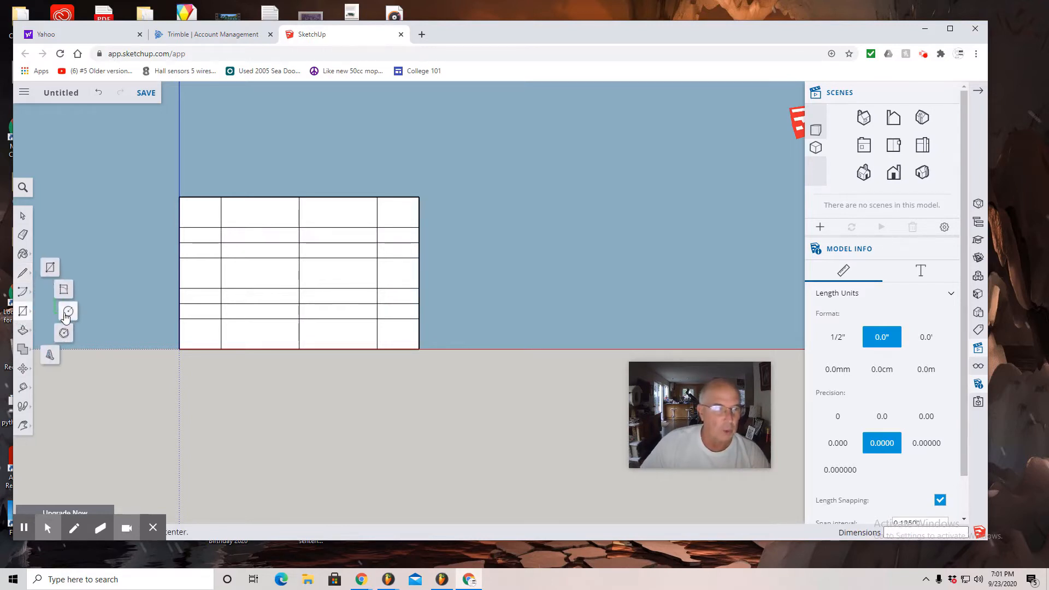
click(67, 314)
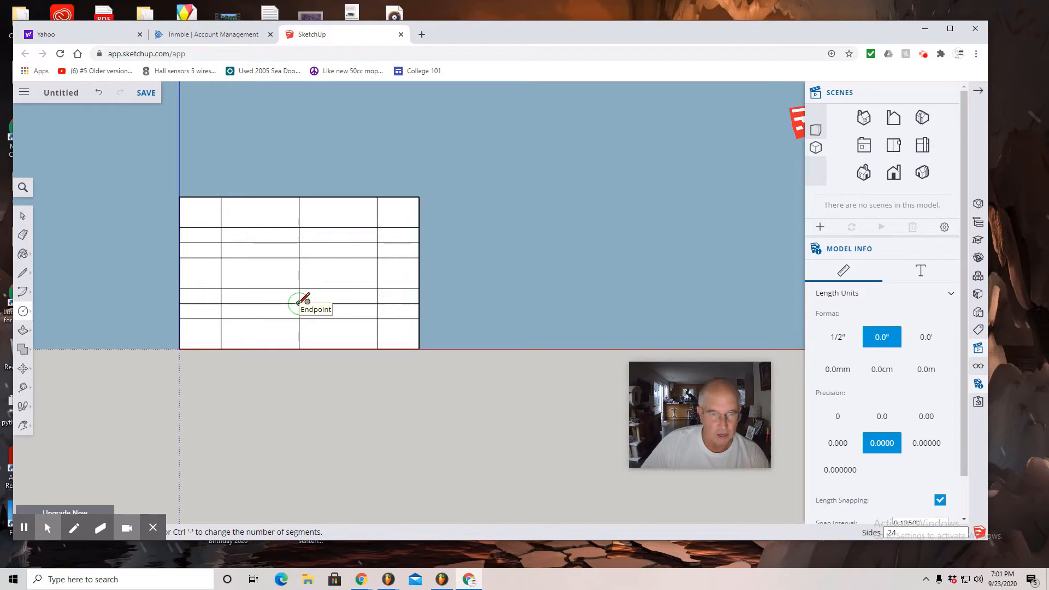
click(298, 303)
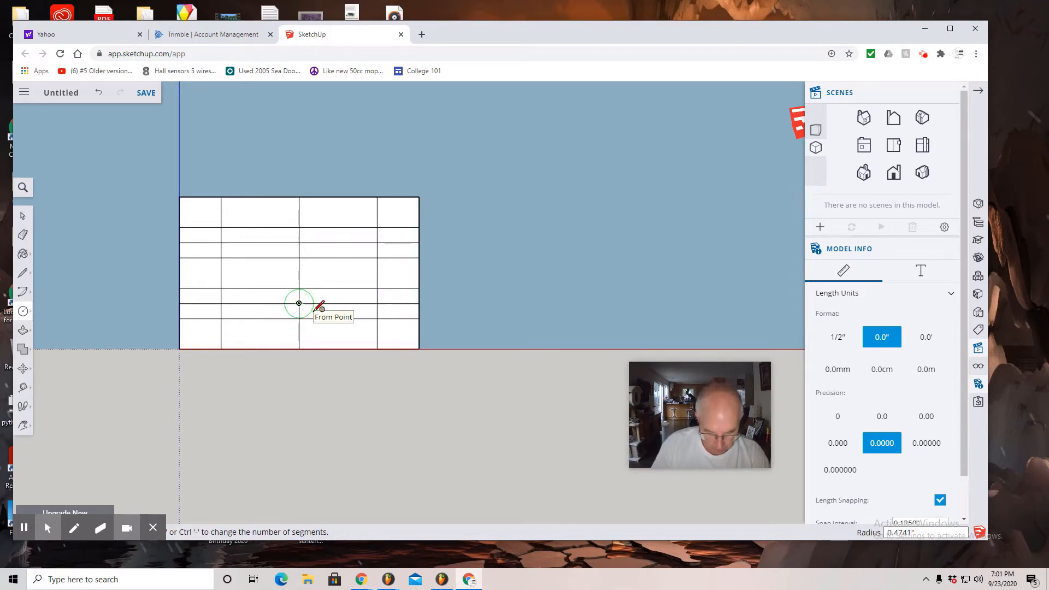
text(.5)
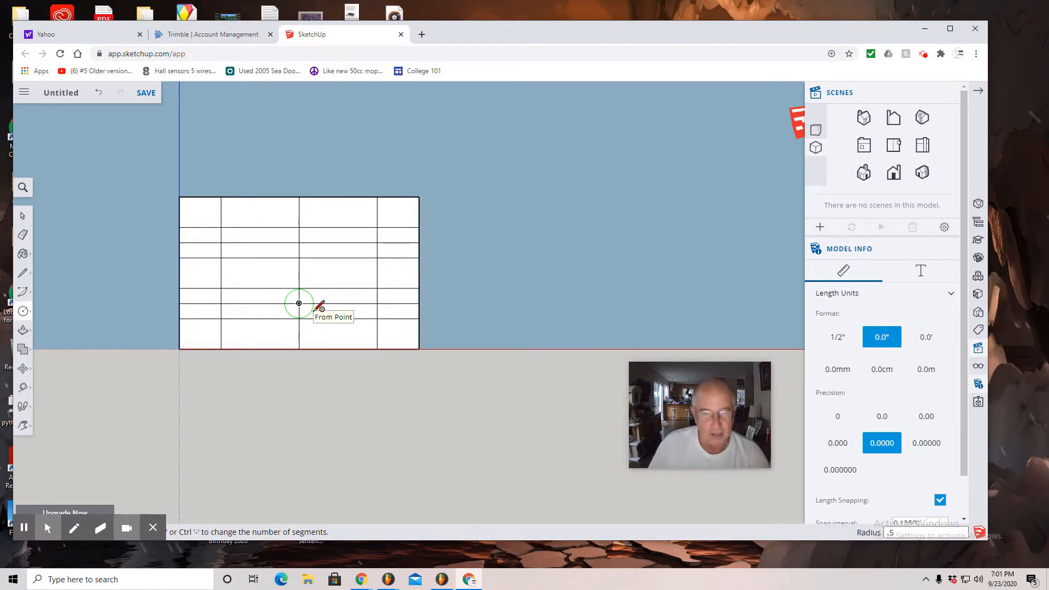
key(Return)
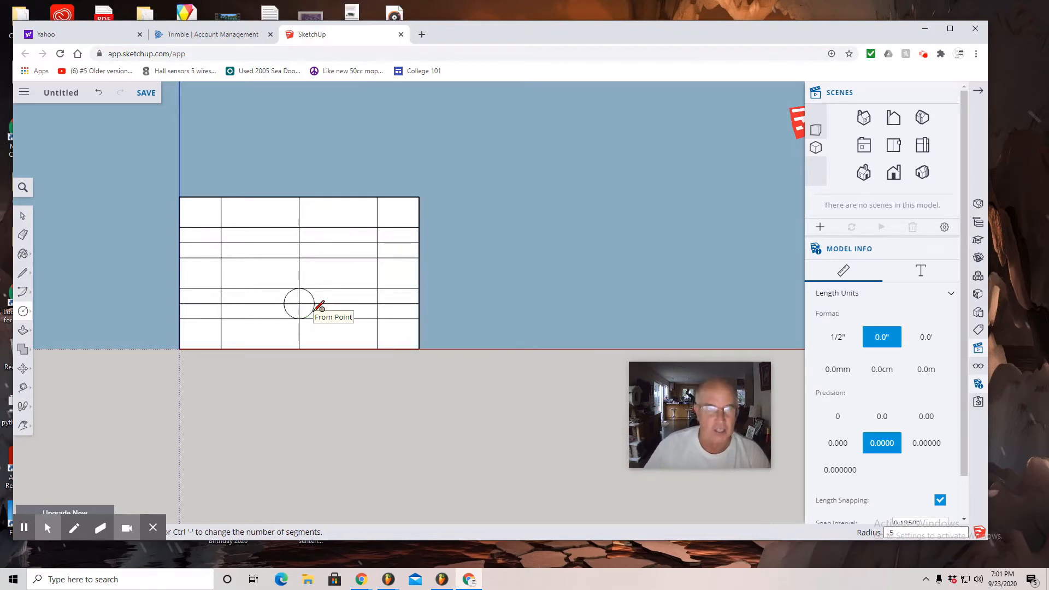
- Draw a second circle of 0.5 inch radius where the vertical centre line crosses the horizontal line 1.5 inches below the top edge
click(299, 242)
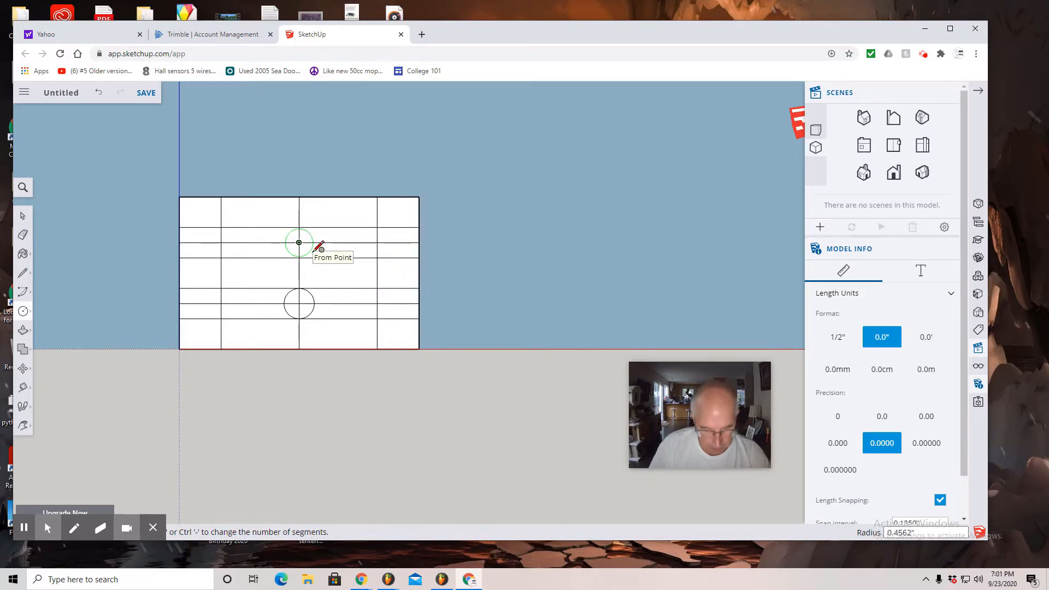
text(.5)
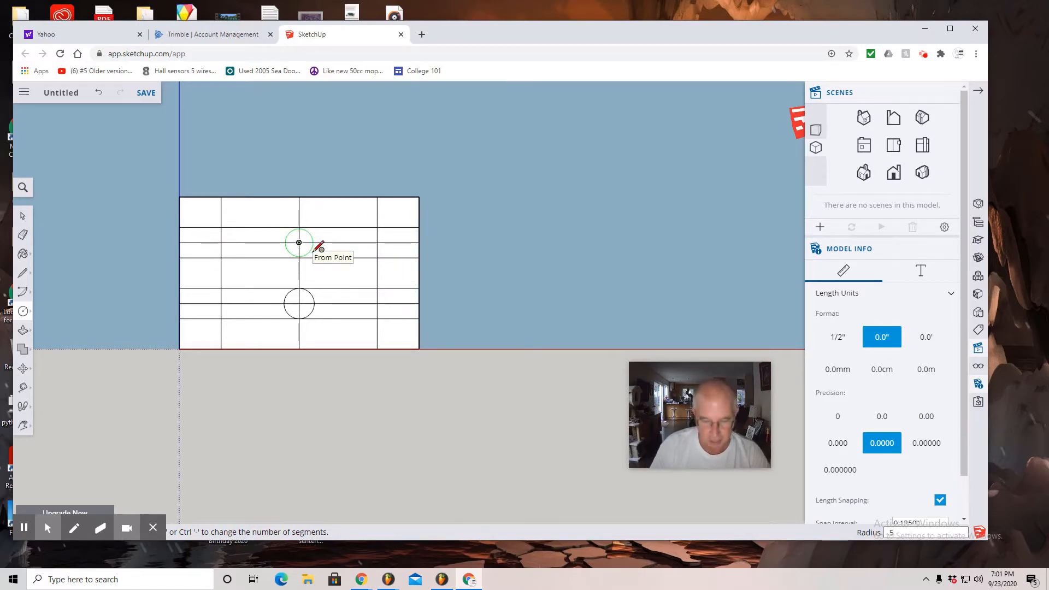
key(Return)
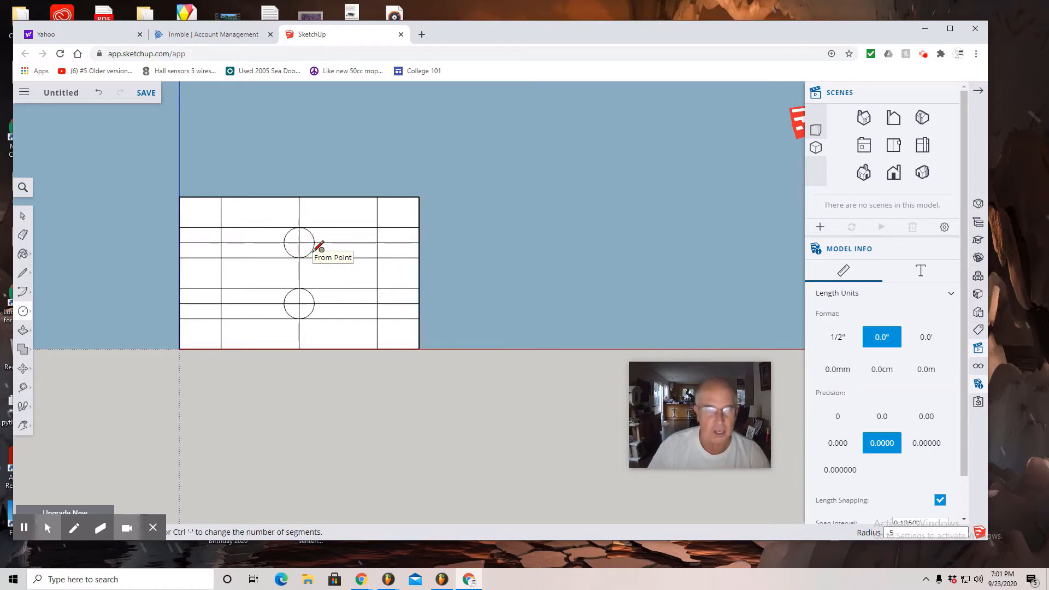
- Draw a 1 by 1 inch square down and left from where the right vertical guide crosses the line 1 inch below the top edge
click(24, 320)
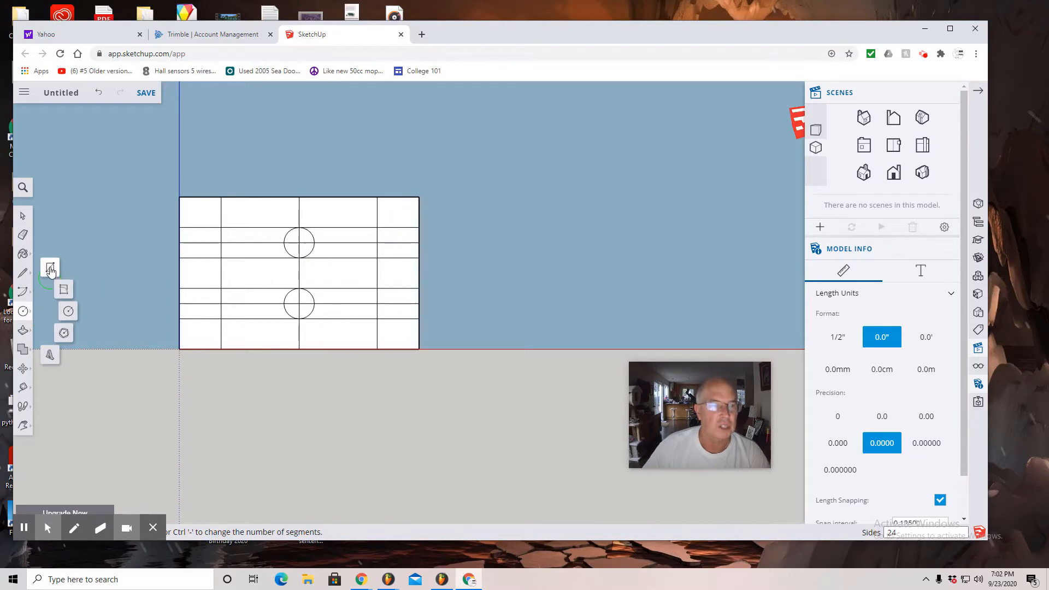
click(50, 268)
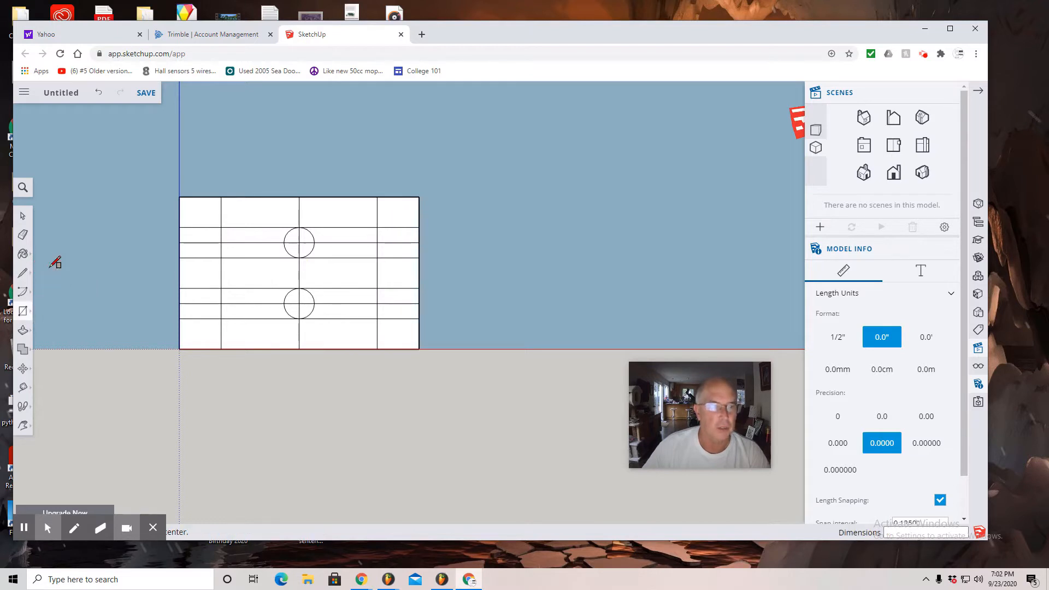
click(376, 226)
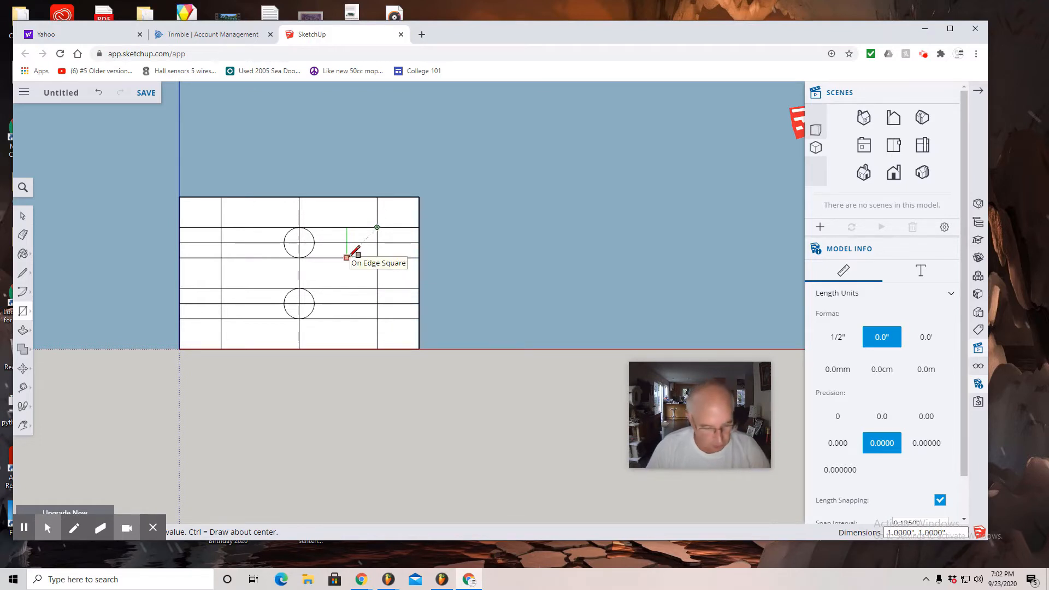
text(1)
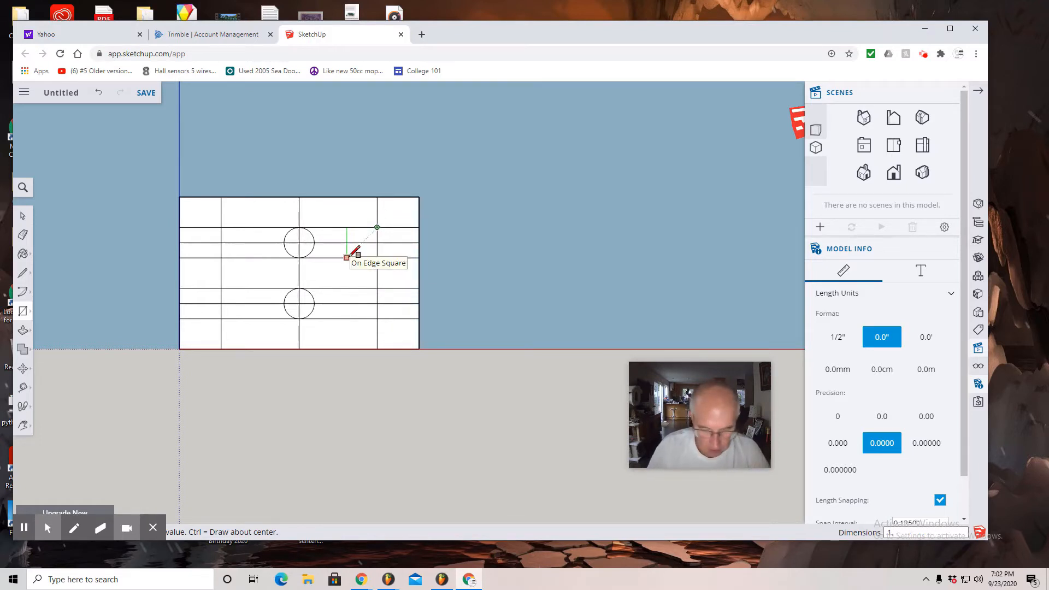
text(,1)
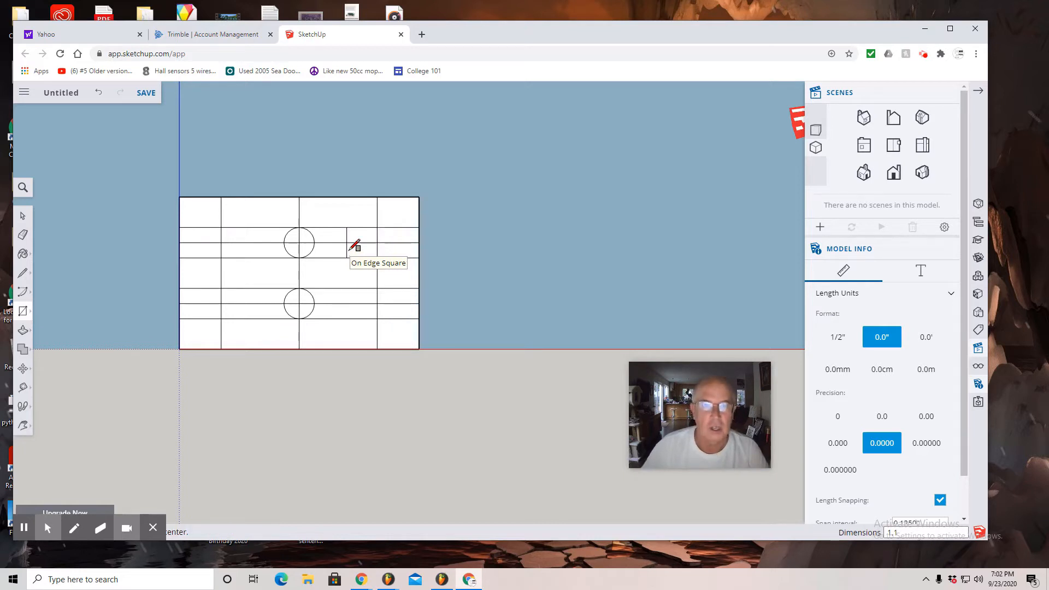
- Draw a 1 by 1 inch square up and left from where the right vertical guide crosses the line 1 inch above the bottom edge
click(377, 318)
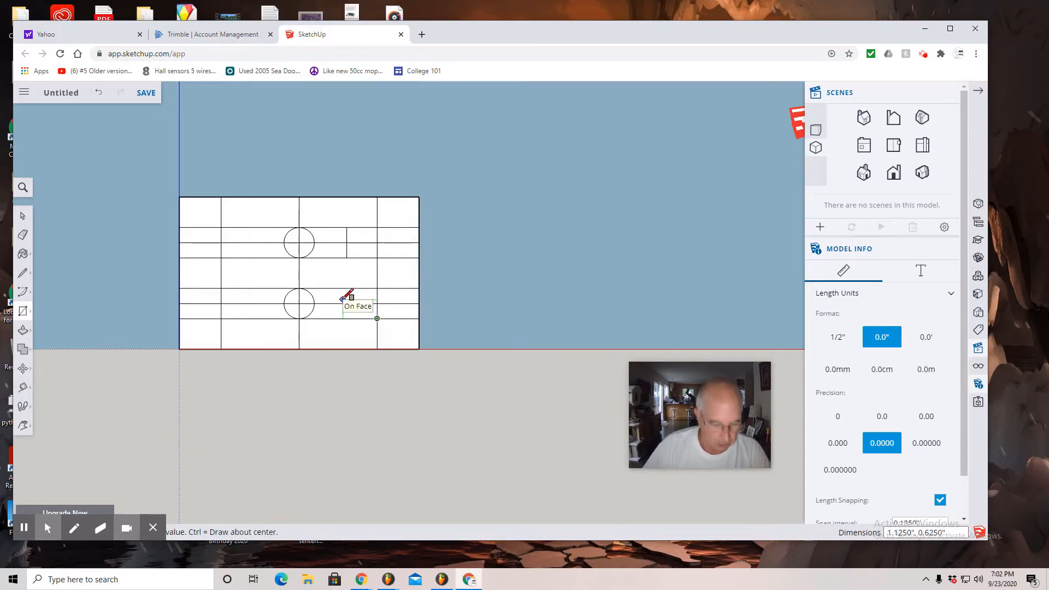
text(1)
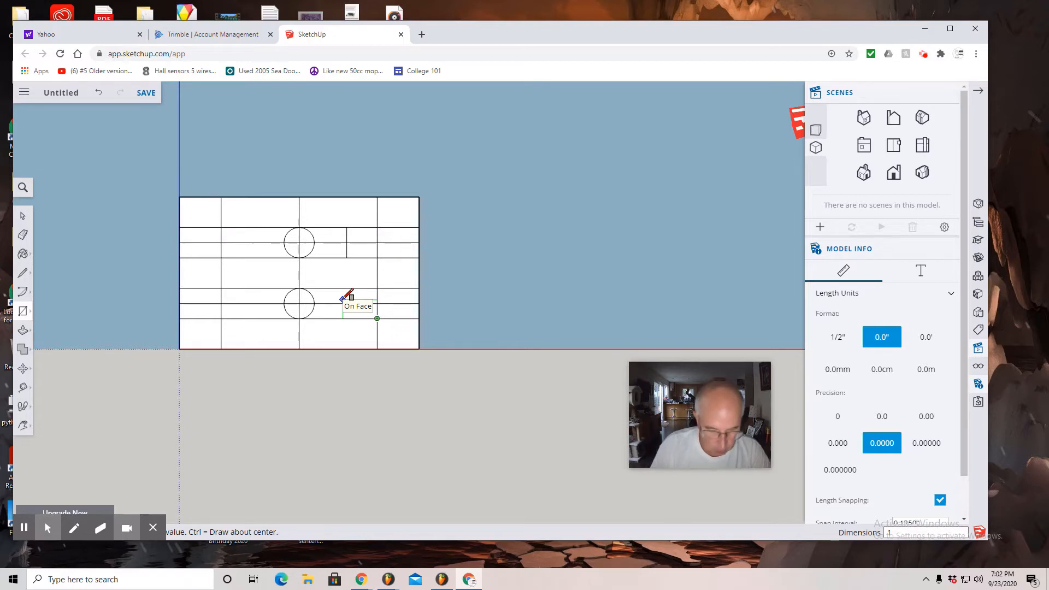
text(.1)
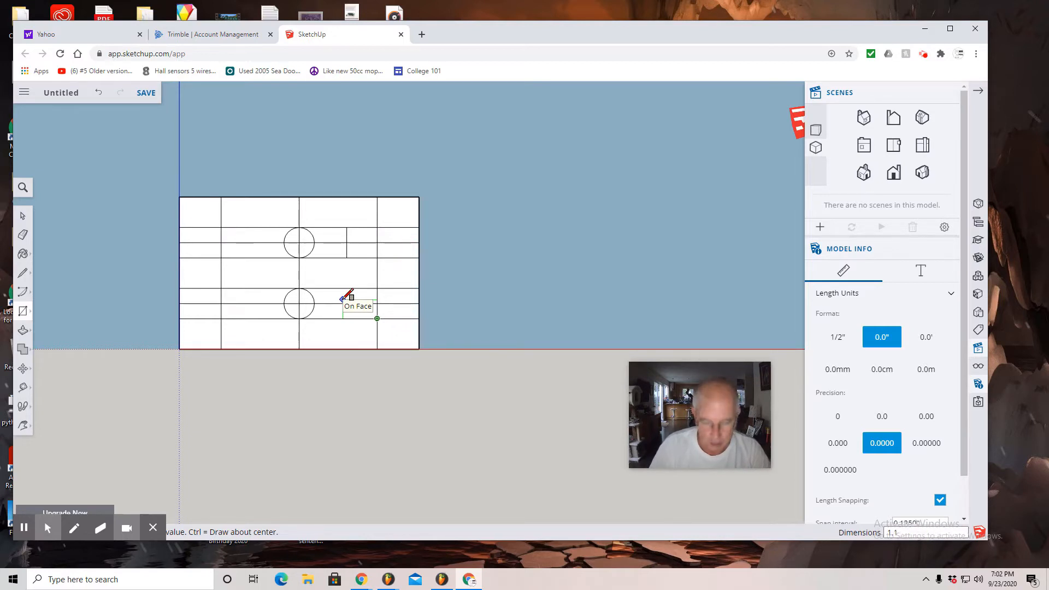
key(Return)
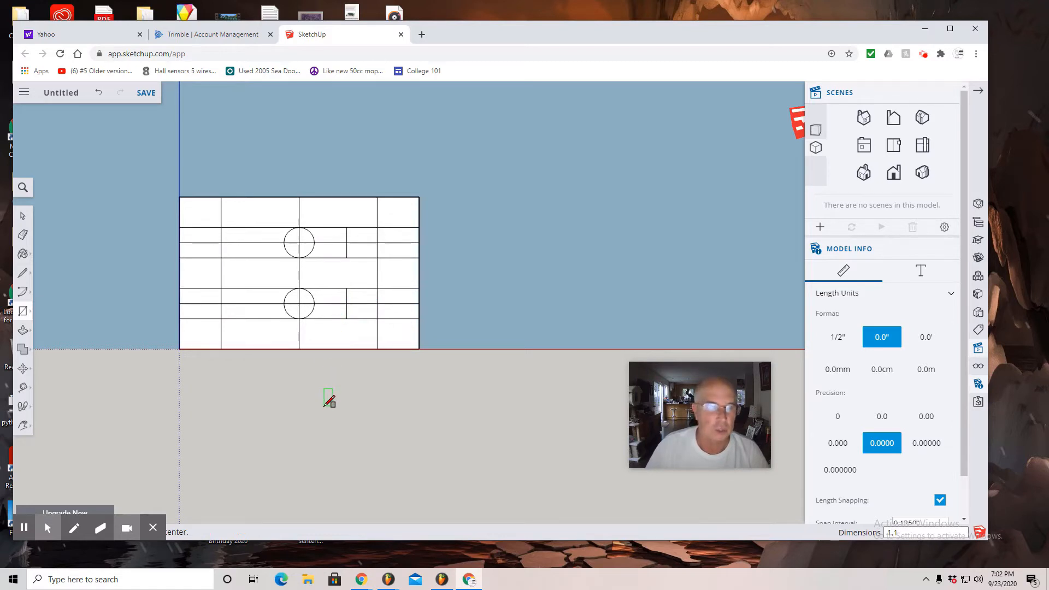
- Draw an upward-pointing three-sided polygon with an inscribed radius of 2/3 inch in the empty space left of the panel
click(21, 313)
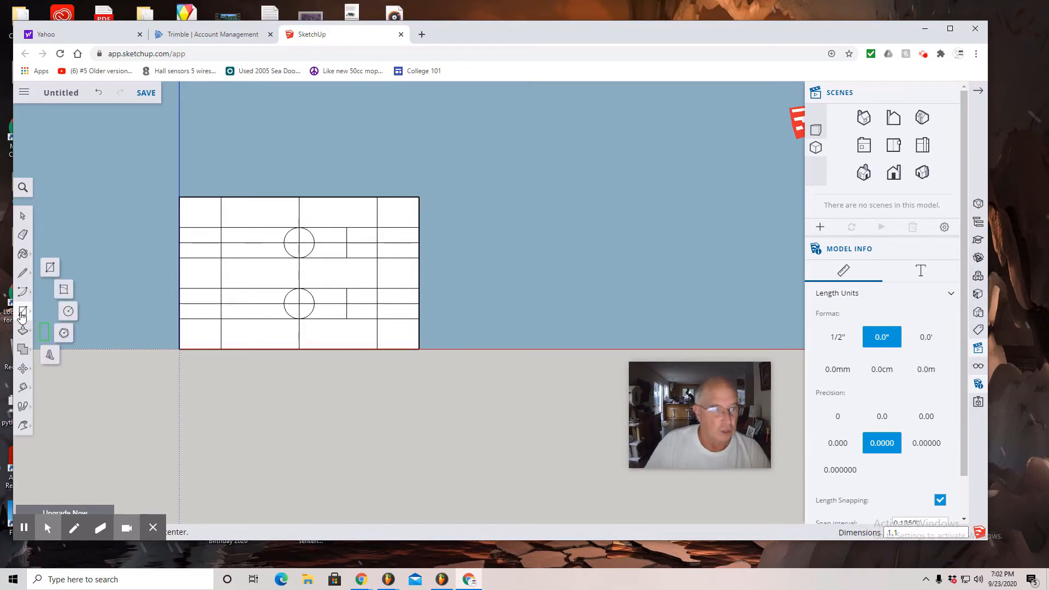
click(64, 333)
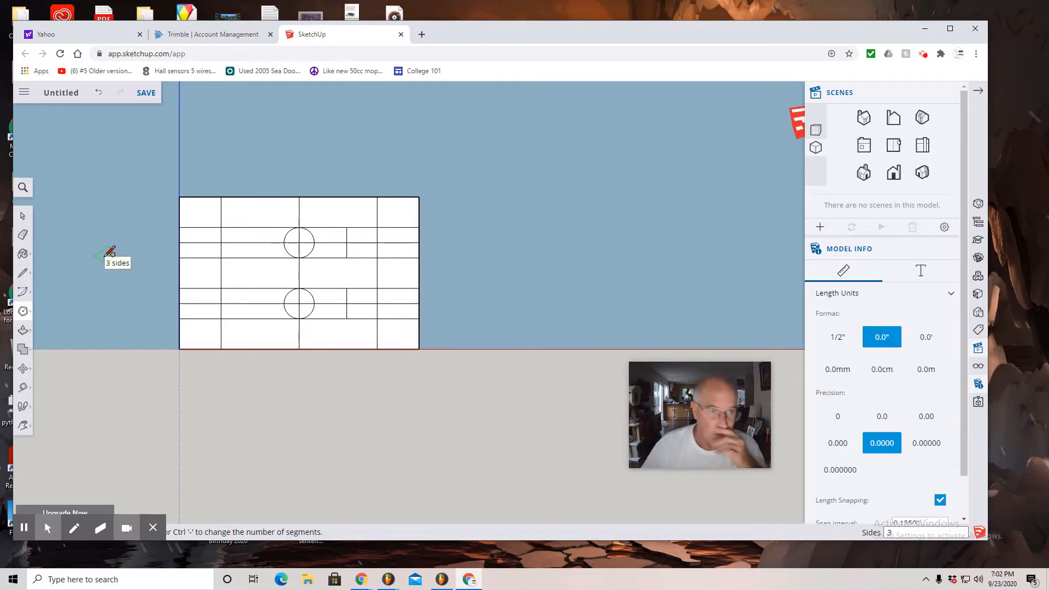
click(102, 250)
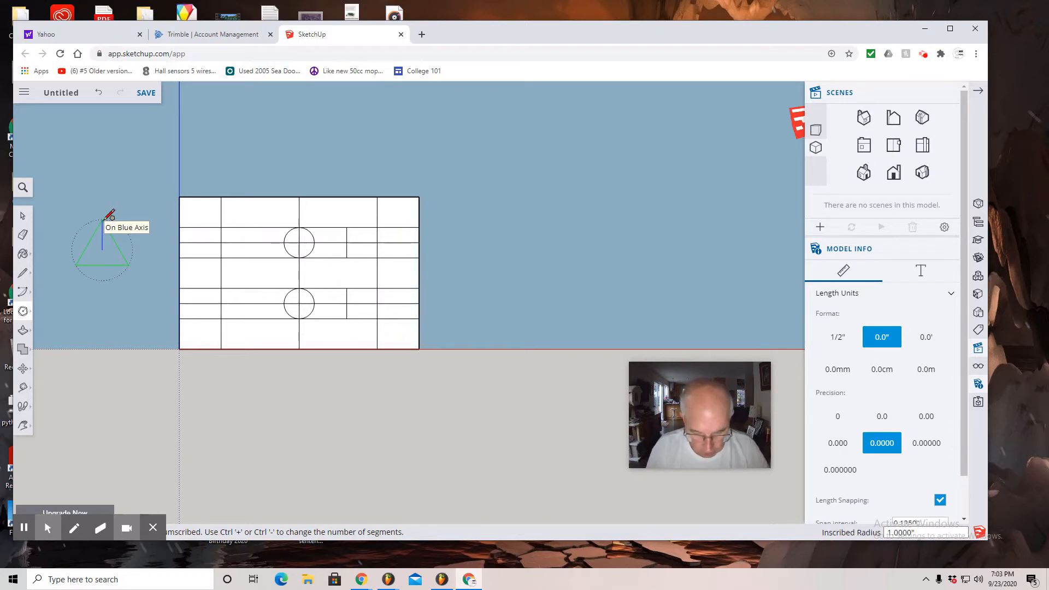
text(2/3)
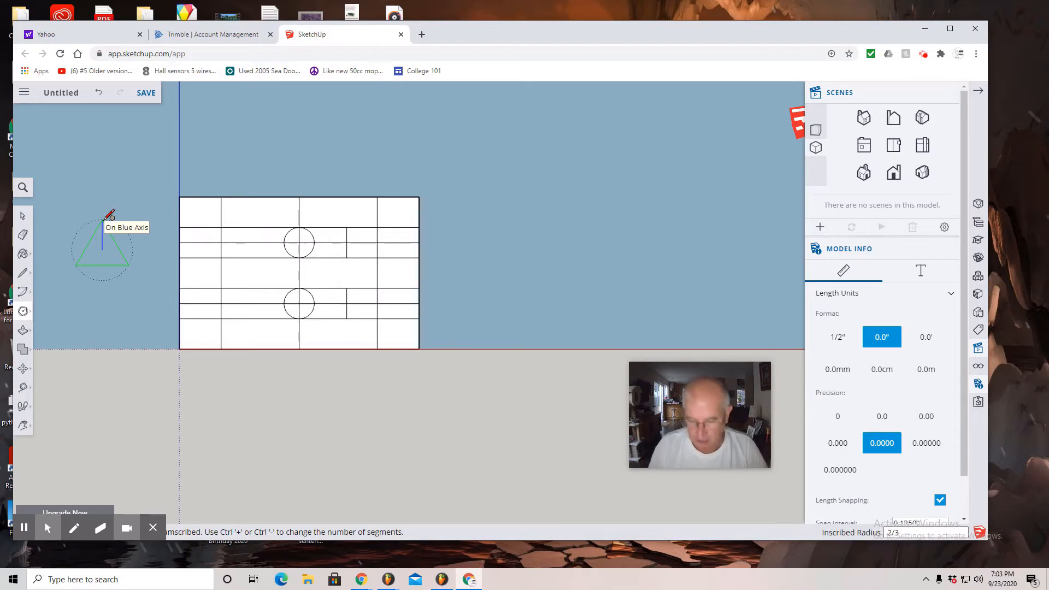
key(Return)
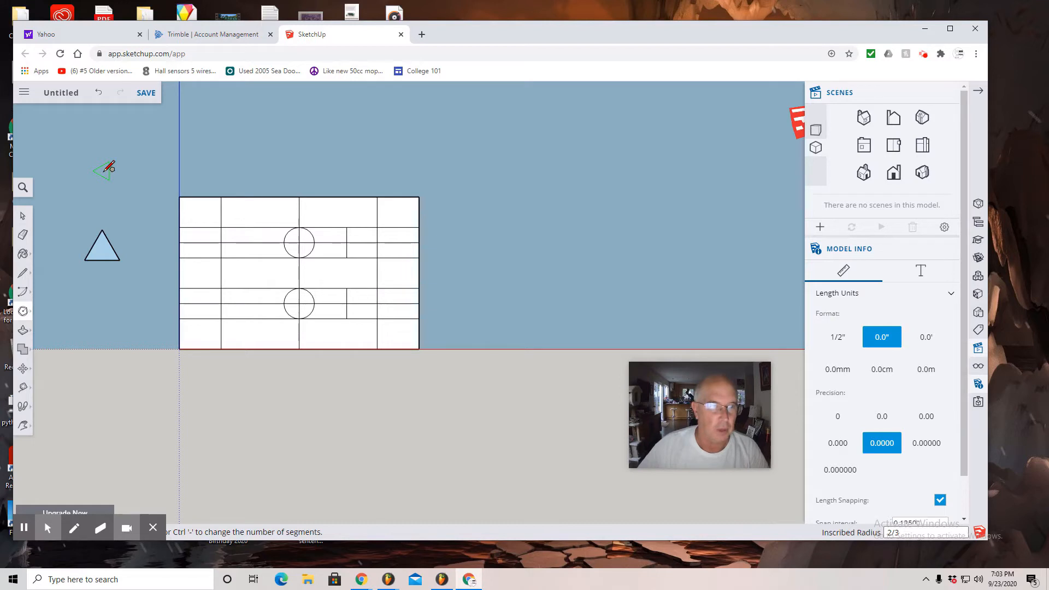
- Draw a downward-pointing triangle with an inscribed radius of 2/3 inch above the upright triangle
click(105, 170)
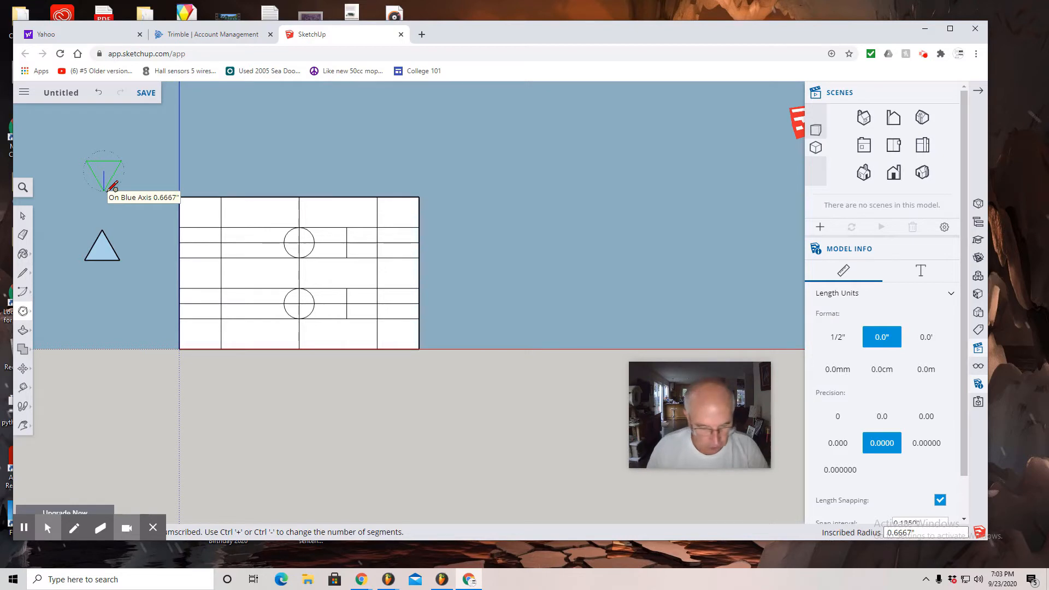
text(2/)
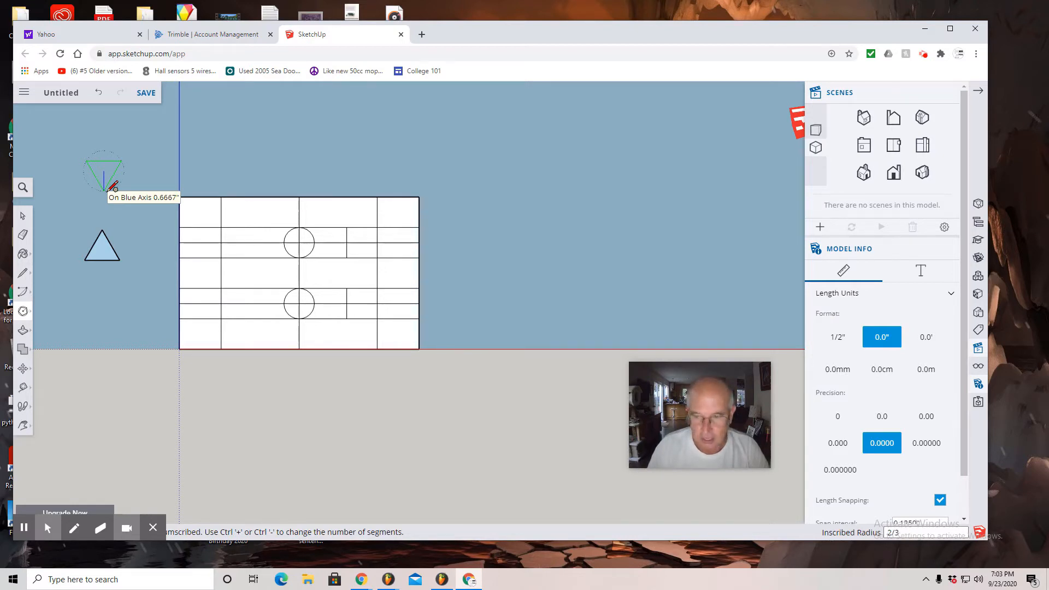
text(3)
key(Return)
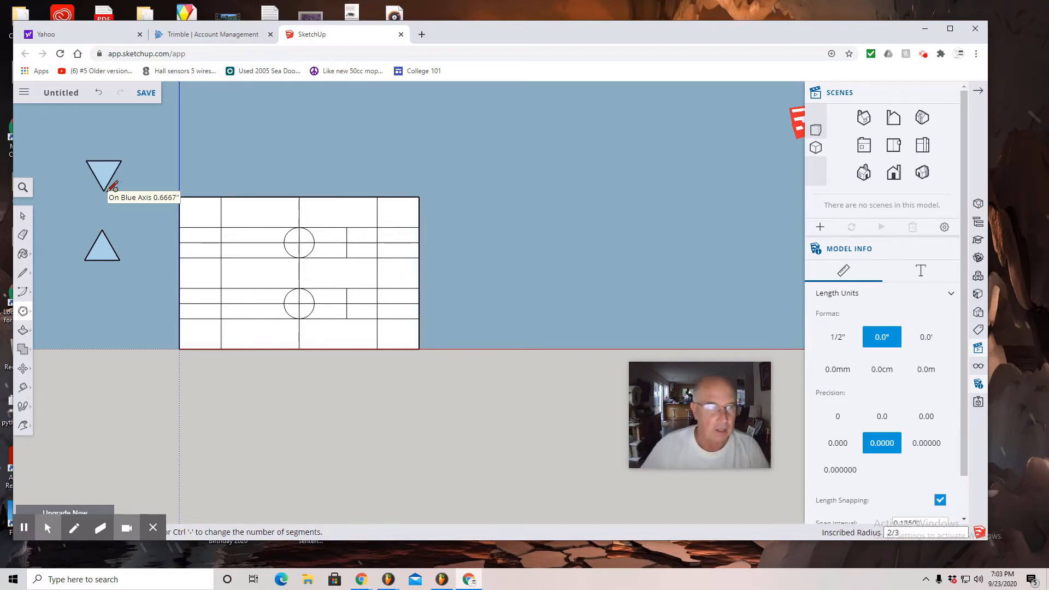
- Move the inverted triangle by its upper-left corner to where the left vertical guide crosses the uppermost horizontal guide in the panel
click(22, 217)
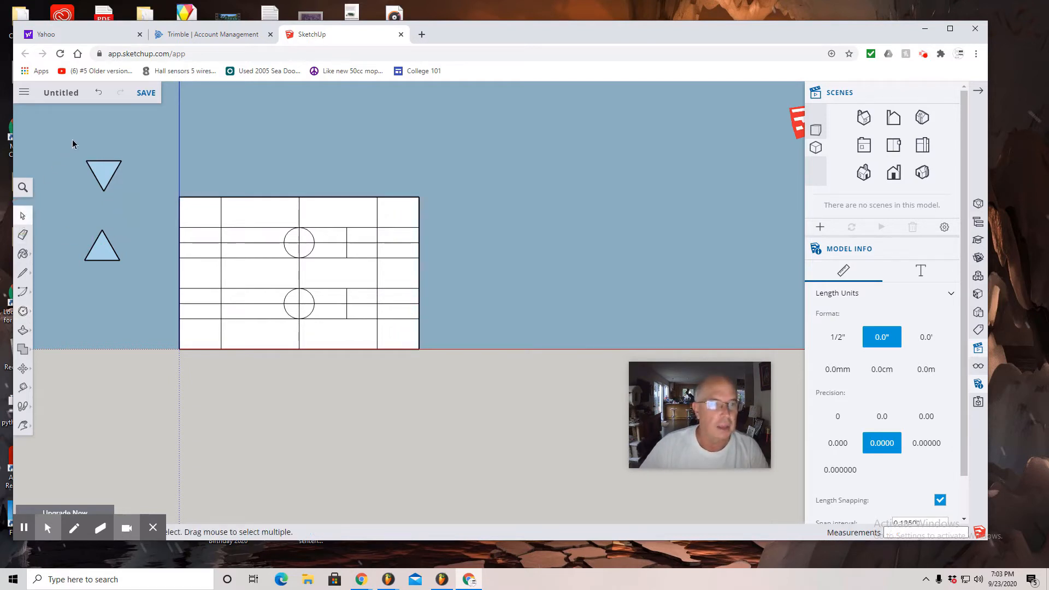
drag(72, 139, 140, 212)
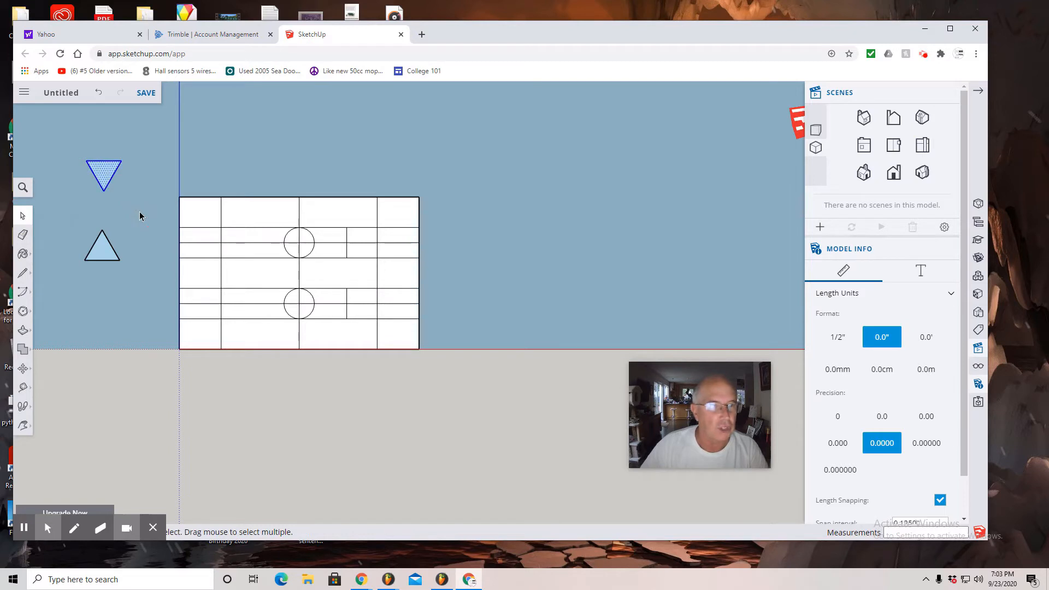
click(23, 372)
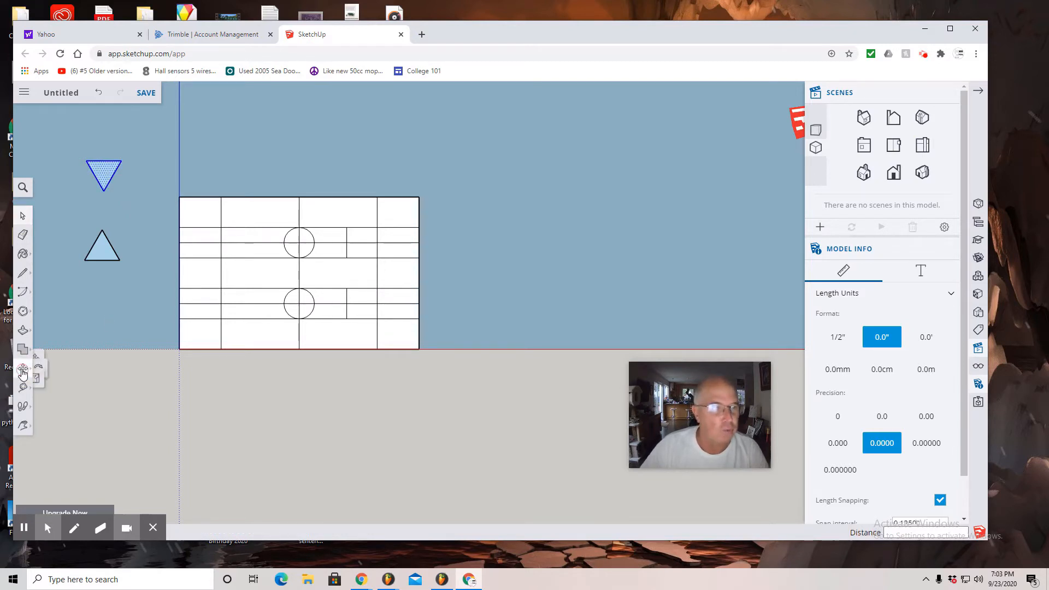
click(87, 160)
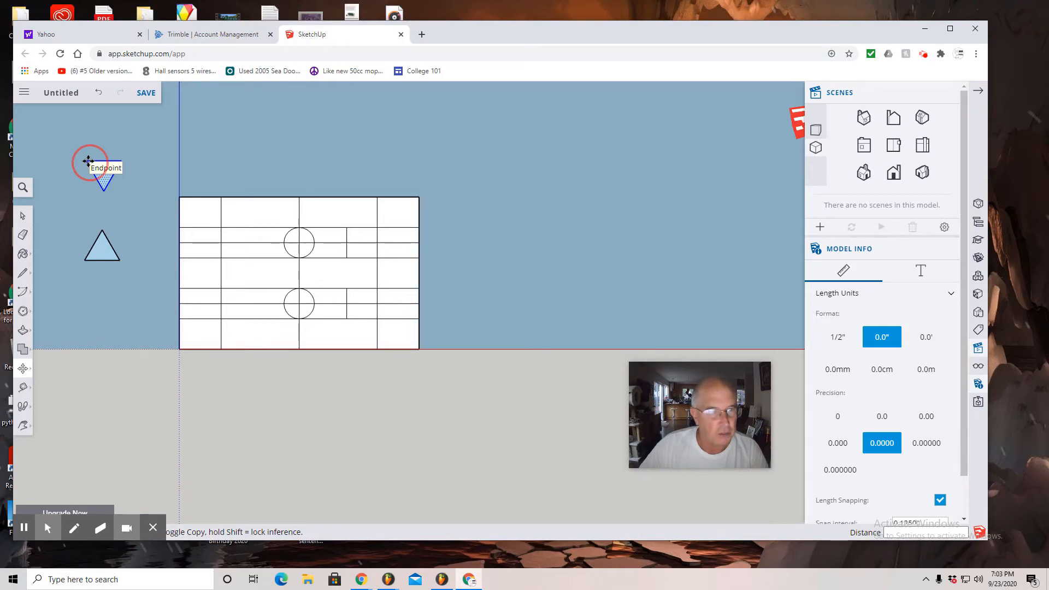
drag(88, 160, 180, 197)
drag(204, 218, 219, 229)
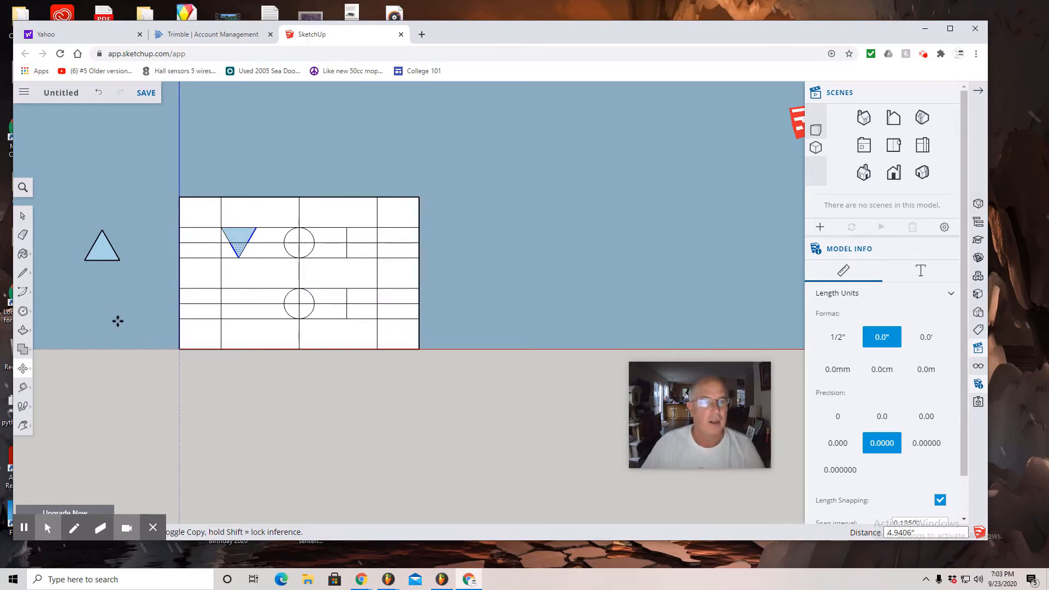
- Move the upright triangle by its lower-left corner to where the left vertical guide crosses the lowest horizontal guide in the panel
click(22, 216)
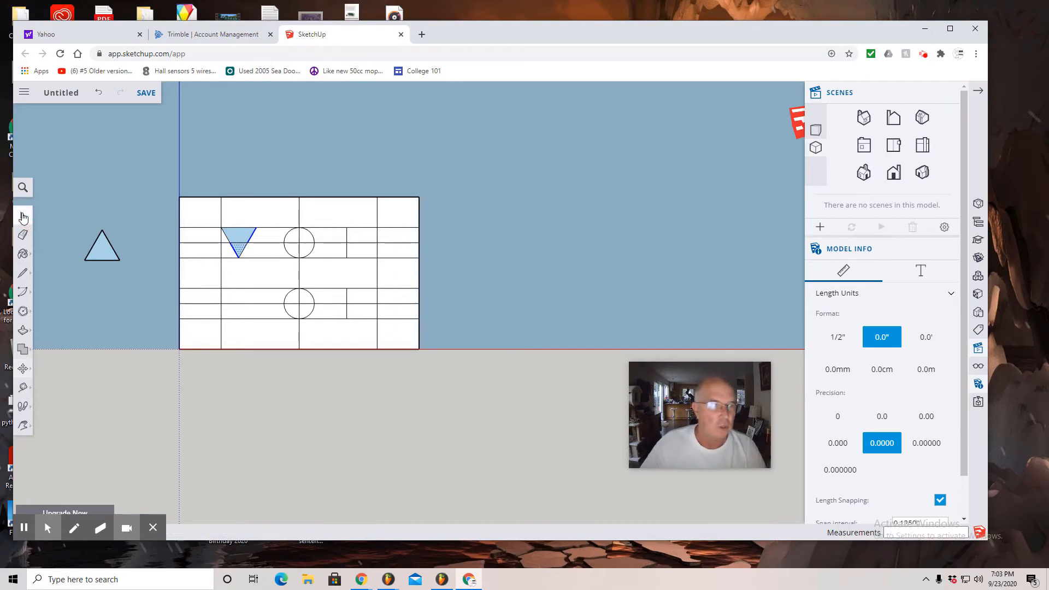
drag(67, 217, 140, 285)
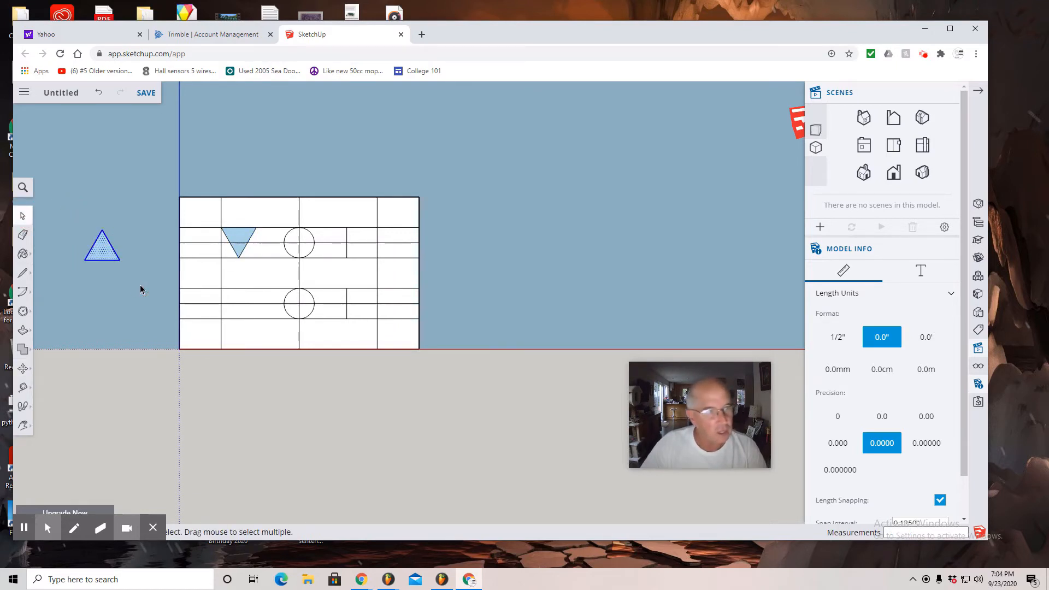
click(23, 370)
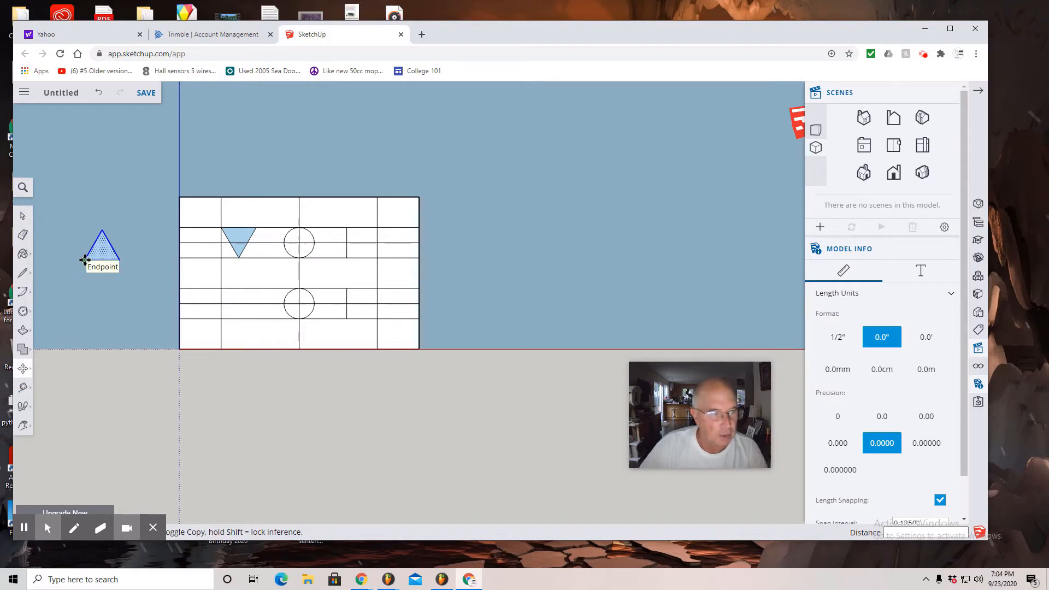
drag(85, 260, 218, 316)
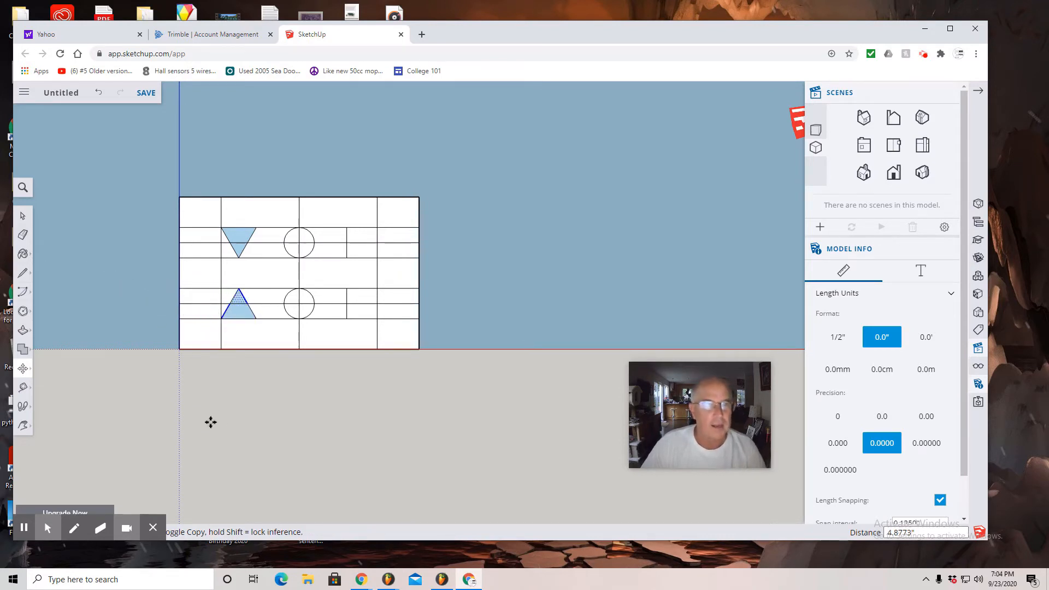
- Erase the horizontal guides left of the triangles and the left vertical guide's segments above, between and below the two triangle rows
click(23, 235)
click(22, 234)
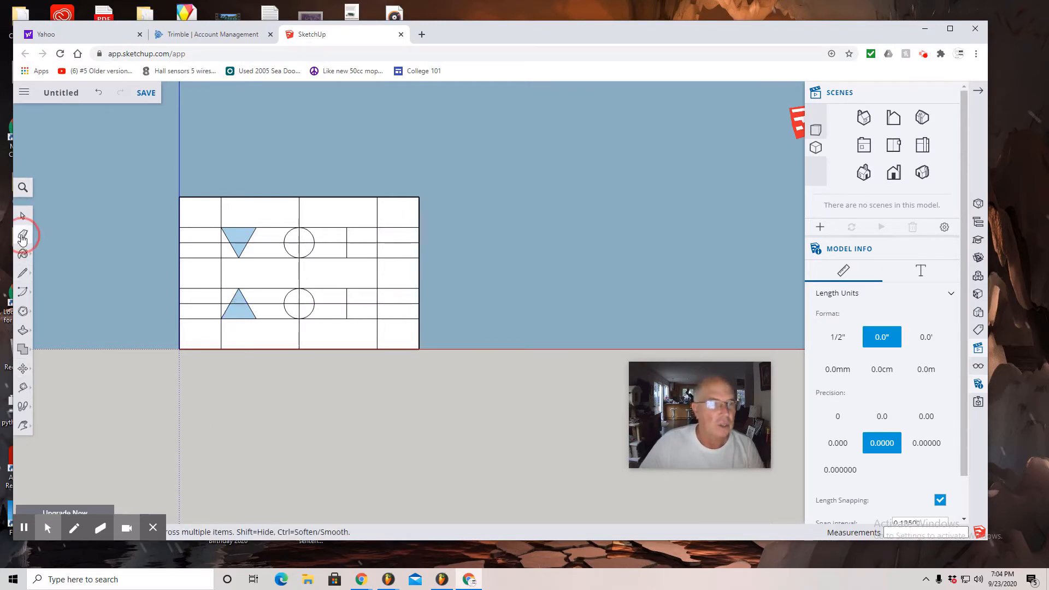
click(196, 225)
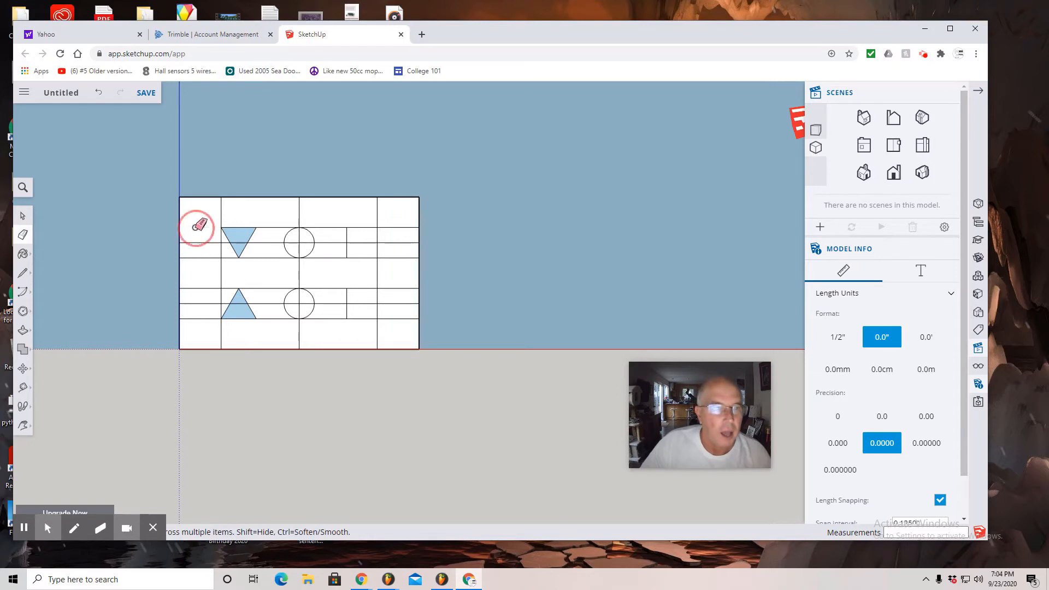
click(221, 213)
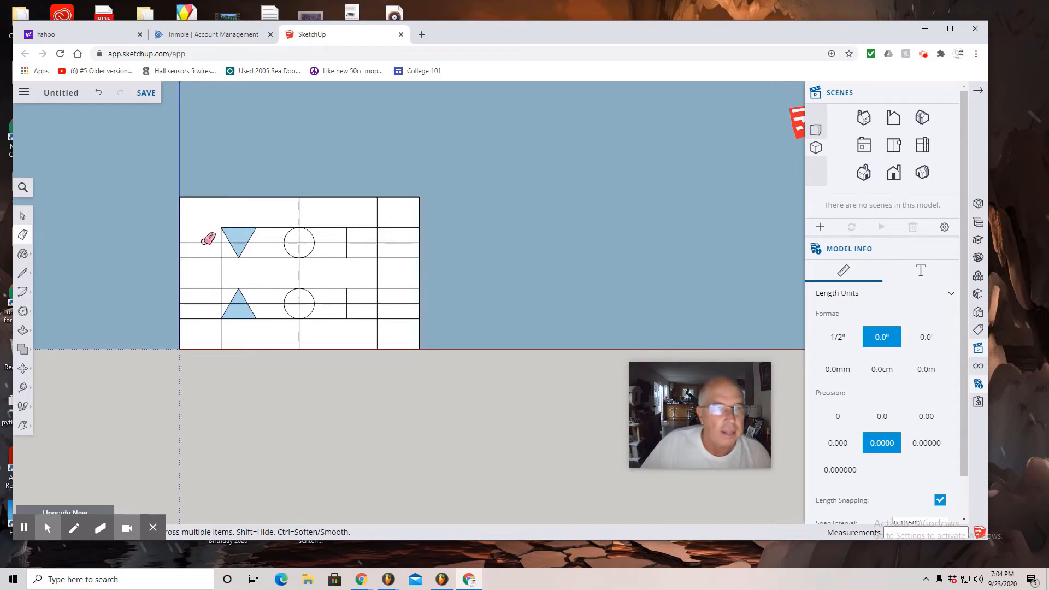
click(203, 243)
click(201, 257)
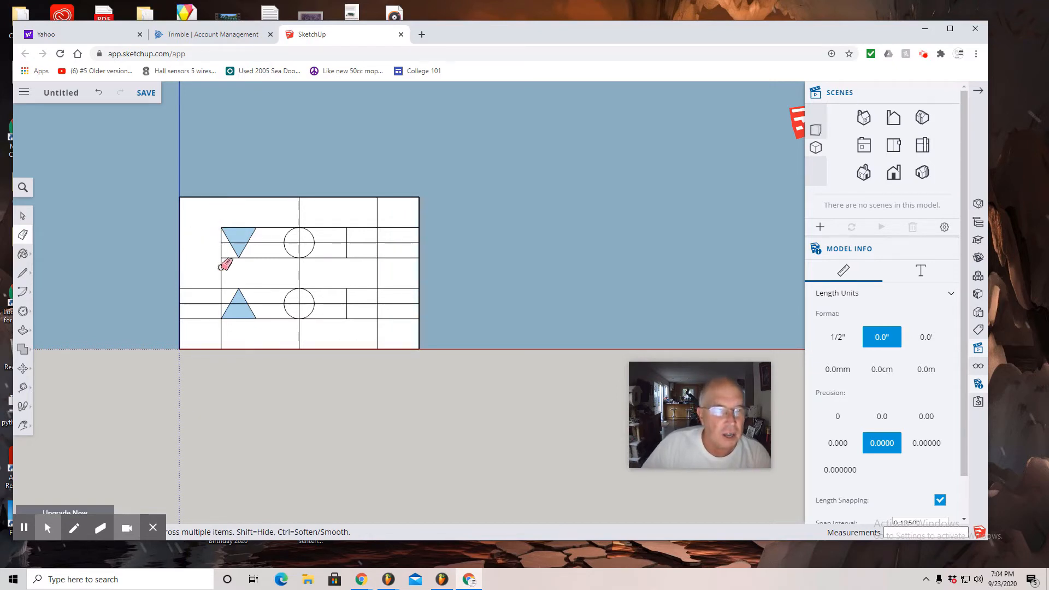
click(212, 297)
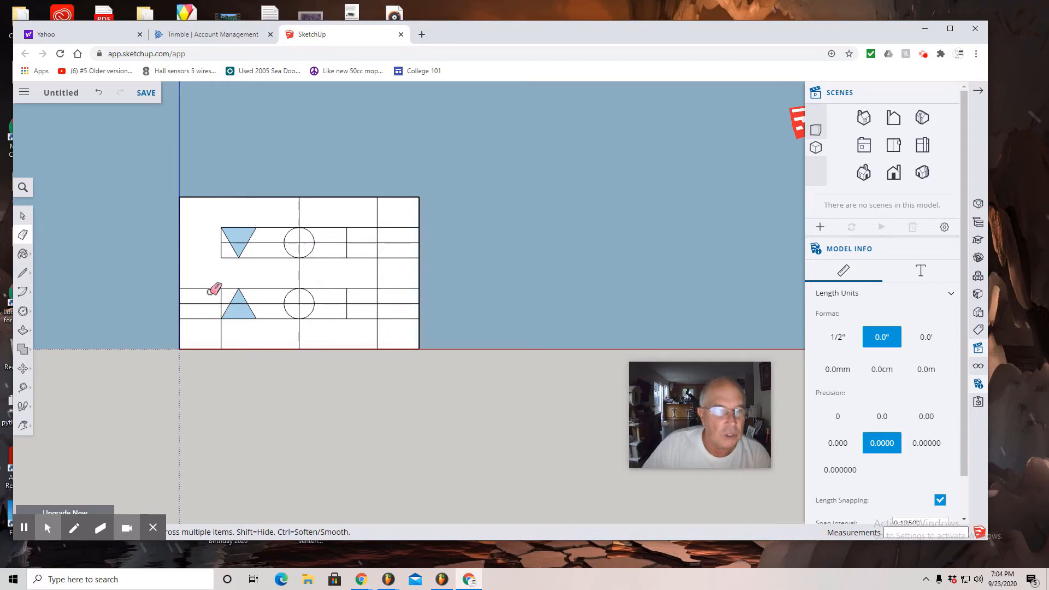
click(210, 288)
click(208, 304)
click(209, 318)
click(221, 334)
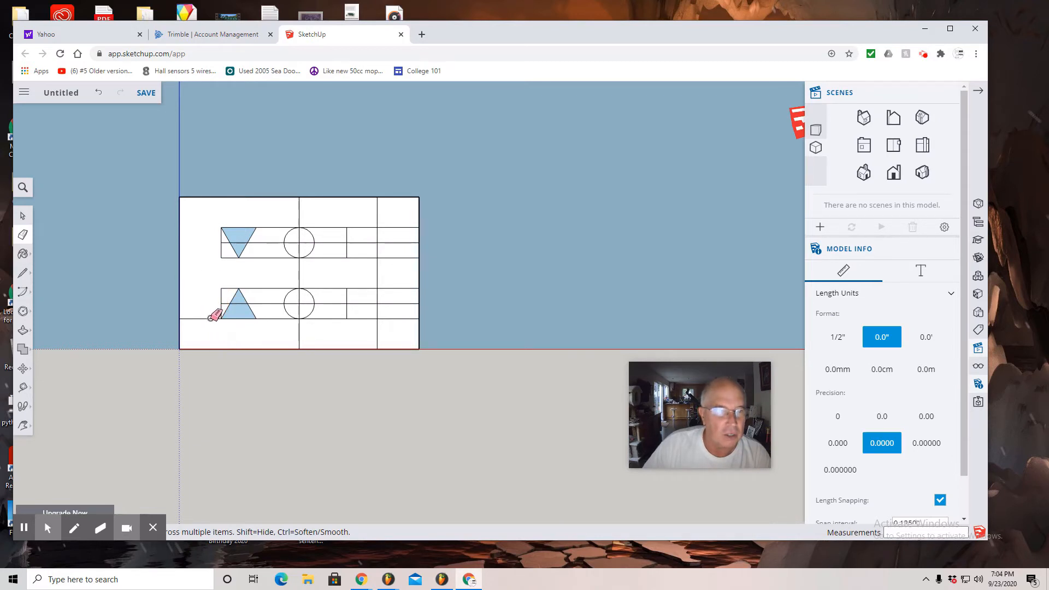
click(210, 318)
- Erase the guide lines around and through the upright triangle, between it and the lower circle, and below that circle
click(230, 290)
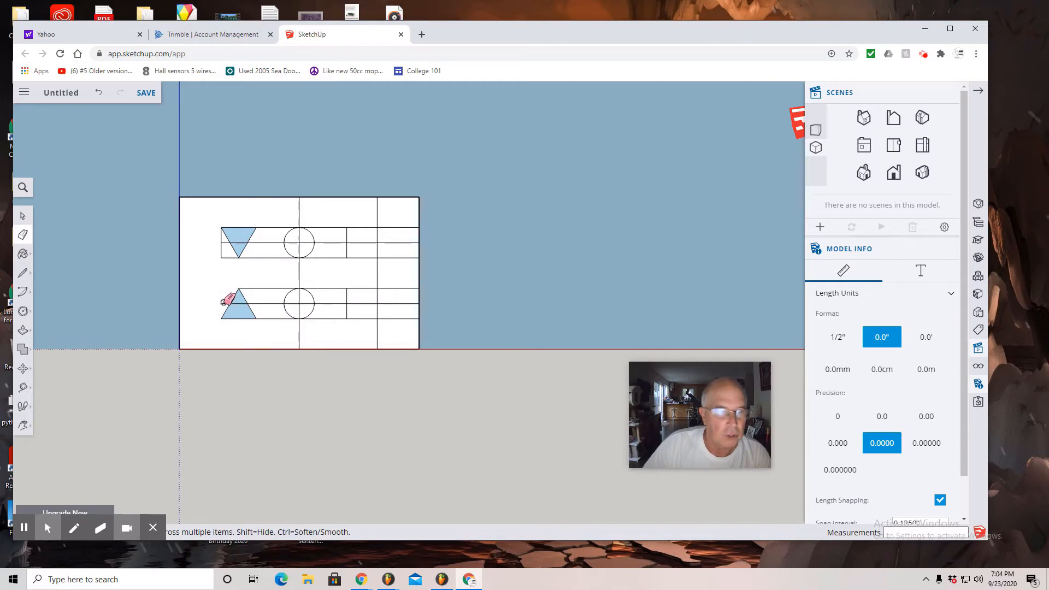
click(224, 303)
click(234, 302)
click(256, 289)
mouse_move(262, 301)
mouse_down()
mouse_move(299, 333)
mouse_move(302, 324)
mouse_up()
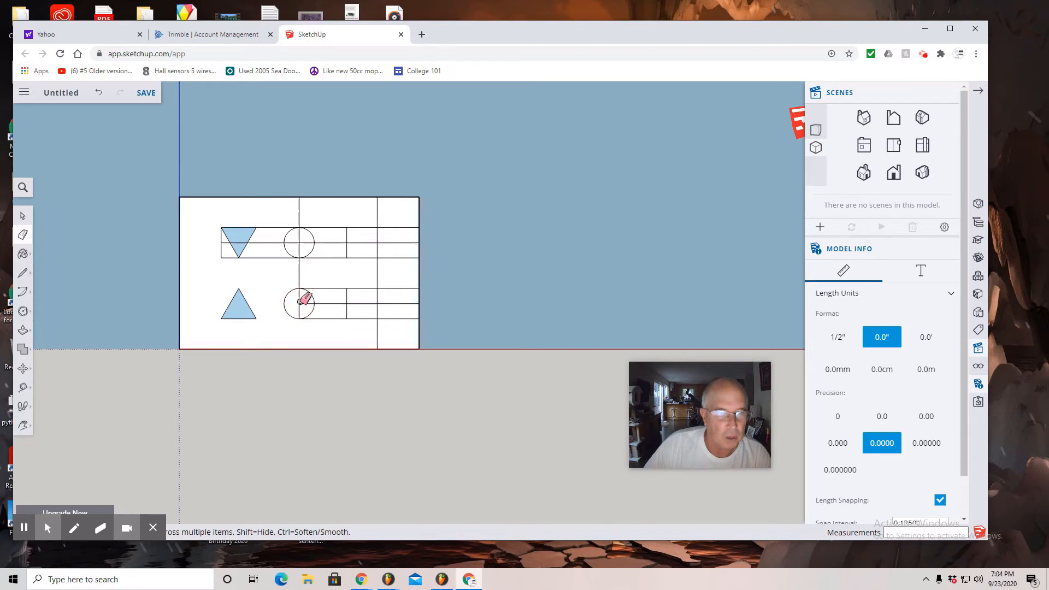
- Erase the remaining guide lines inside the lower circle and the horizontal lines between it and the lower square
click(303, 305)
drag(329, 302, 331, 305)
click(330, 319)
click(330, 288)
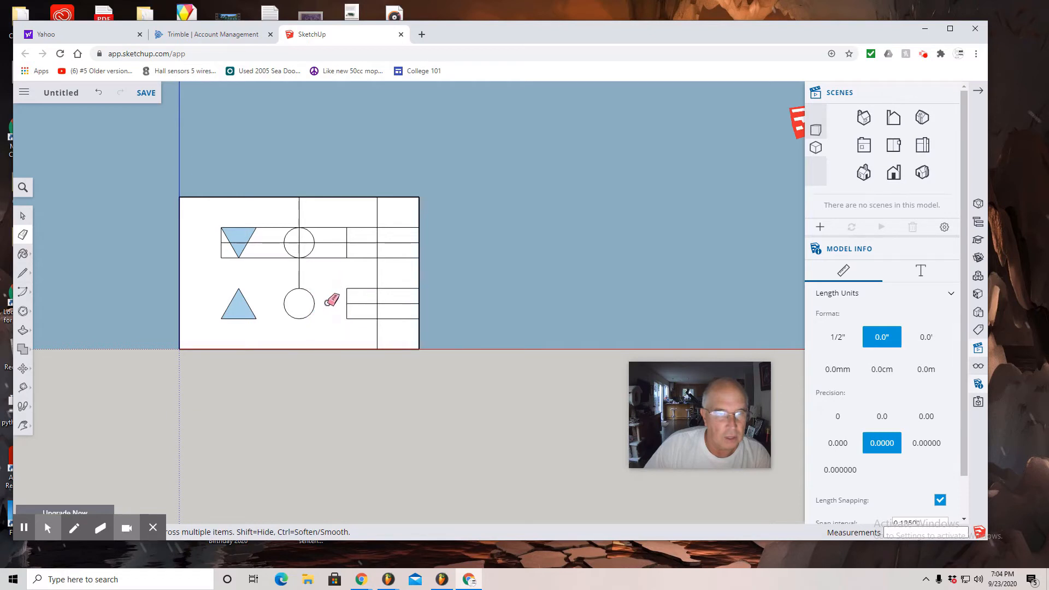
- Erase the guide lines inside, below and beside the lower square, and the right vertical guide between the two square rows
click(378, 335)
click(392, 319)
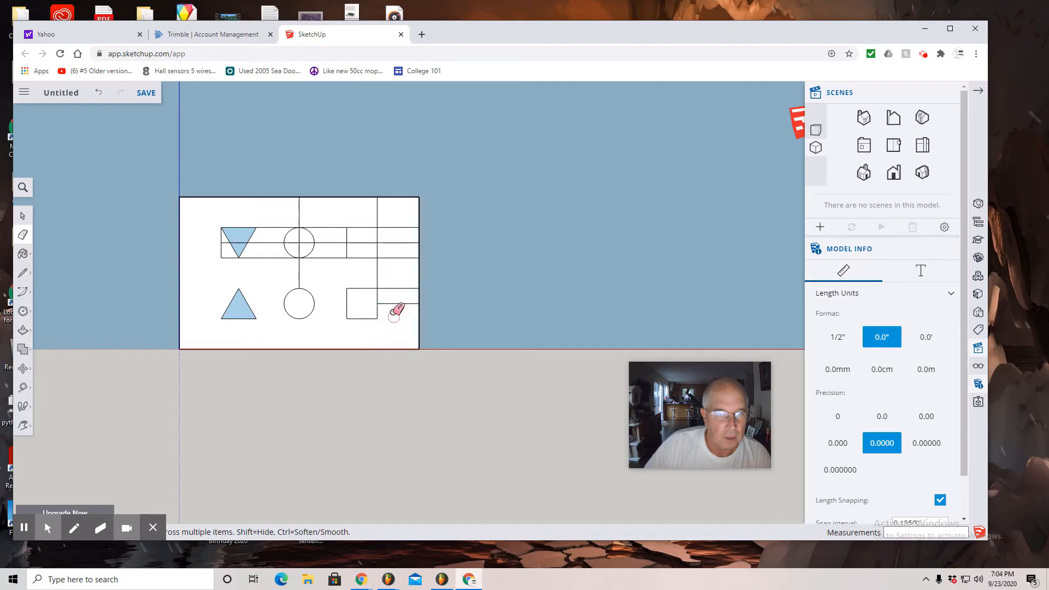
click(392, 303)
click(393, 288)
click(376, 274)
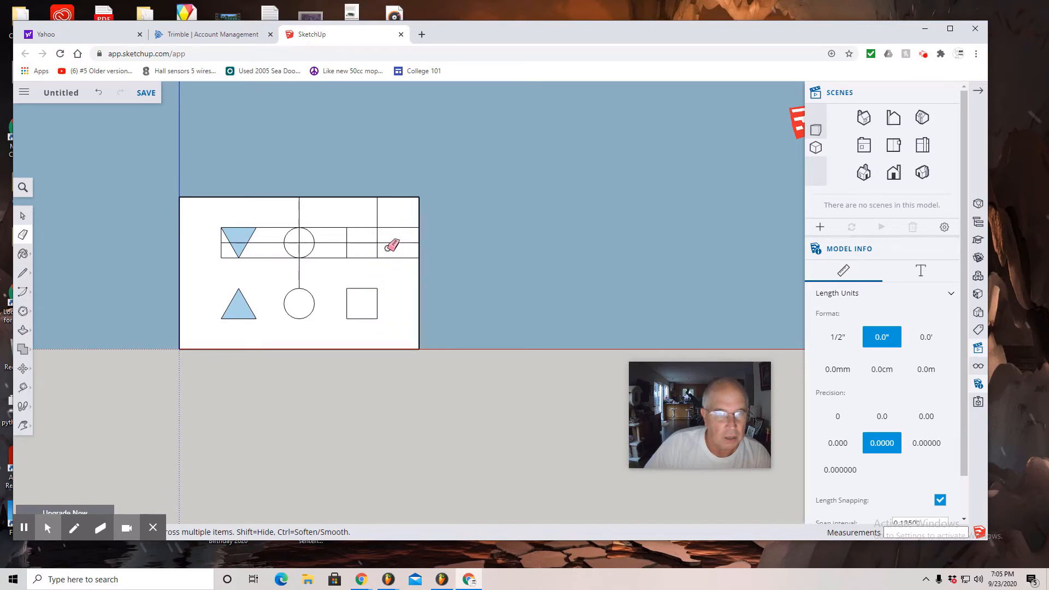
- Erase the three horizontal guides between the upper square and the panel's right edge, and the vertical guide above that square
click(395, 257)
click(398, 243)
click(398, 227)
click(377, 214)
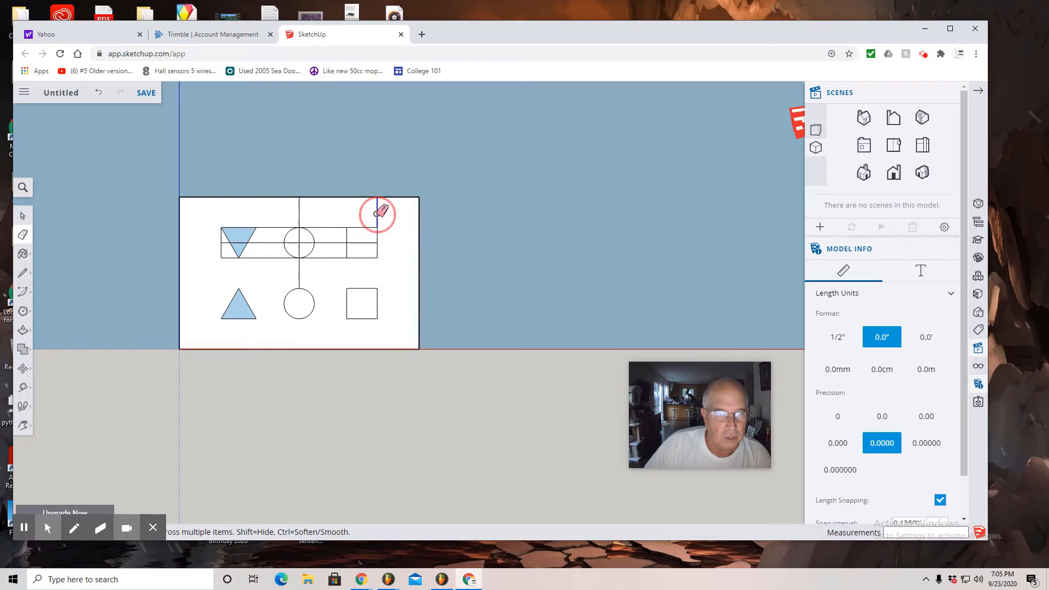
- Erase the guide lines inside the upper square, between it and the upper circle, and in the circle's right half
click(368, 242)
click(340, 243)
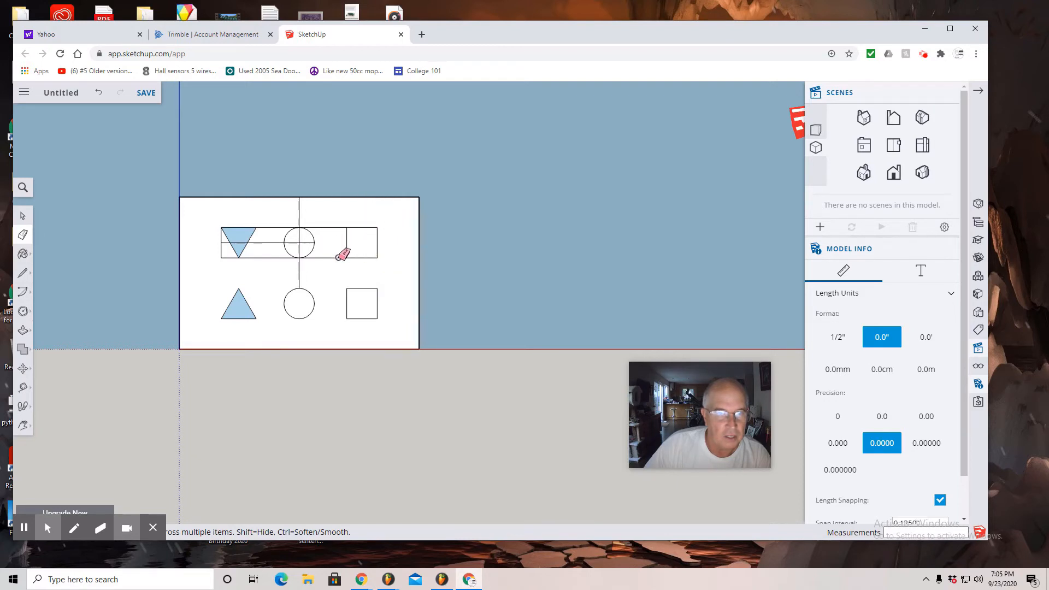
click(339, 258)
click(331, 227)
click(306, 243)
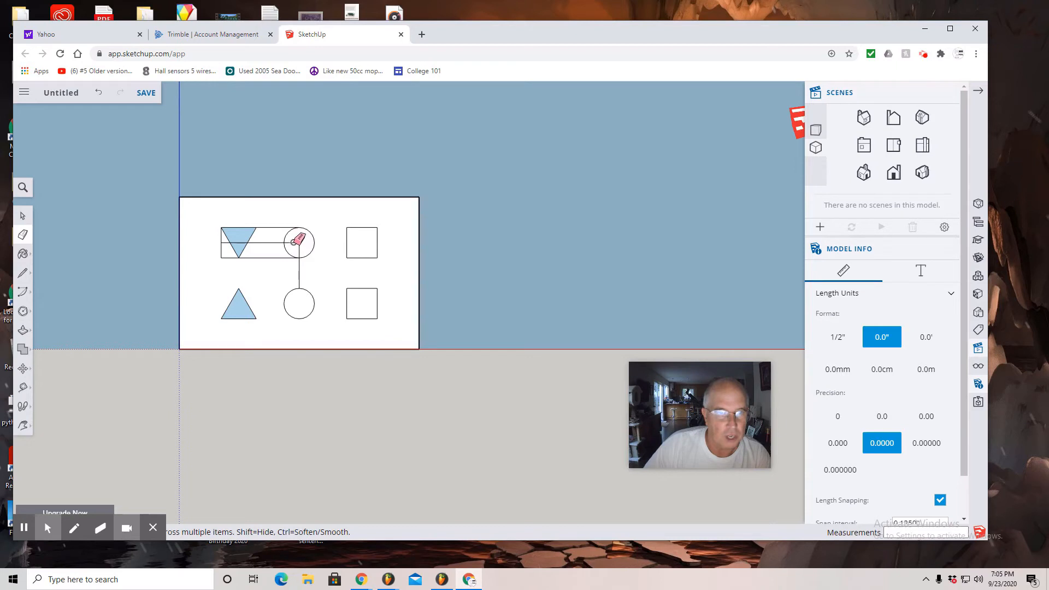
- Erase the remaining guide lines inside the upper circle and the horizontal ones between it and the inverted triangle
click(293, 242)
click(279, 256)
click(299, 250)
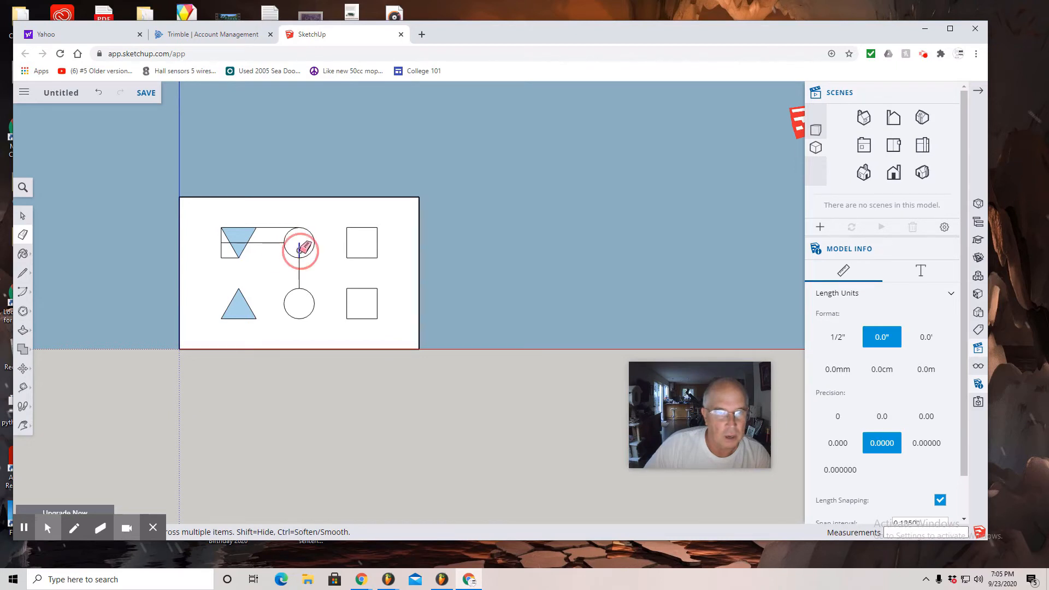
click(272, 241)
click(273, 227)
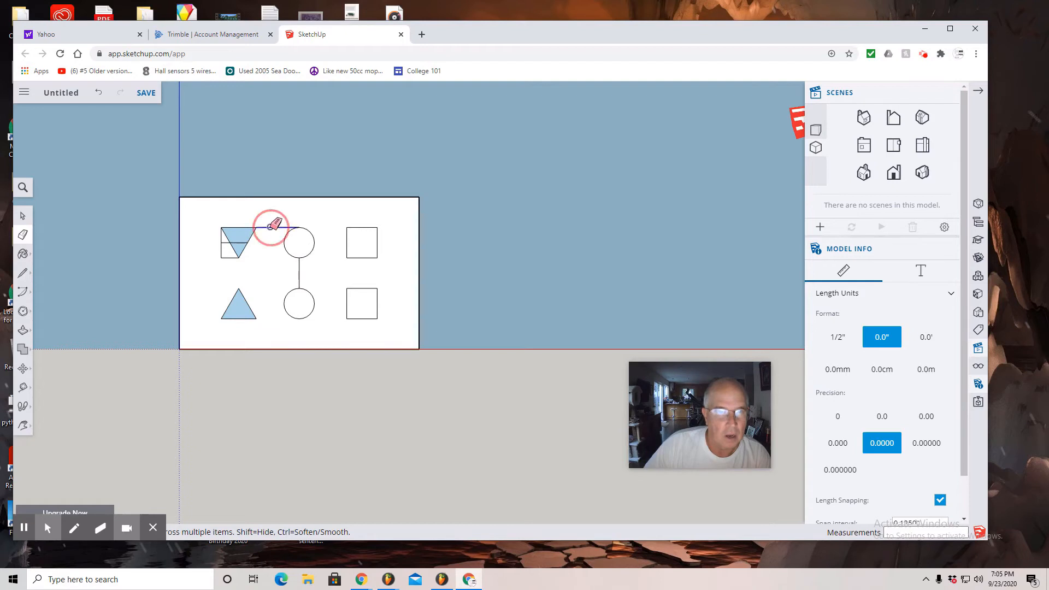
- Erase the guide lines through, beside and below the inverted triangle, and the vertical line joining the two circles
click(238, 243)
click(223, 242)
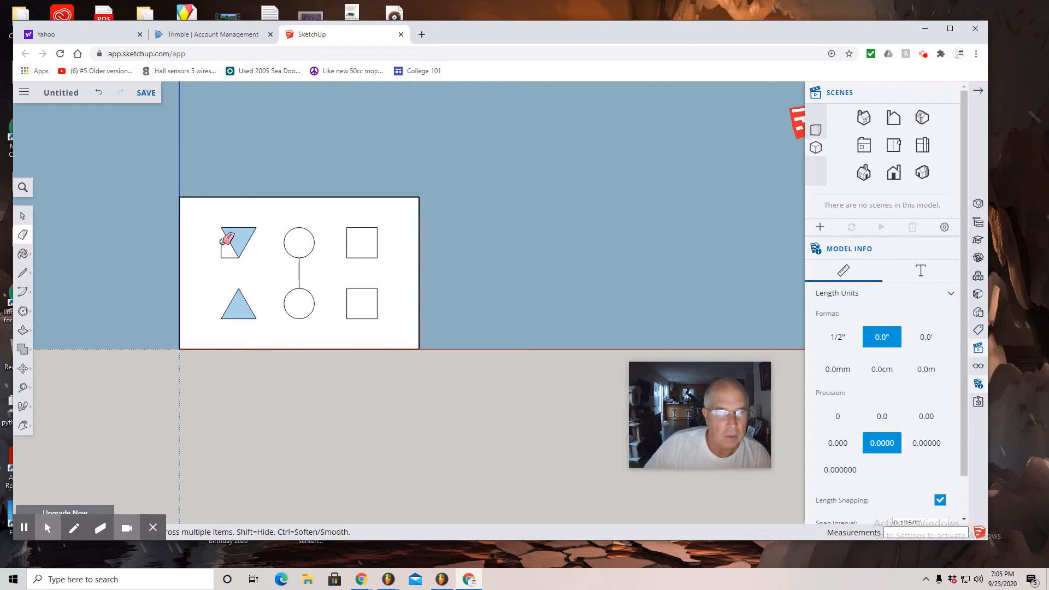
click(222, 248)
click(228, 258)
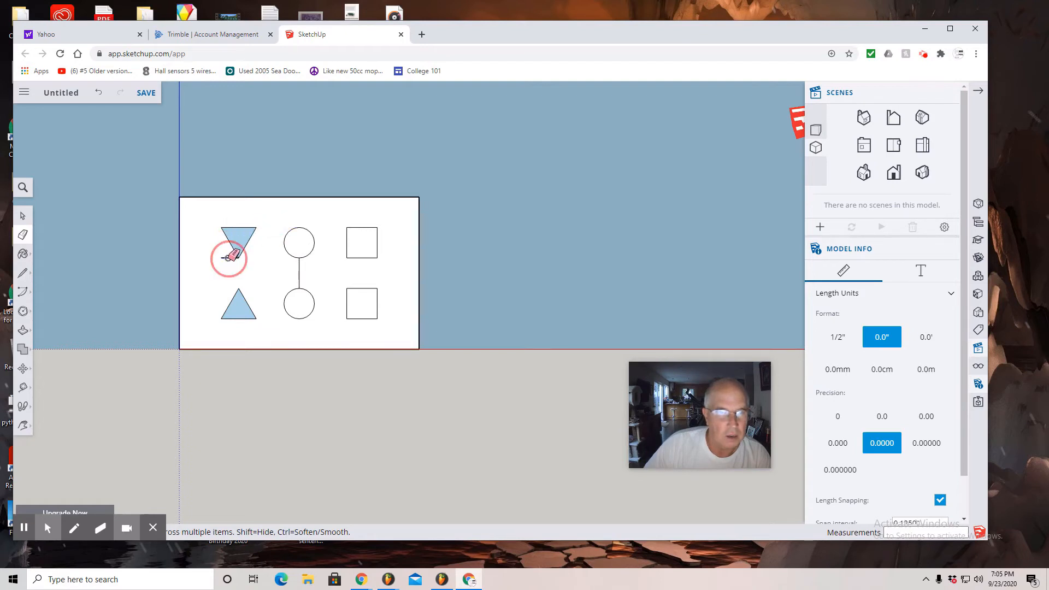
click(300, 273)
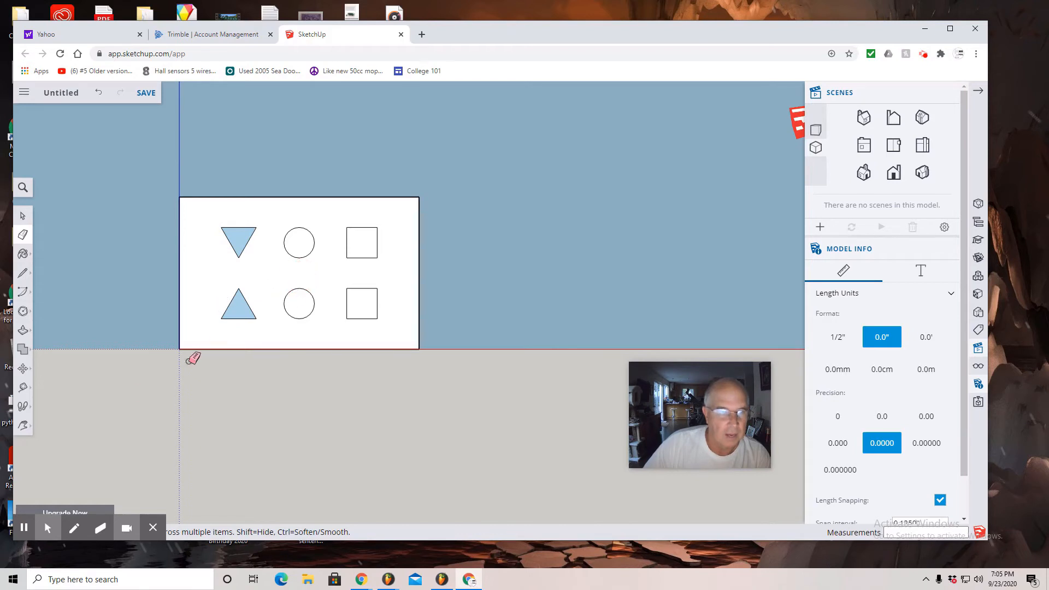
- Push the panel's front face with Push/Pull to give the panel a thickness of 0.75 inch
click(23, 427)
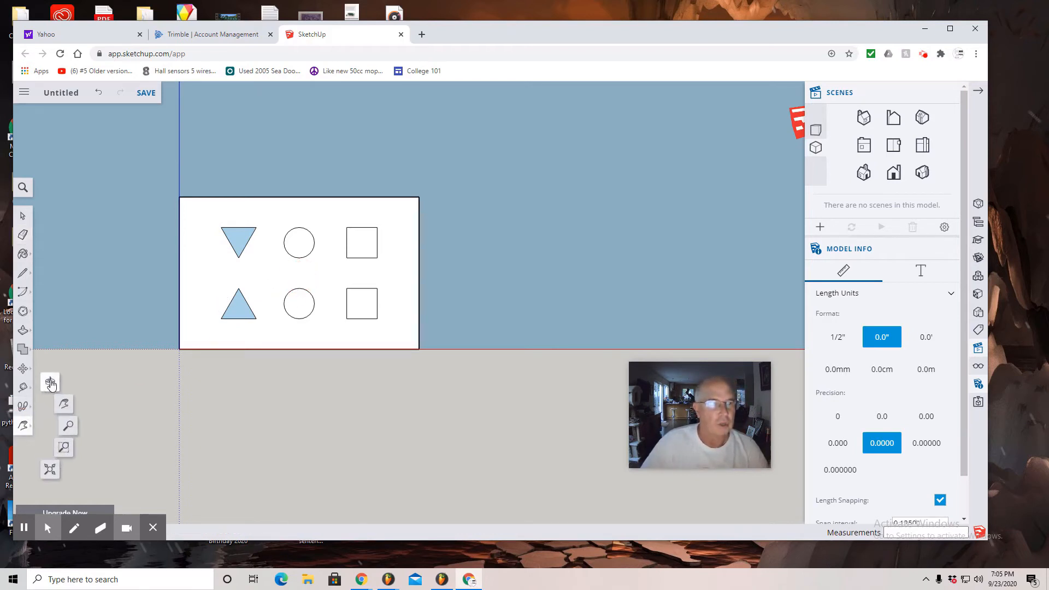
click(50, 382)
drag(349, 391, 227, 450)
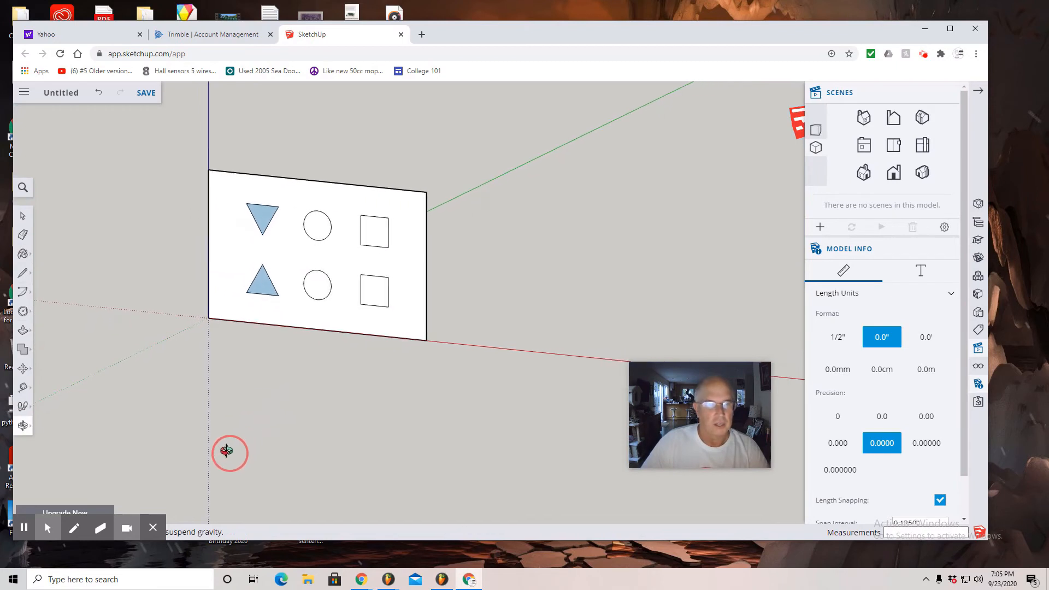
click(22, 331)
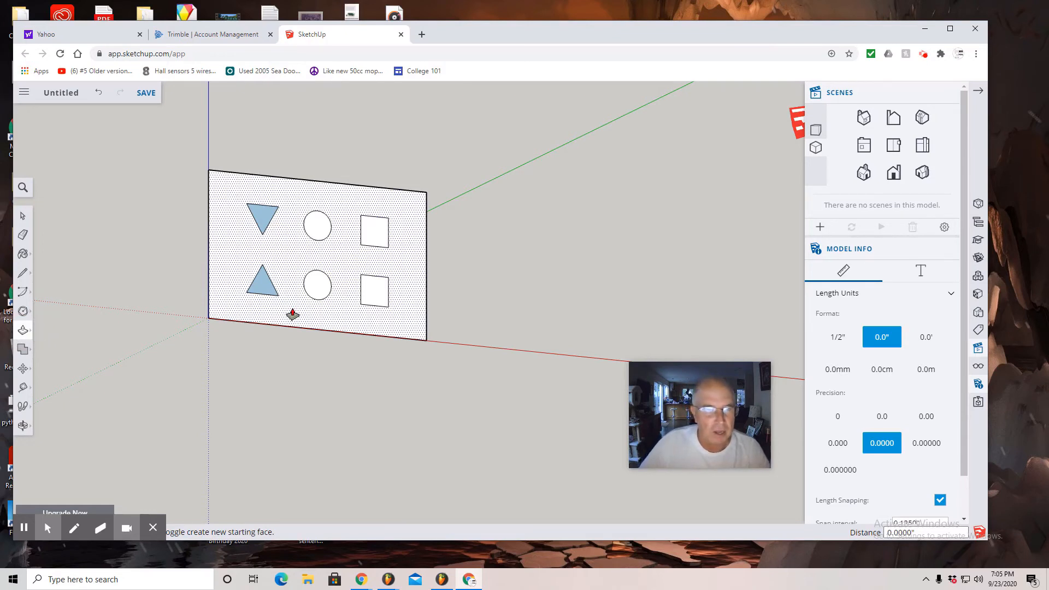
drag(293, 314, 304, 308)
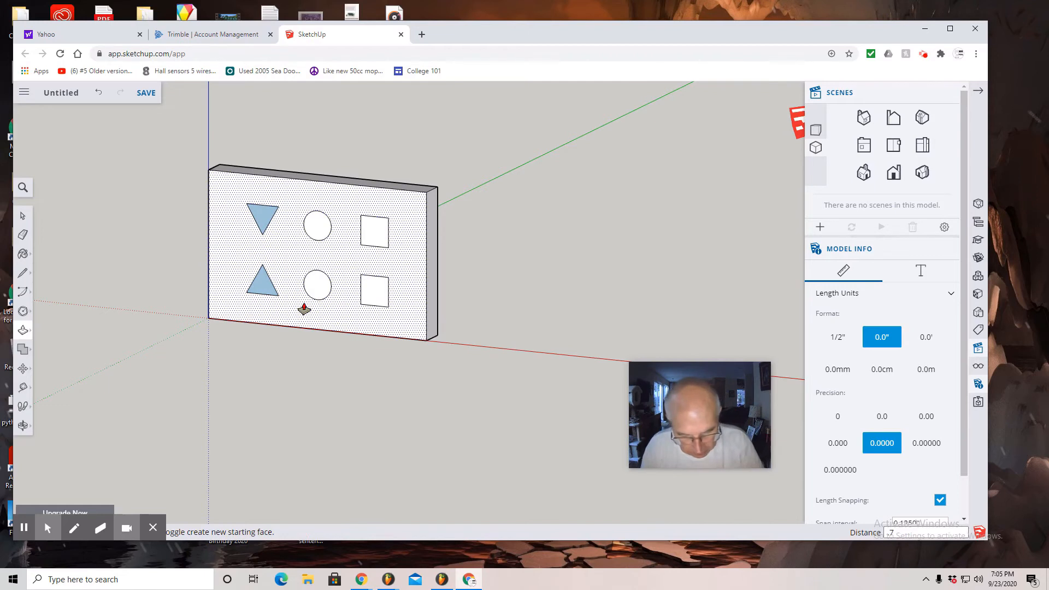
key(Return)
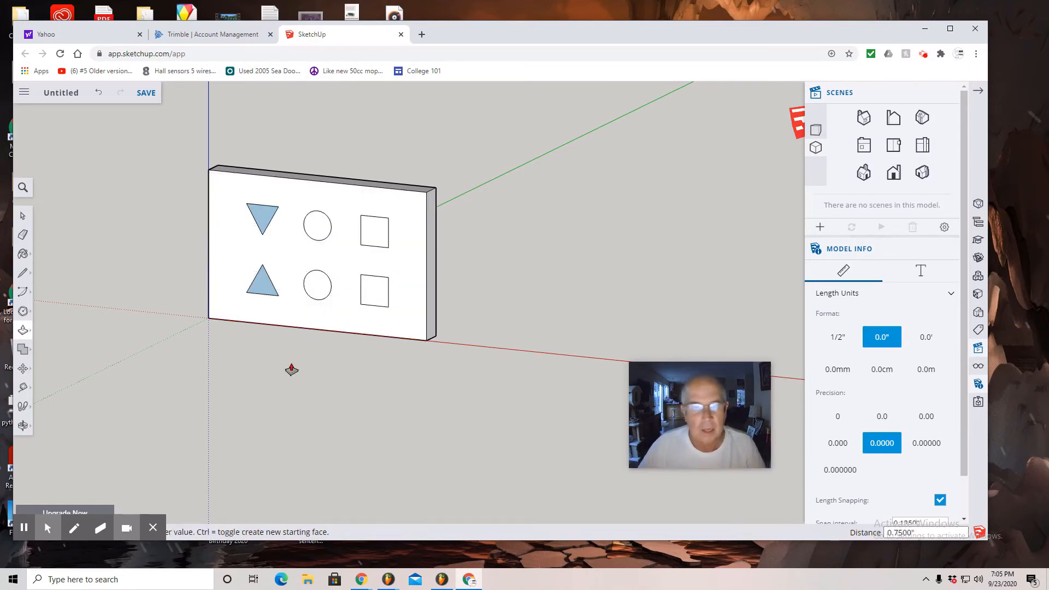
- Push both triangle faces 0.75 inch into the panel
click(263, 215)
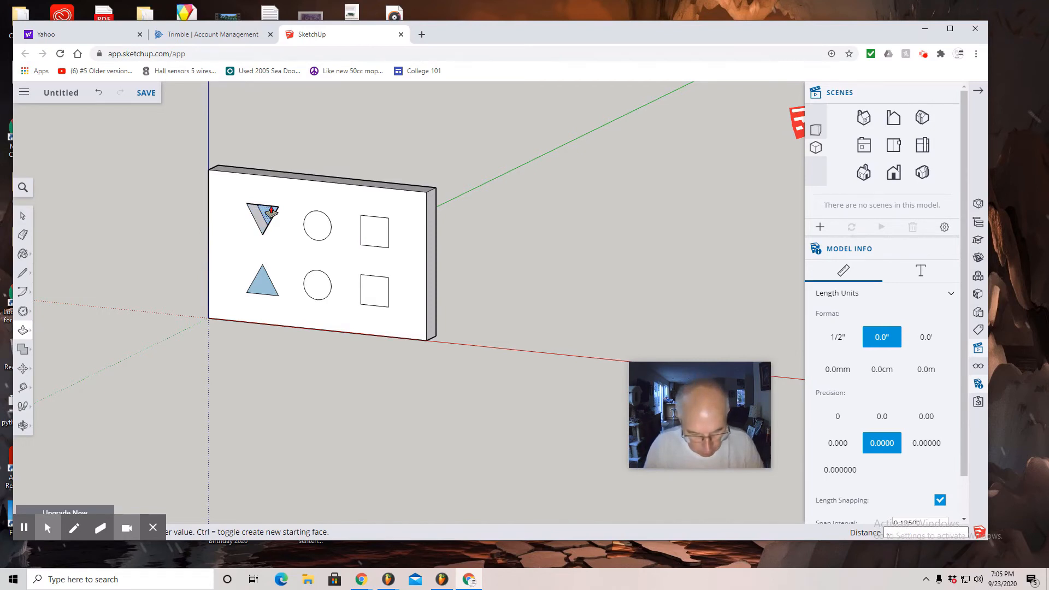
key(Return)
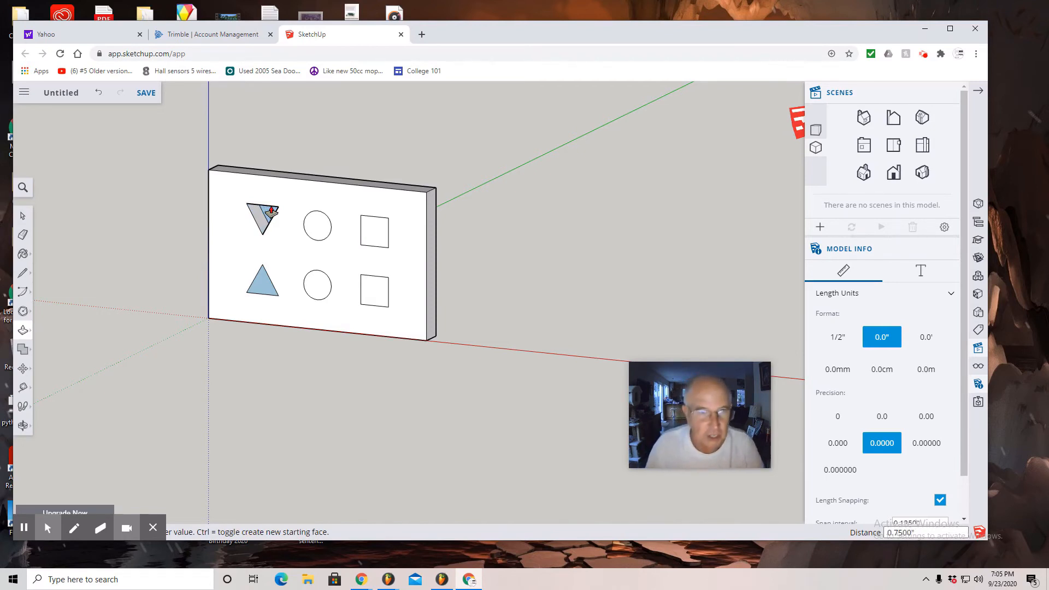
click(261, 279)
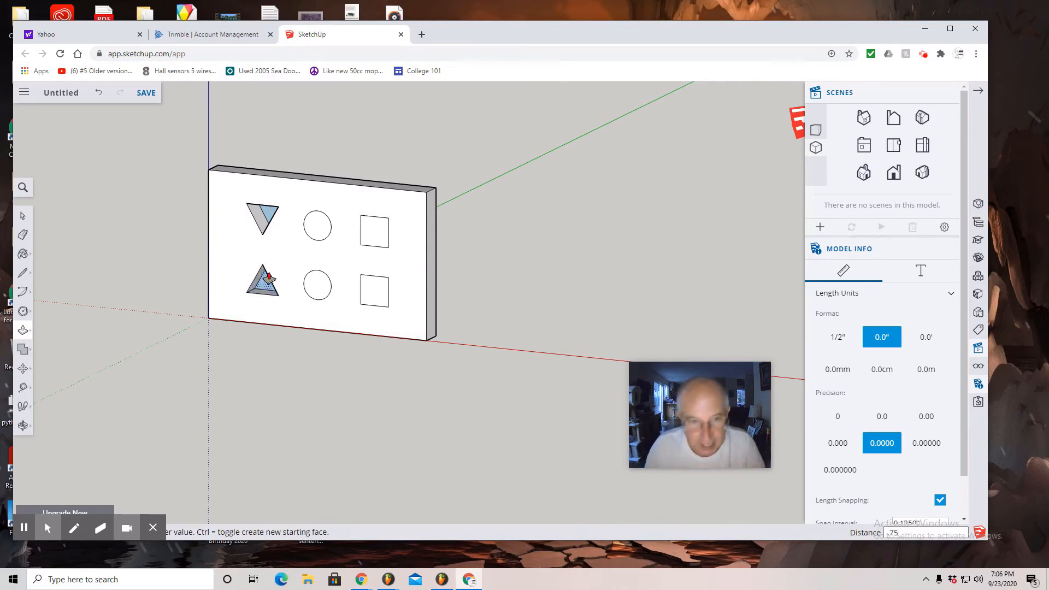
key(Return)
- Push the upper and lower circle faces 0.75 inch into the panel
click(319, 227)
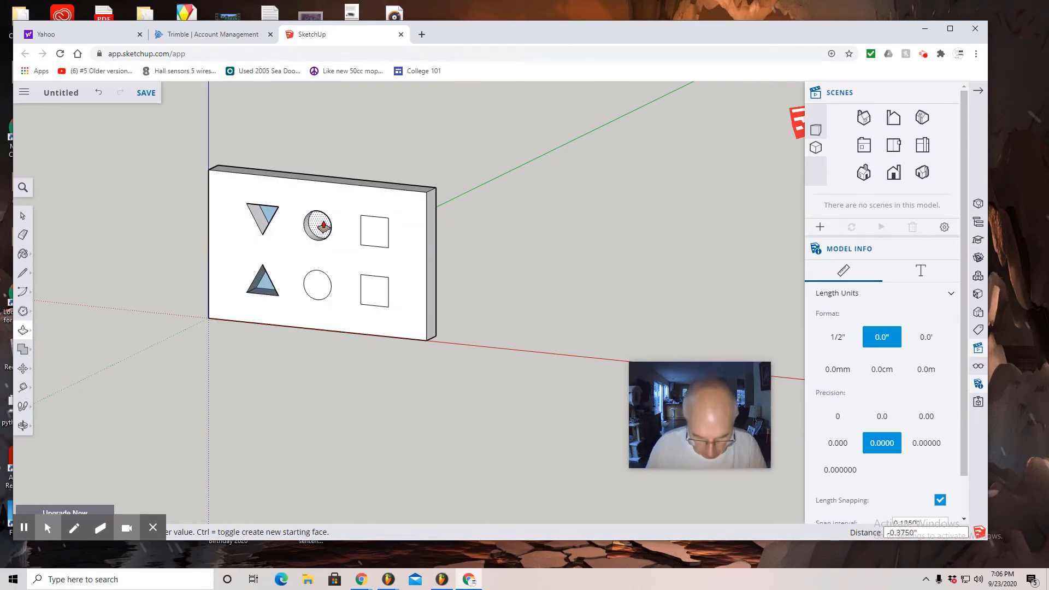
key(Return)
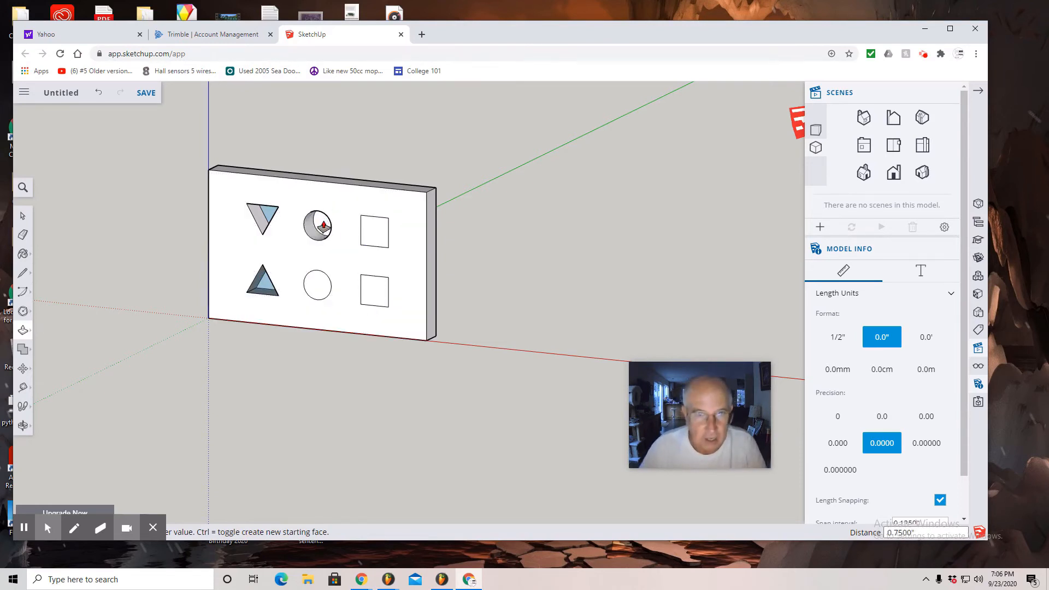
click(316, 285)
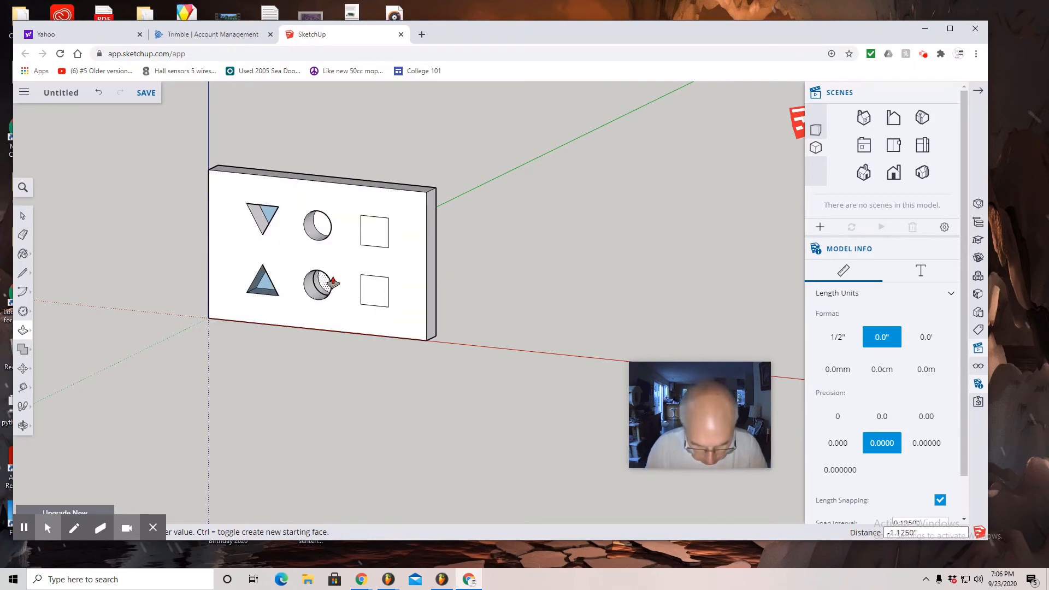
text(.75)
key(Return)
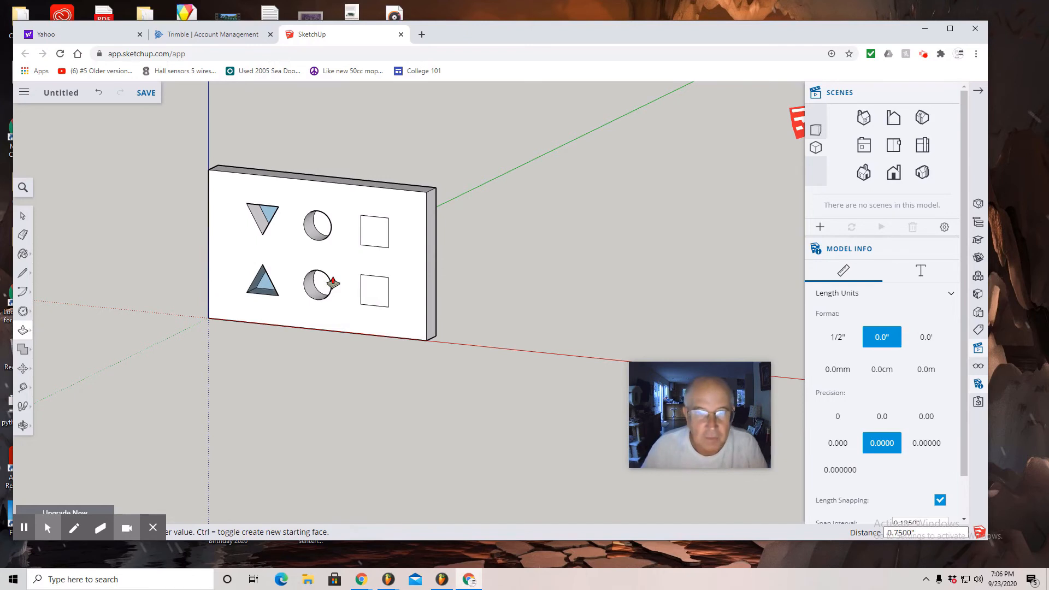
- Push the lower and upper square faces 0.75 inch into the panel
click(377, 295)
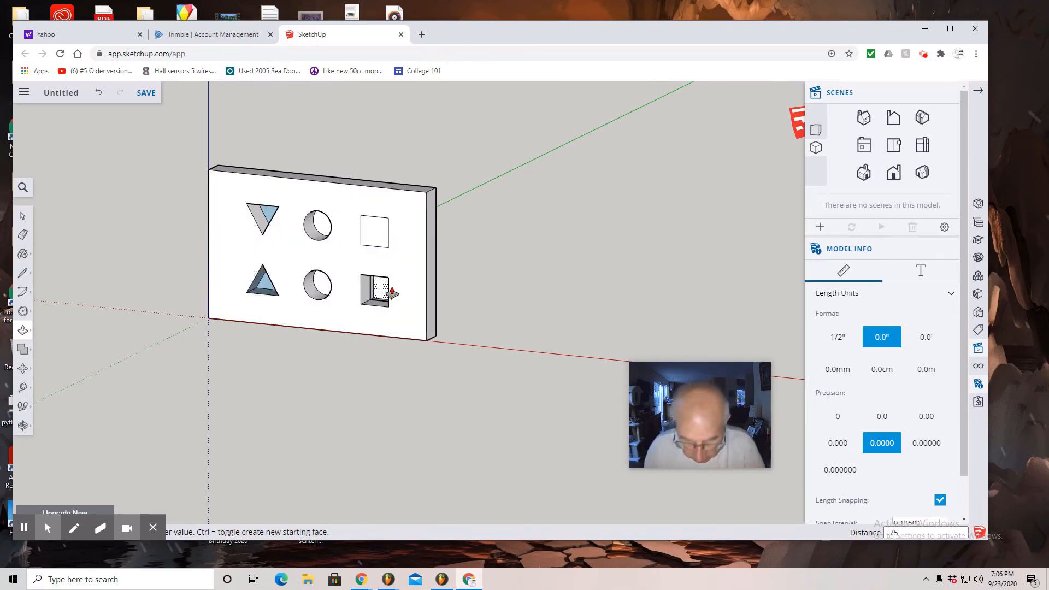
key(Return)
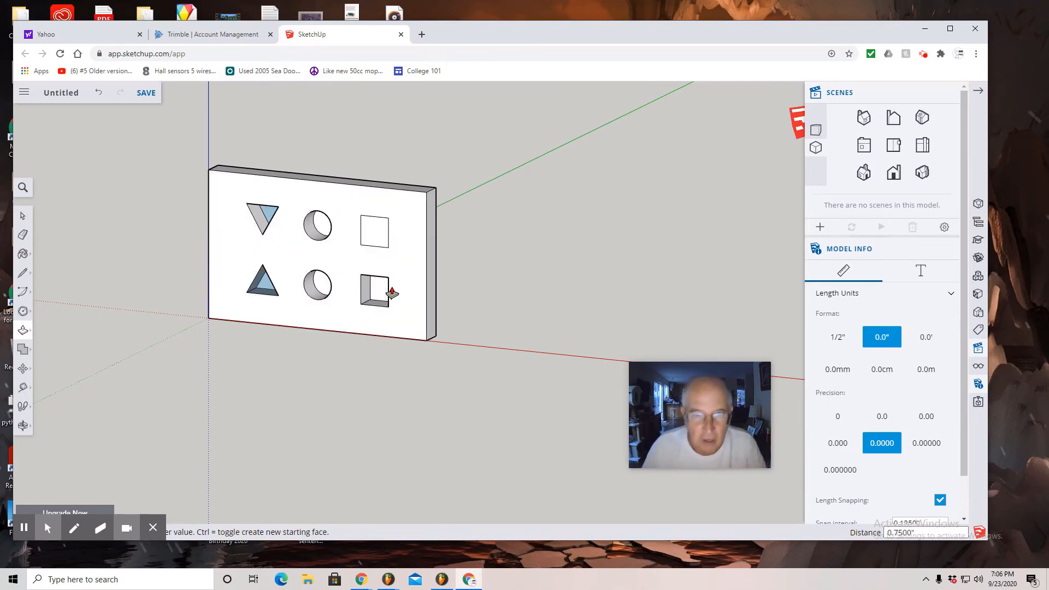
click(375, 234)
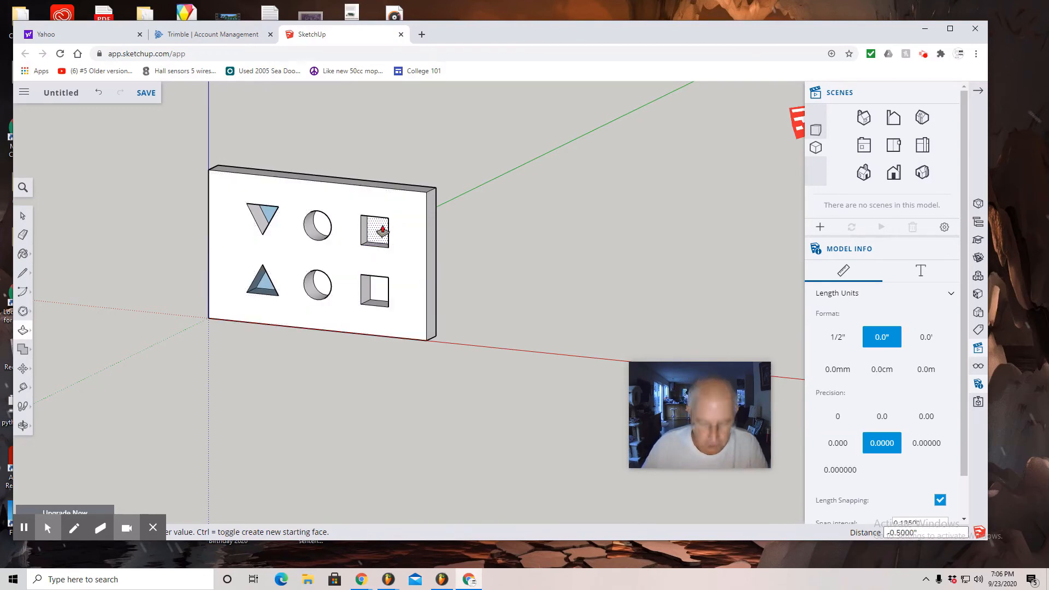
text(.75)
key(Return)
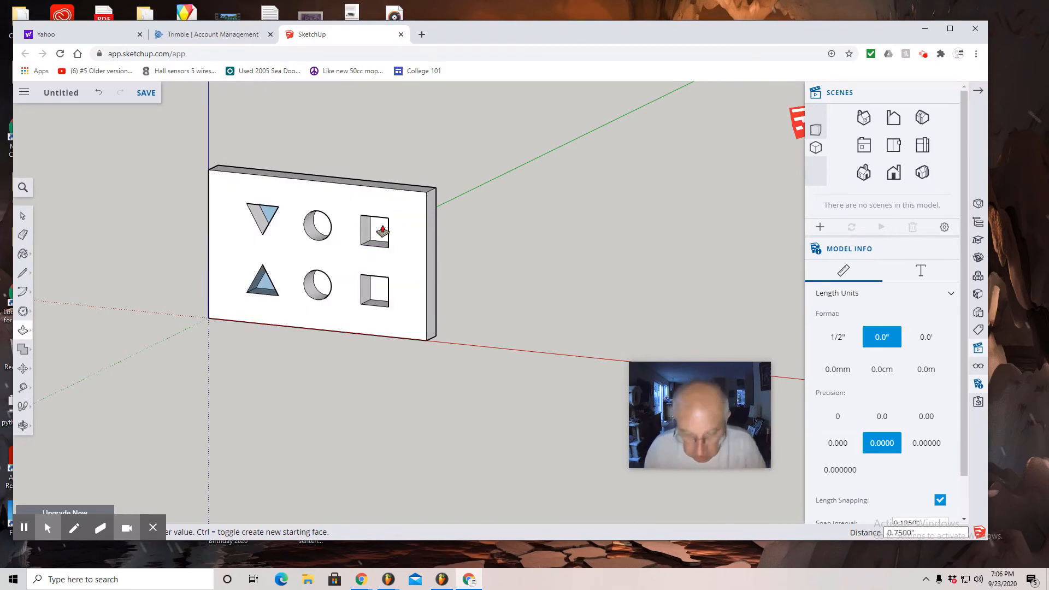
- Delete the two square faces on the back of the panel to open the square holes
click(22, 425)
click(50, 383)
drag(618, 286, 27, 235)
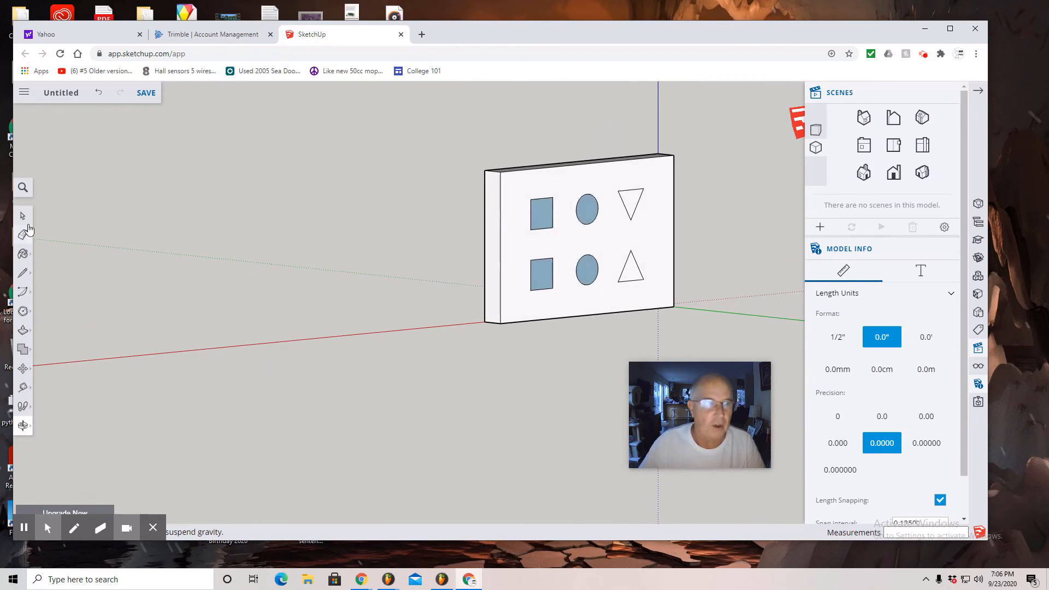
click(24, 216)
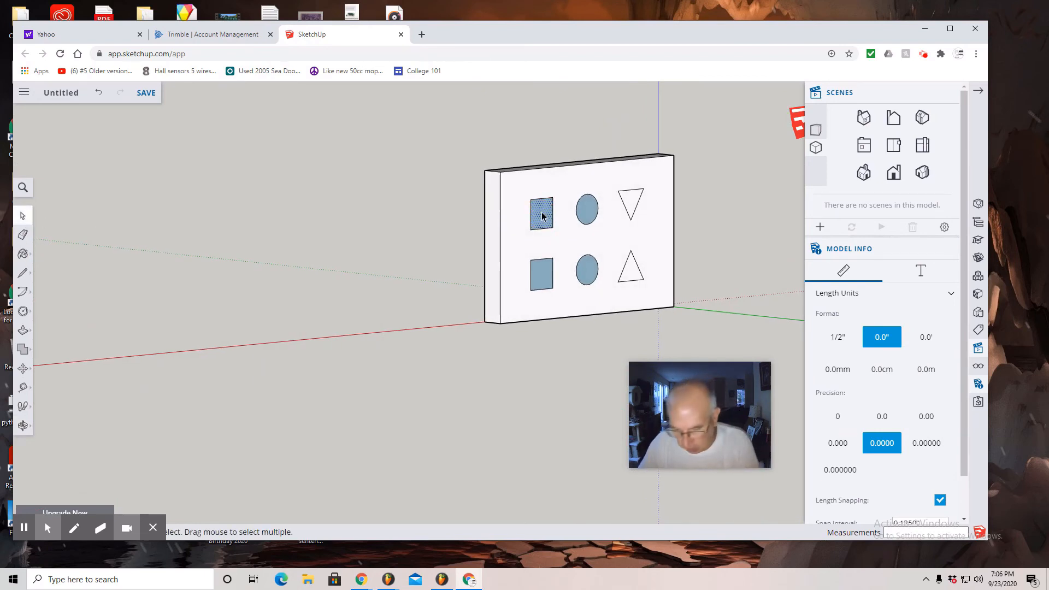
key(Delete)
click(539, 278)
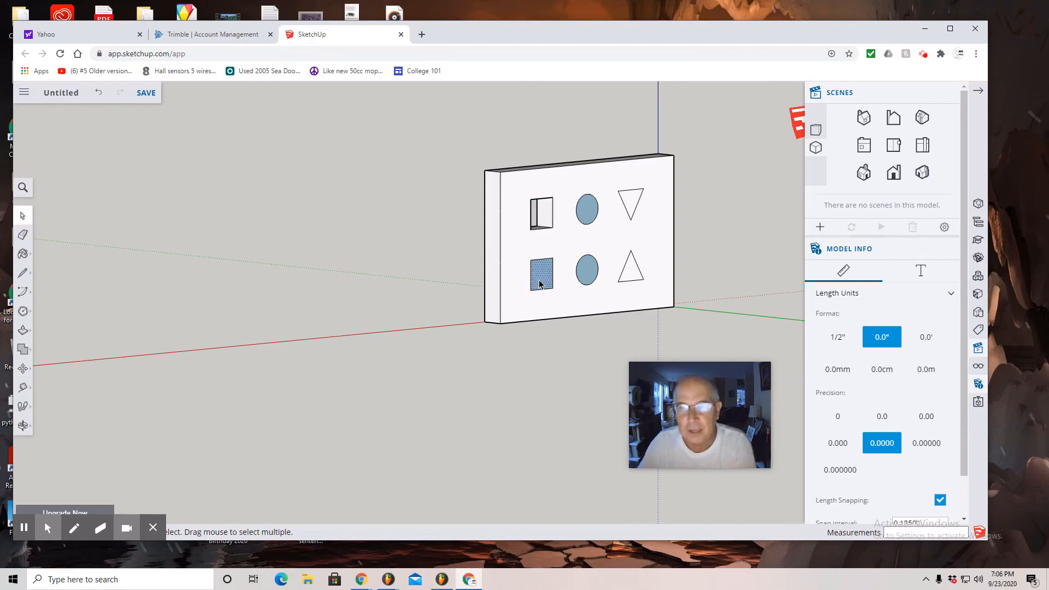
key(Delete)
- Delete the two circle faces and two triangle faces on the panel's back to open those holes
click(583, 208)
key(Delete)
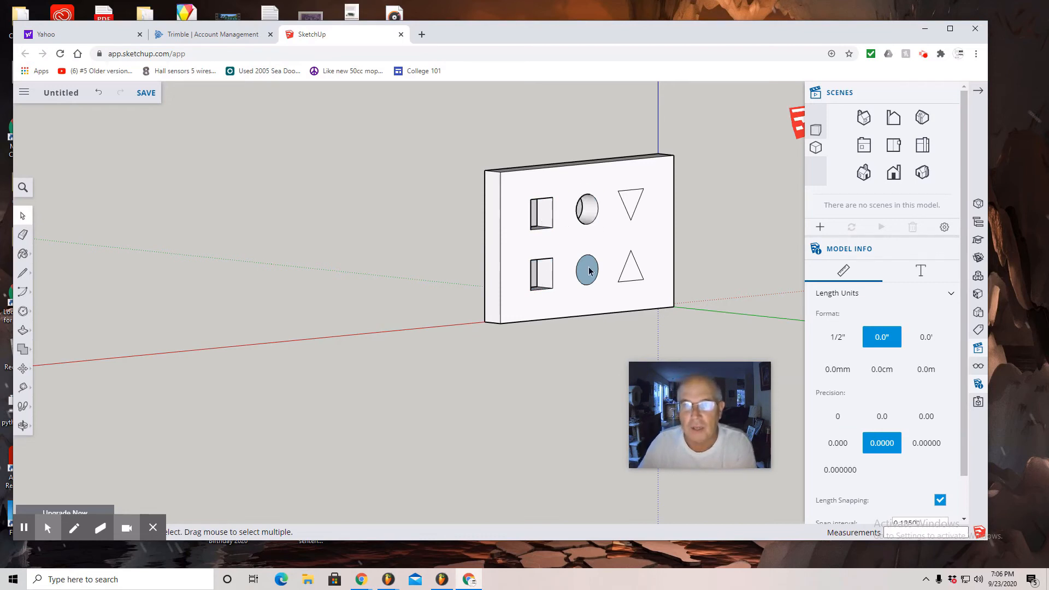
click(586, 270)
key(Delete)
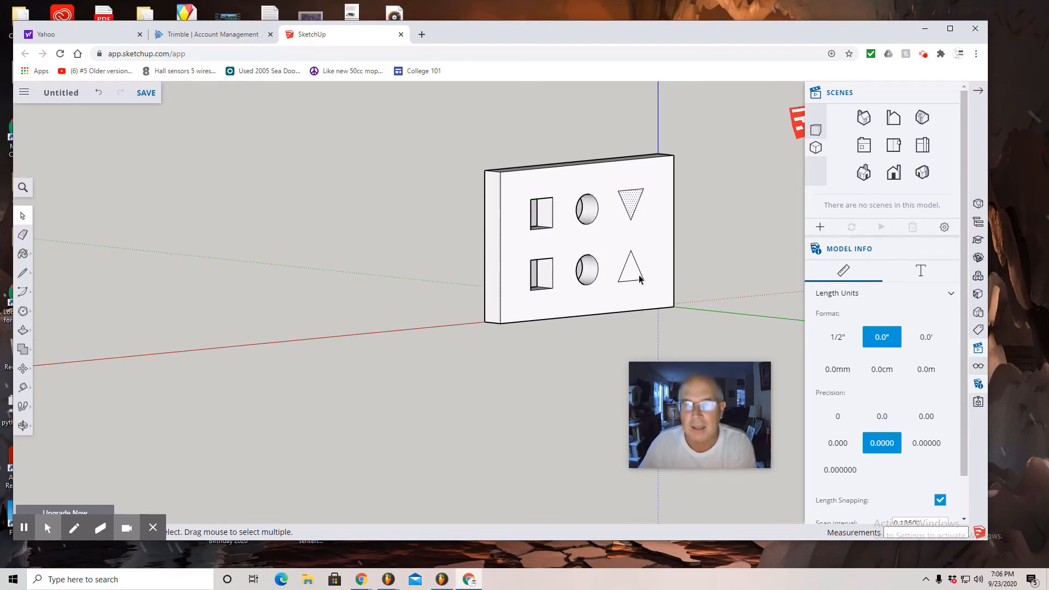
key(Delete)
click(634, 281)
key(Delete)
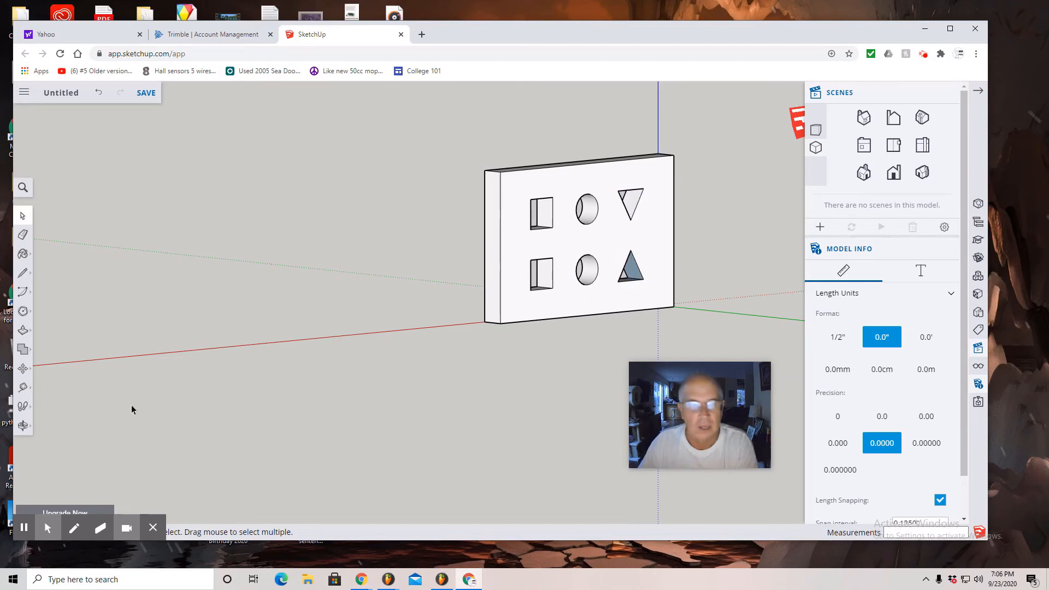
- Paint the panel's front face and adjoining short side face with the plain dark brown material from the Wood collection
click(23, 425)
click(51, 379)
drag(149, 405, 555, 400)
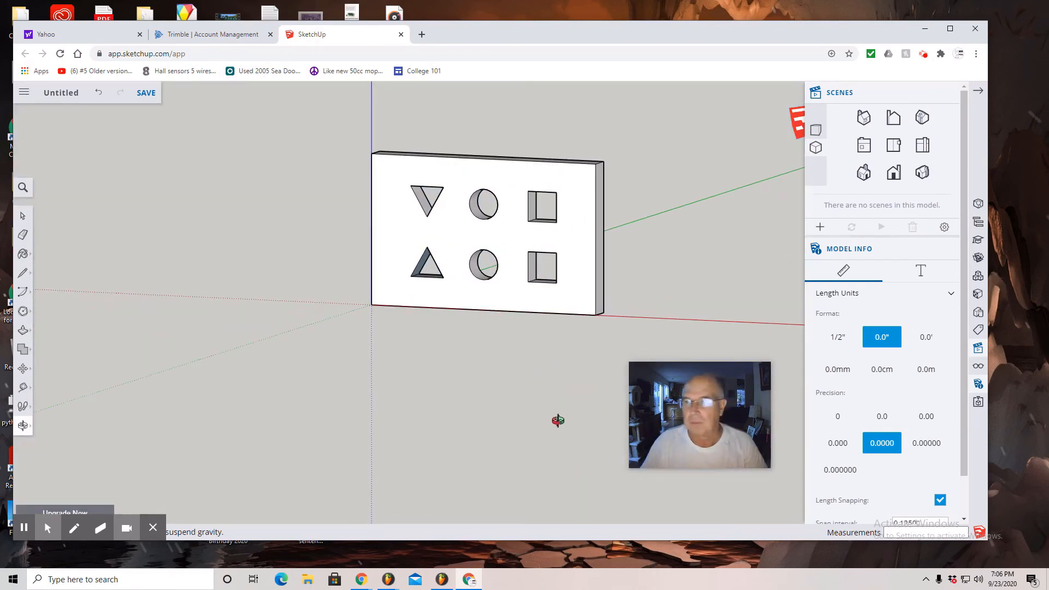
click(978, 297)
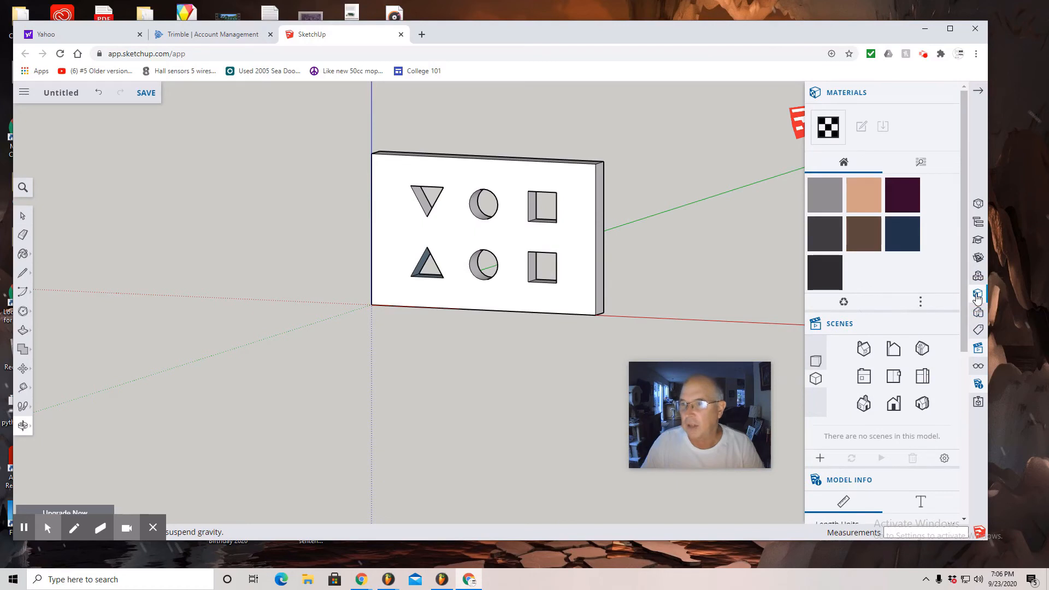
click(922, 163)
scroll(862, 348, down, 5)
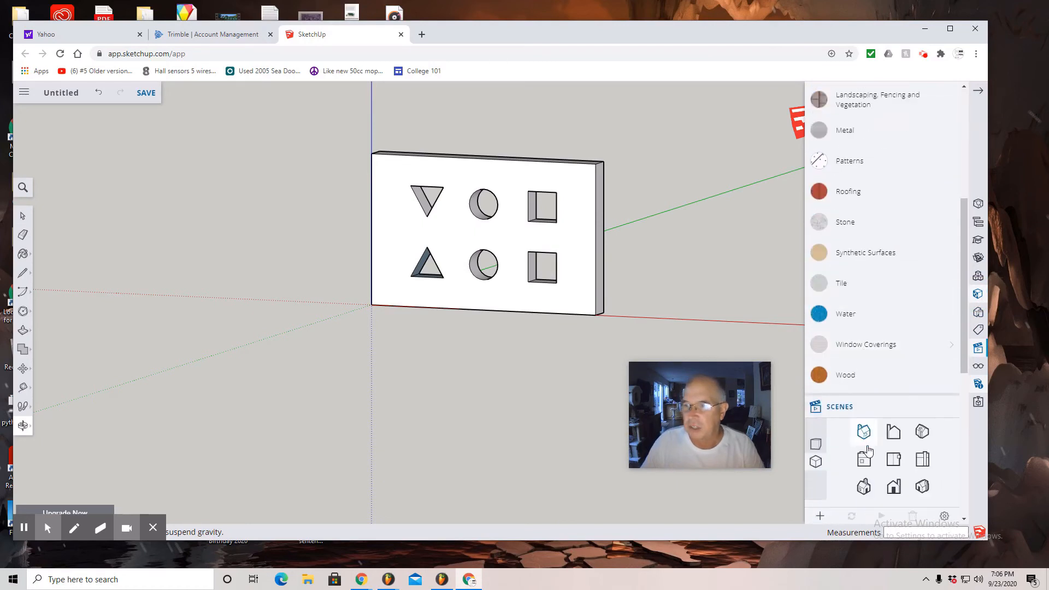
click(844, 375)
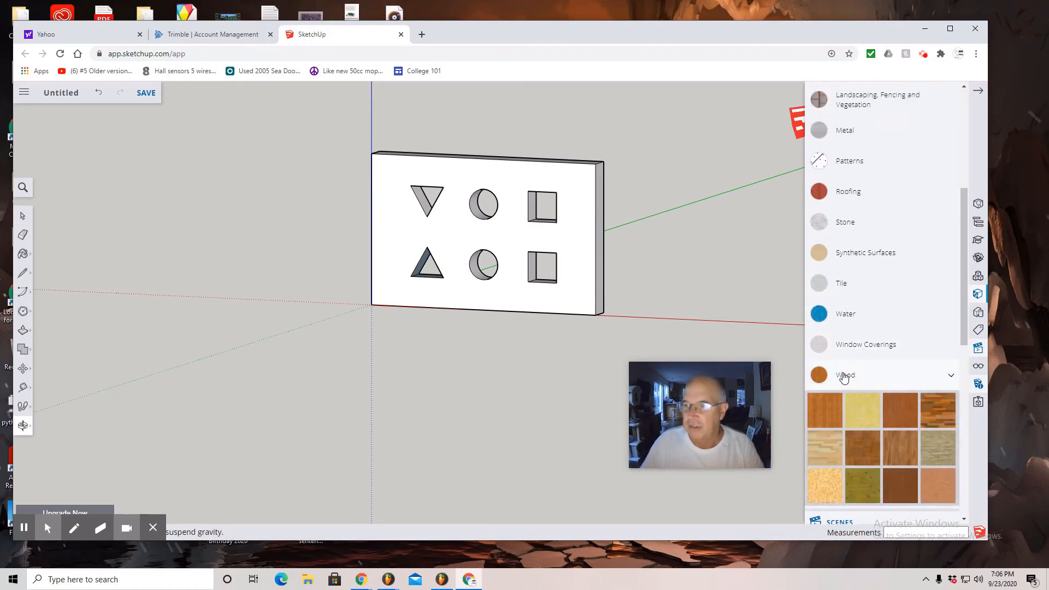
click(906, 496)
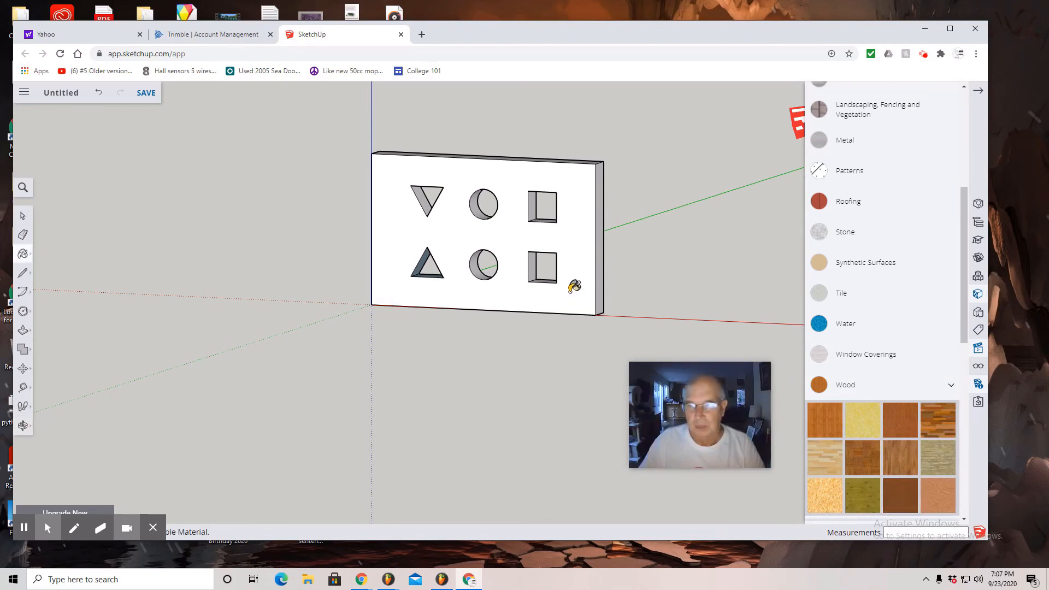
click(905, 497)
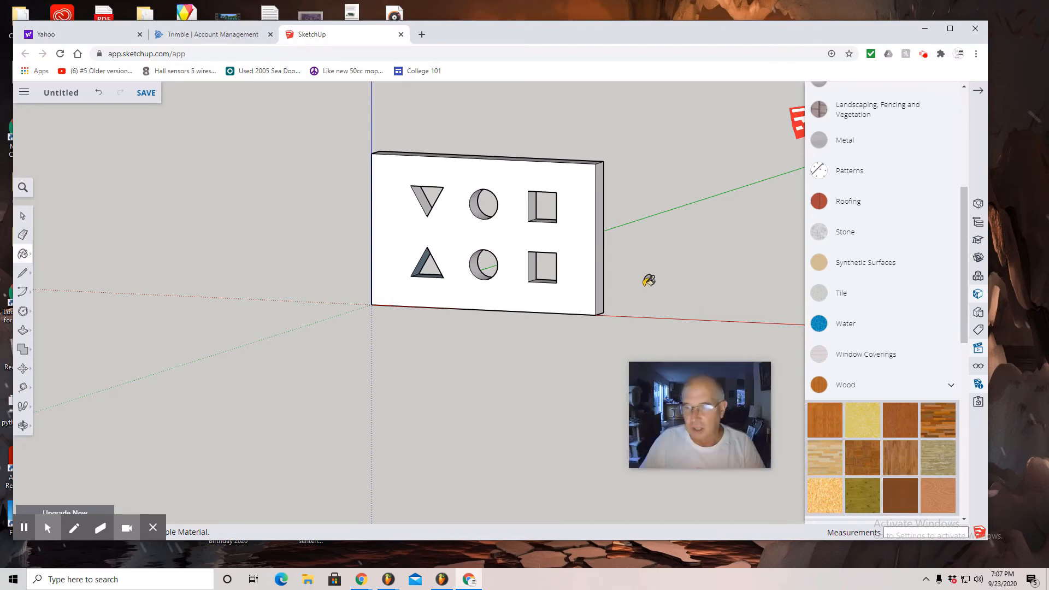
click(579, 266)
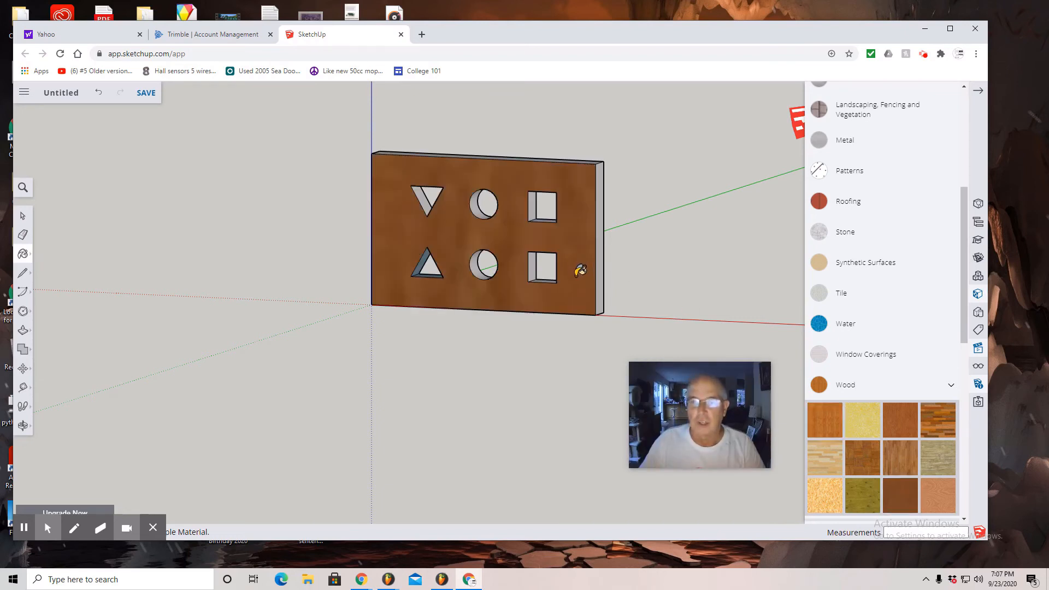
click(600, 280)
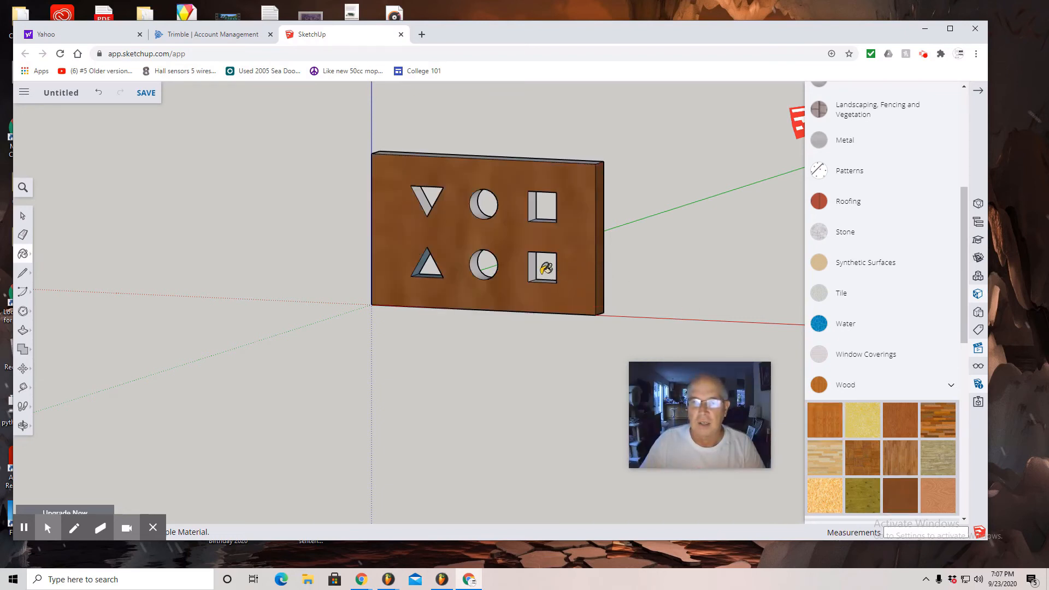
- Paint one side wall inside each square and triangle hole and the inner surface of both circle holes with the dark brown wood
click(531, 267)
click(533, 210)
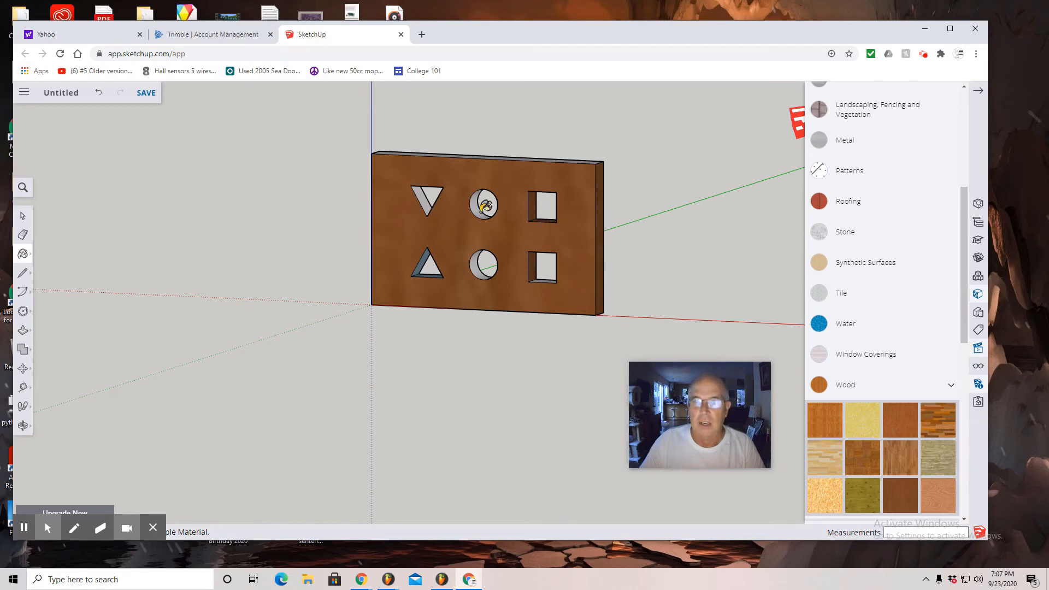
click(477, 262)
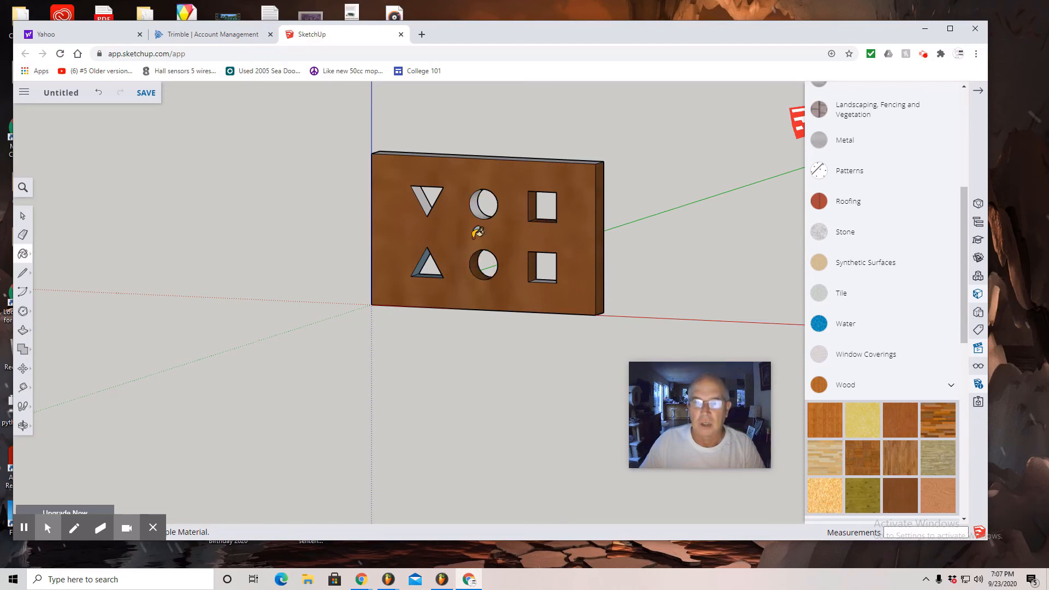
click(476, 202)
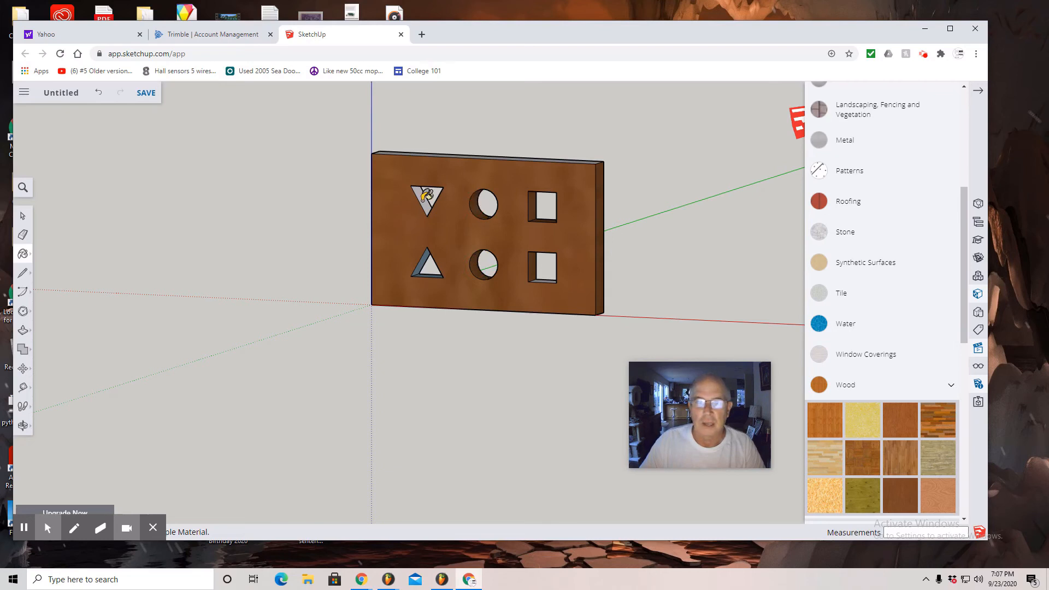
click(424, 197)
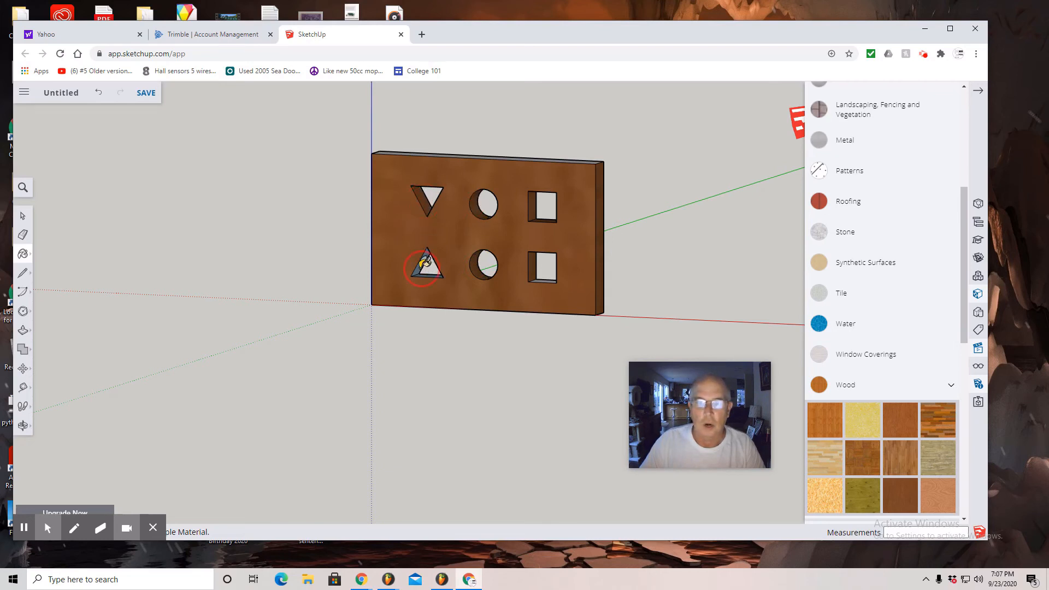
click(422, 269)
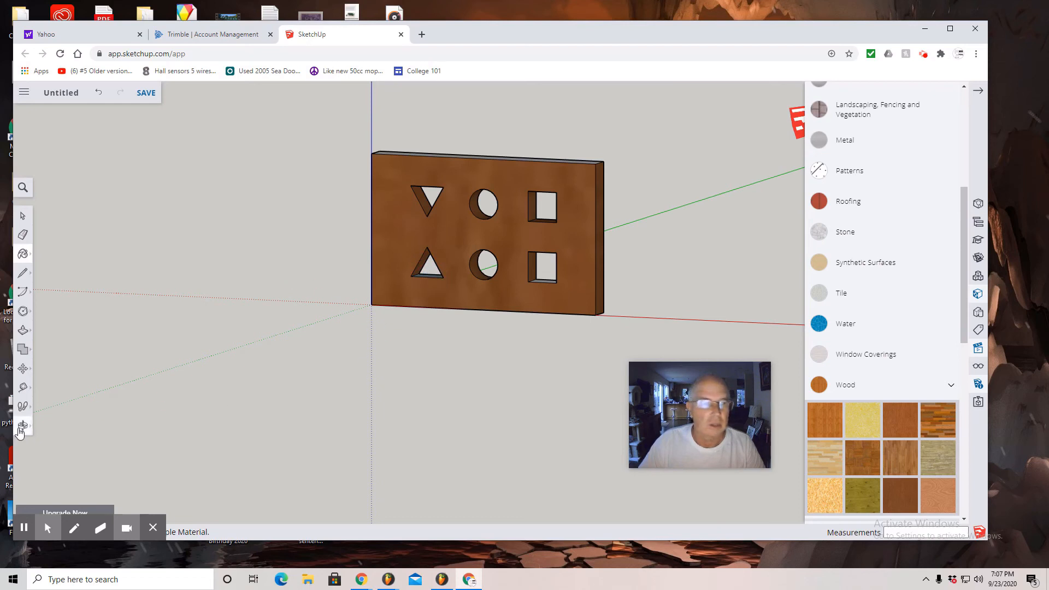
- Paint the bottom inner faces of the lower triangle and lower square holes and the panel's top edge with the dark brown wood
click(21, 429)
click(52, 377)
drag(457, 352, 390, 442)
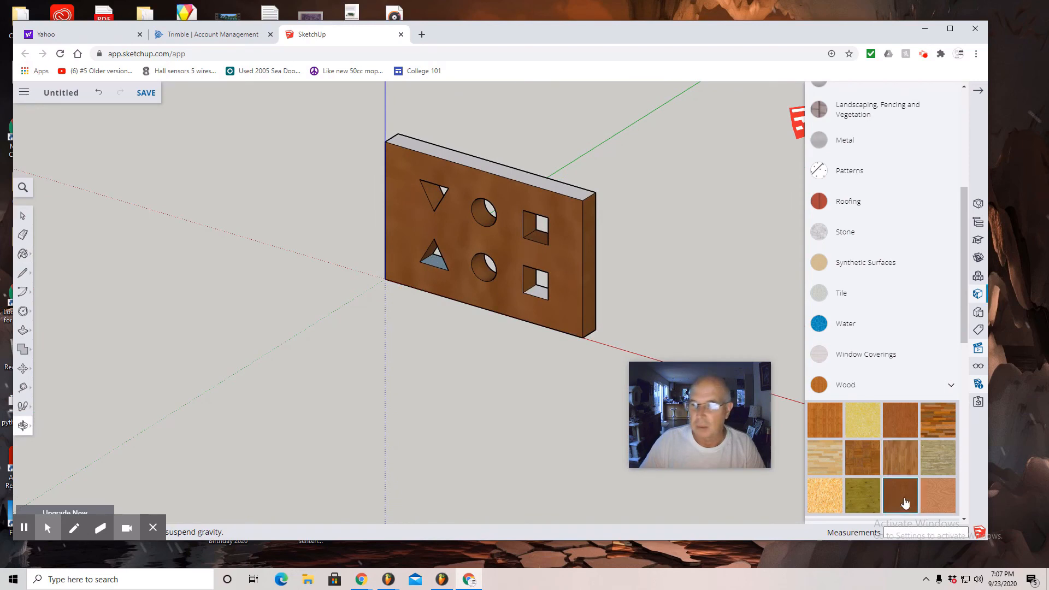
click(902, 497)
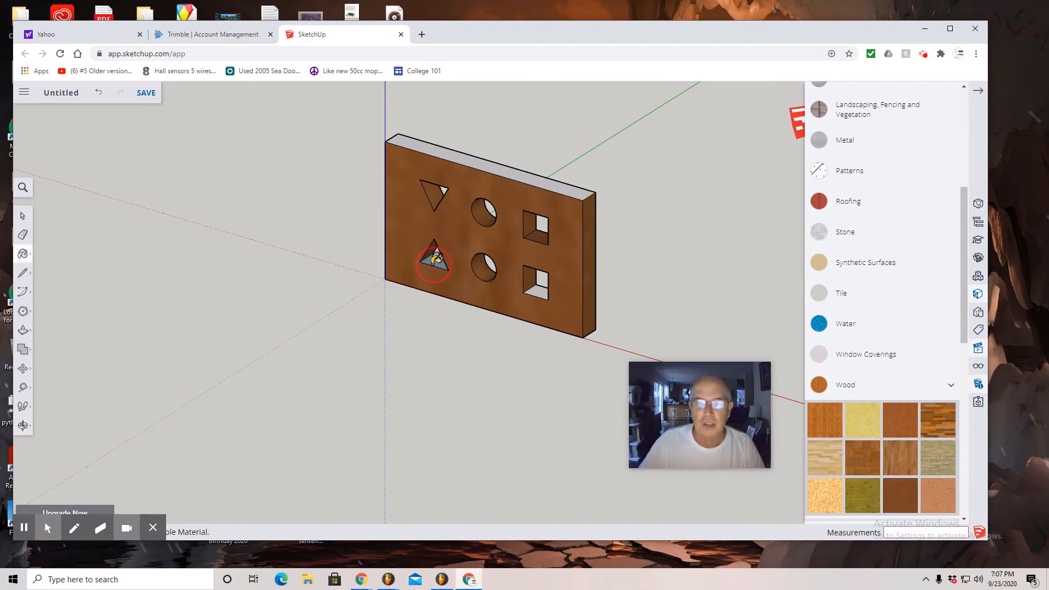
click(436, 259)
click(537, 290)
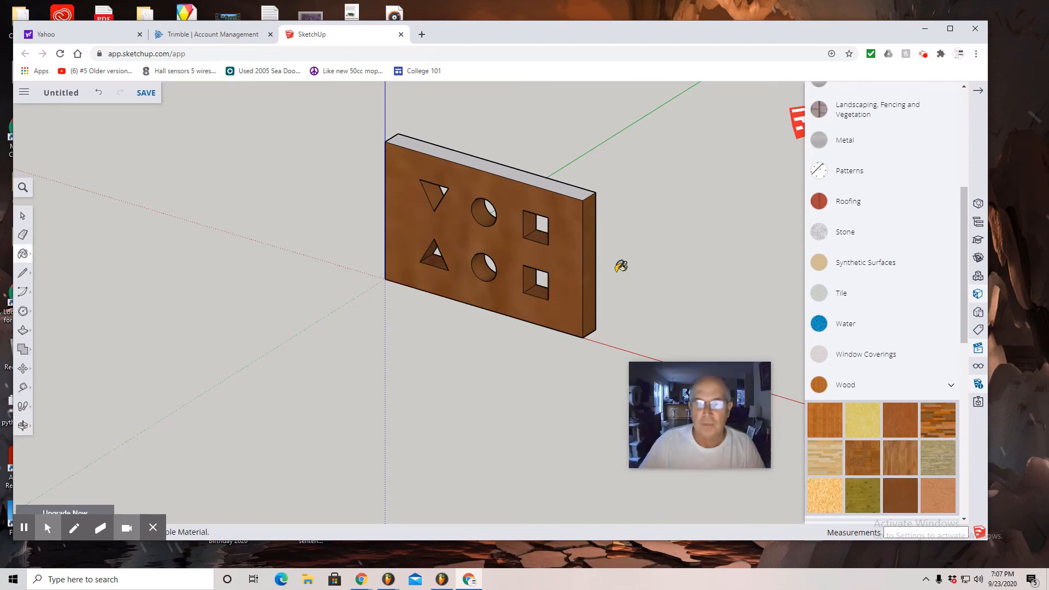
click(579, 191)
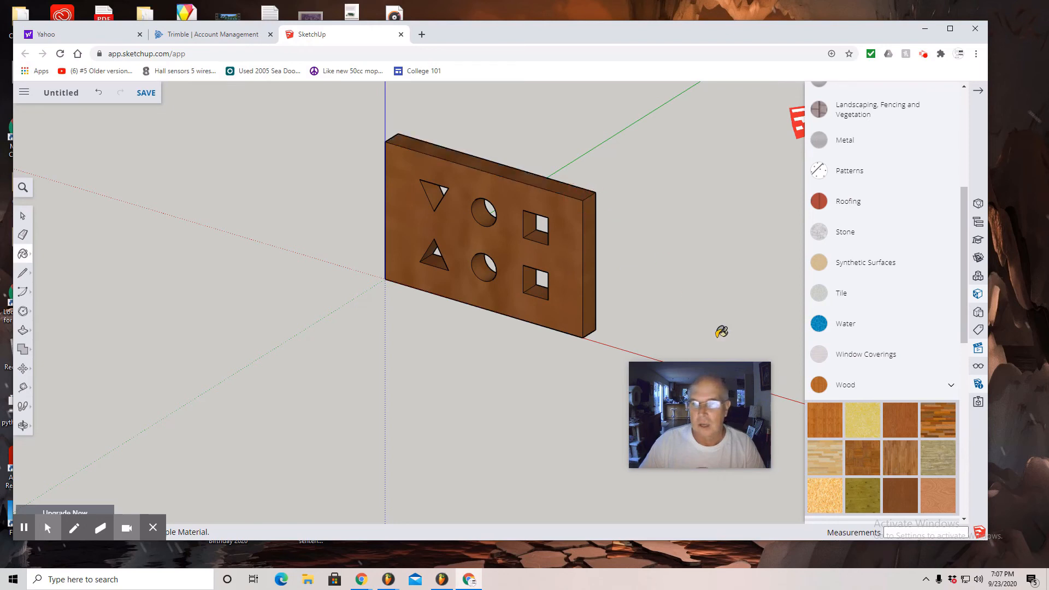
- Paint the panel's bottom edge and the top inner faces of both square holes with the dark brown wood
click(21, 430)
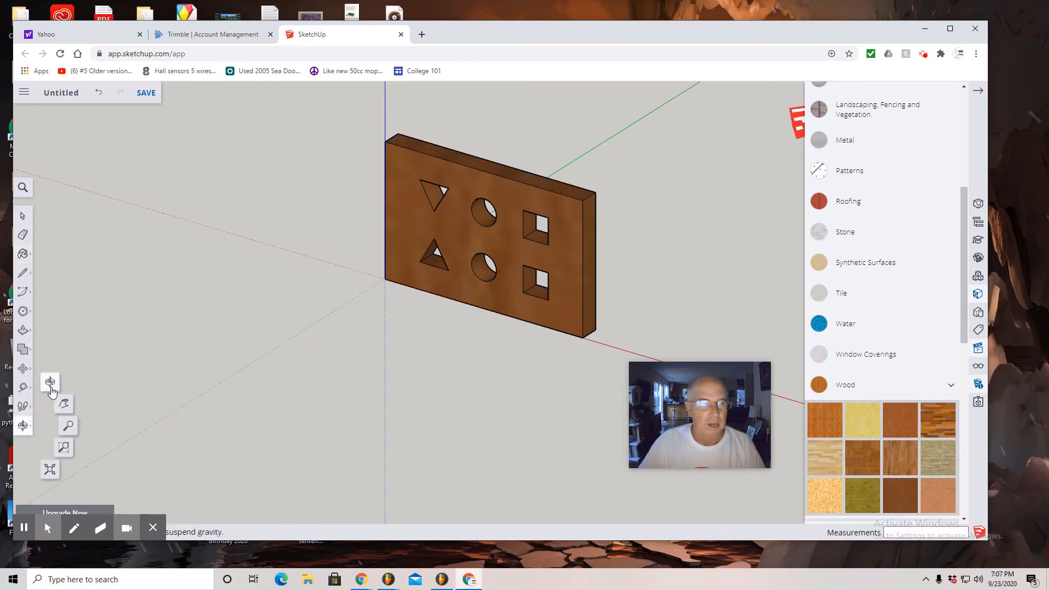
click(52, 388)
drag(497, 387, 431, 96)
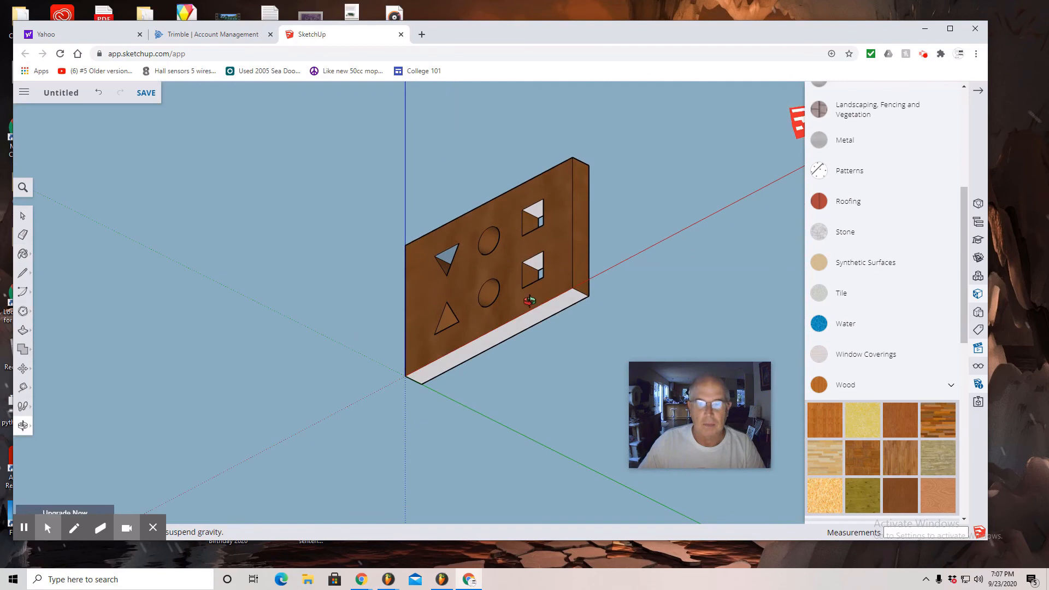
key(b)
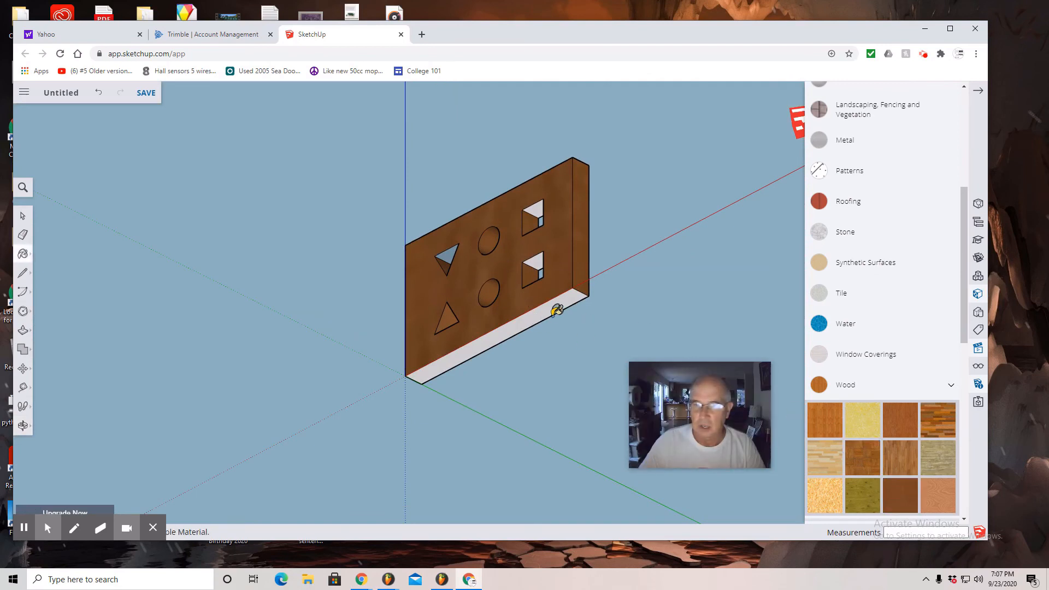
click(553, 316)
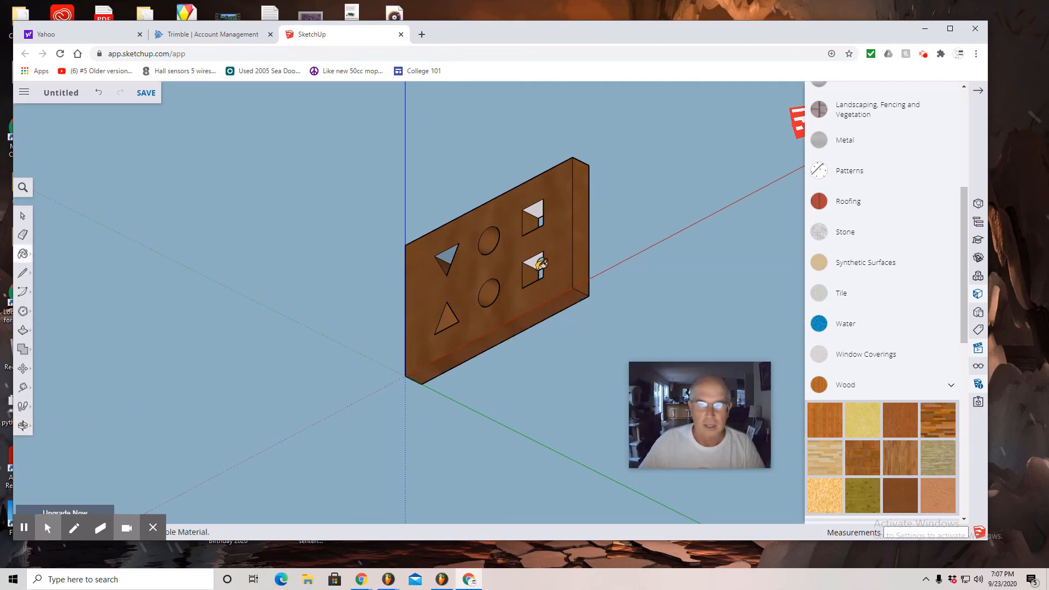
click(537, 263)
click(538, 208)
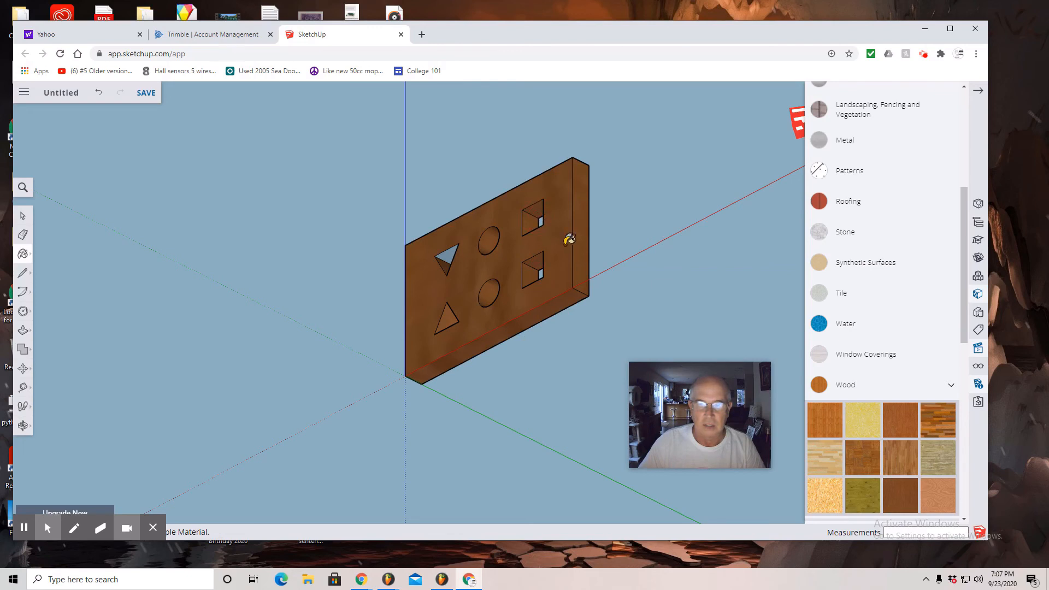
- Paint the panel's back face and the top inner face of the upper triangle hole with the dark brown wood
click(22, 425)
click(50, 382)
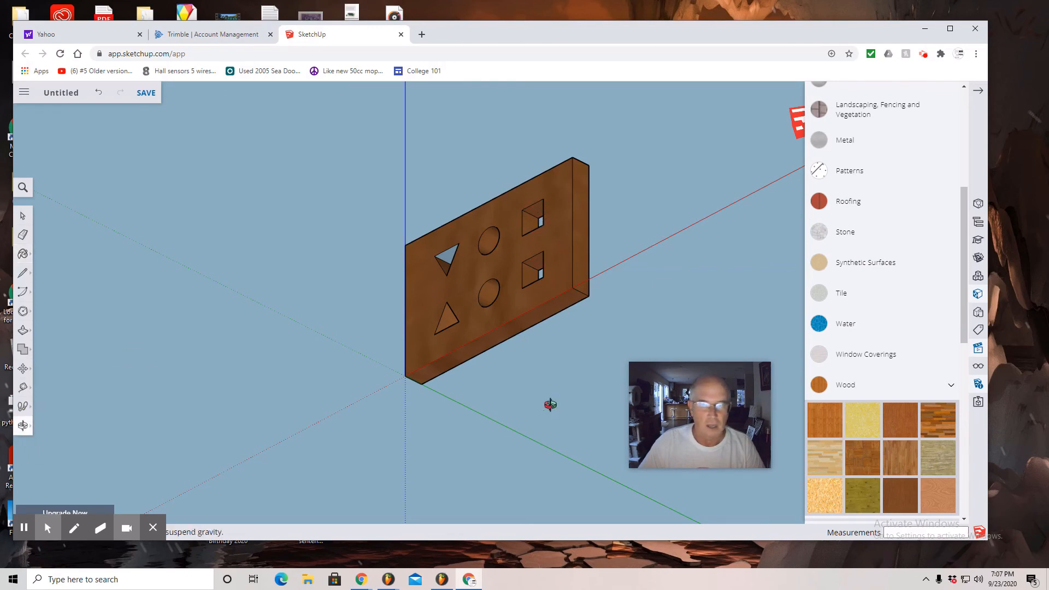
drag(551, 402, 428, 313)
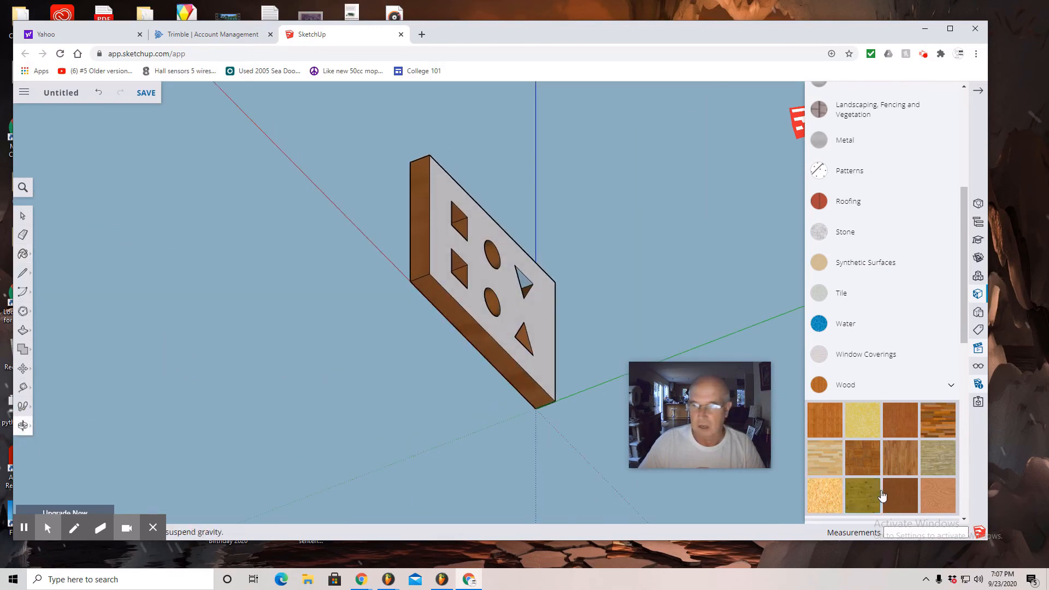
key(b)
click(533, 318)
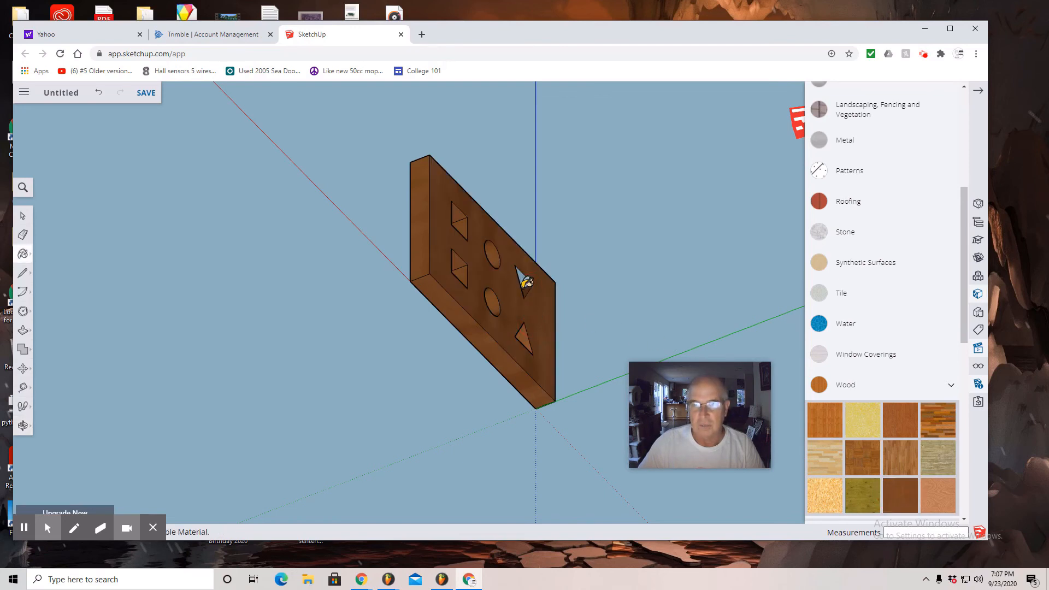
scroll(525, 290, down, 3)
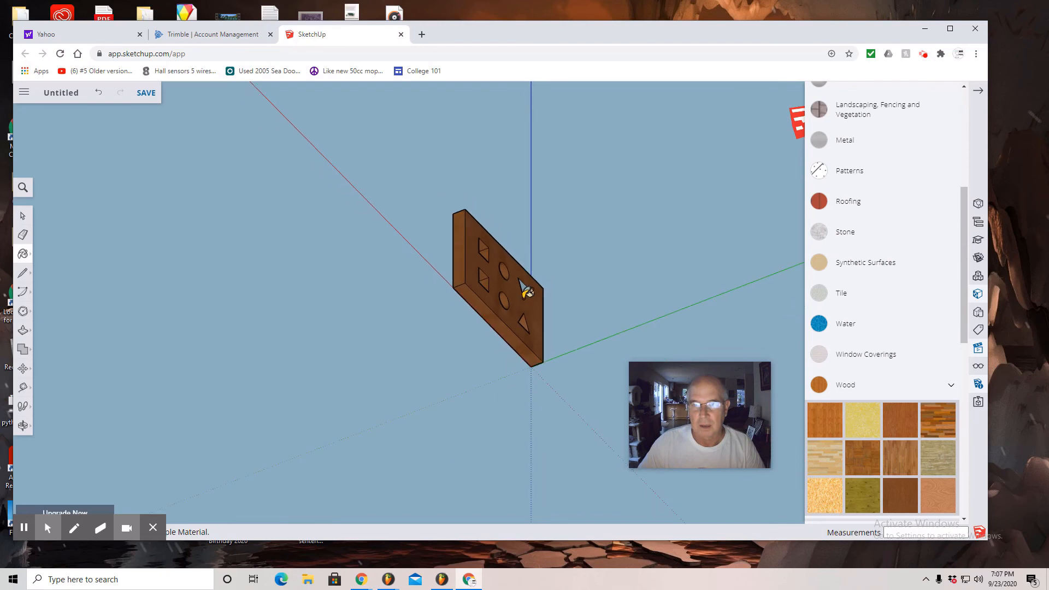
scroll(526, 290, up, 6)
click(526, 271)
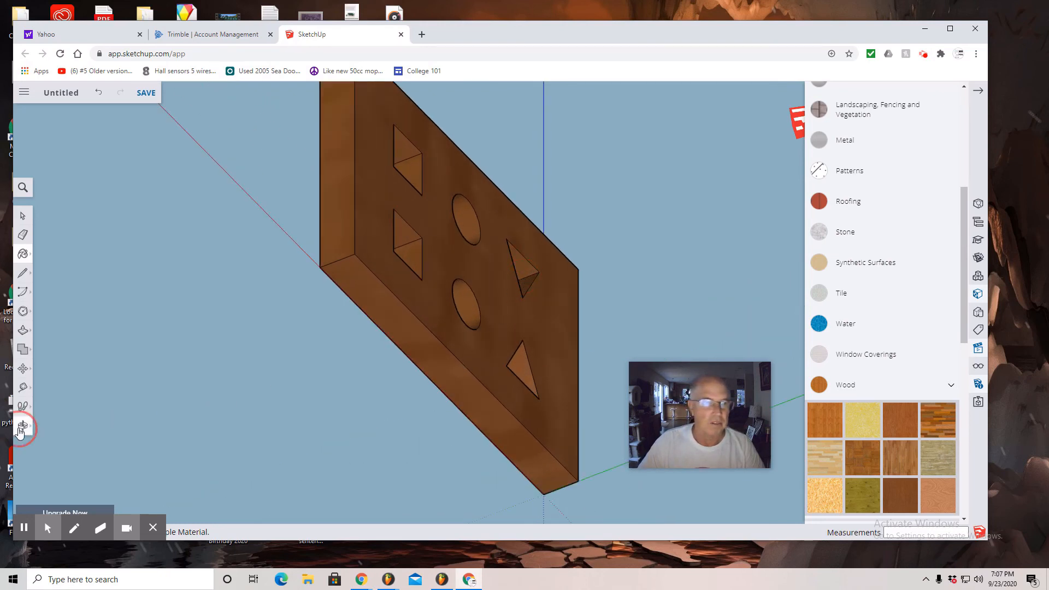
- Save the model in the SketchUp project folder under the name Base
click(22, 425)
drag(163, 377, 550, 456)
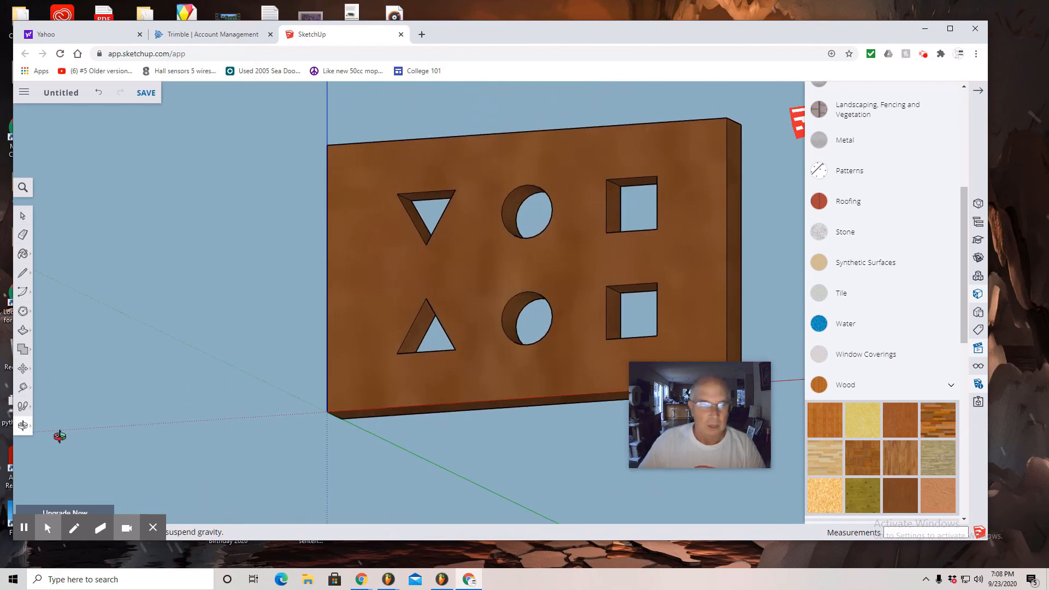
click(22, 425)
click(66, 414)
drag(377, 473, 229, 487)
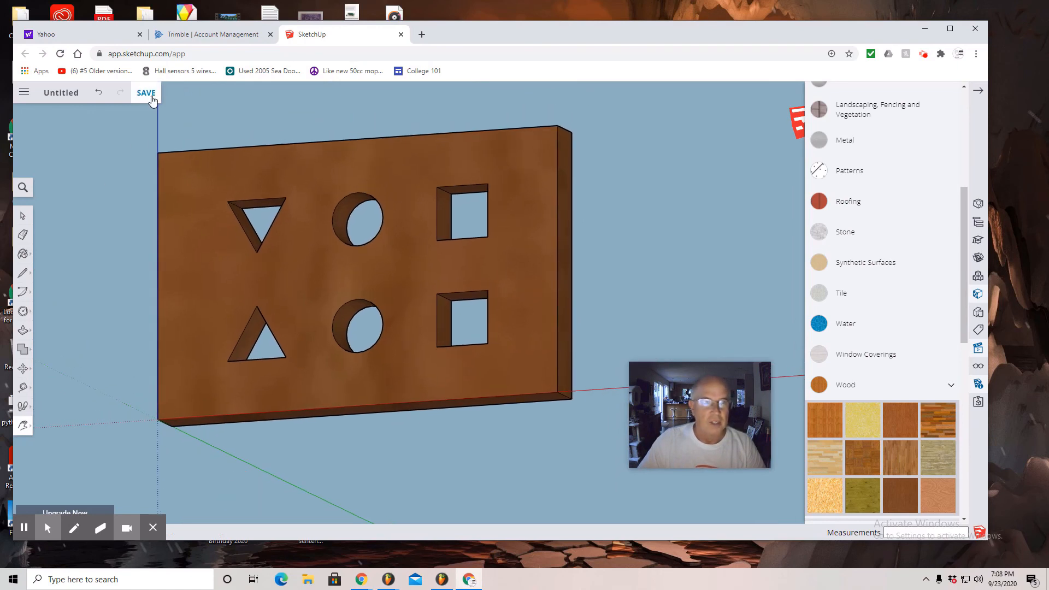
click(150, 95)
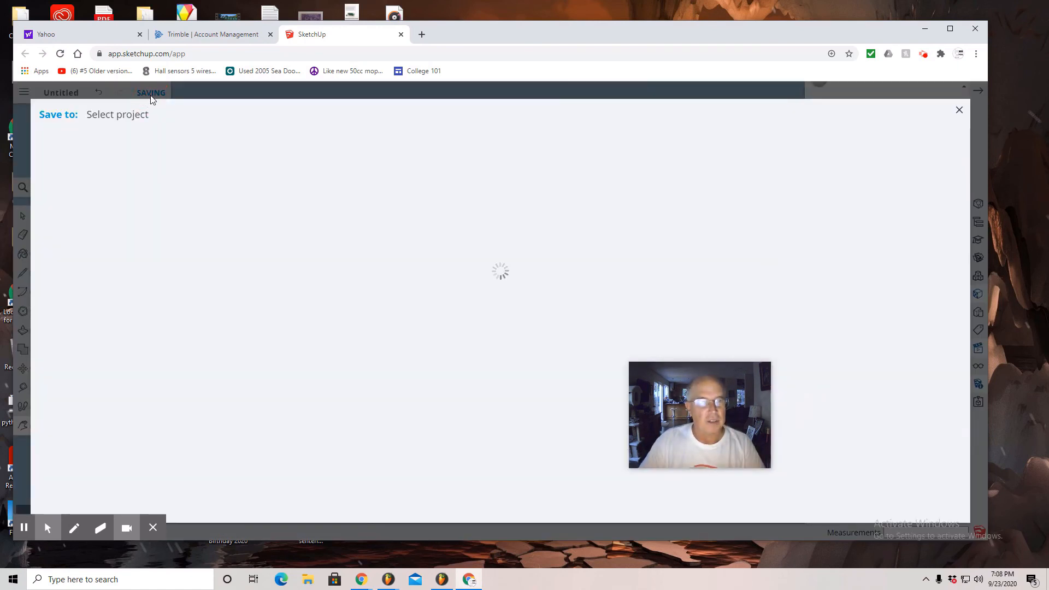
click(104, 217)
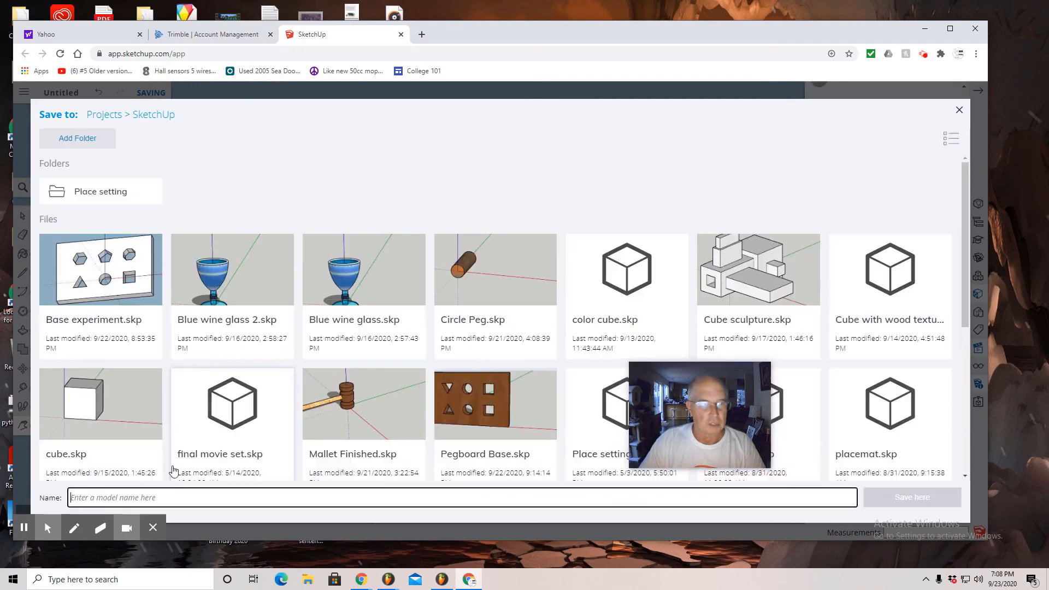
click(47, 499)
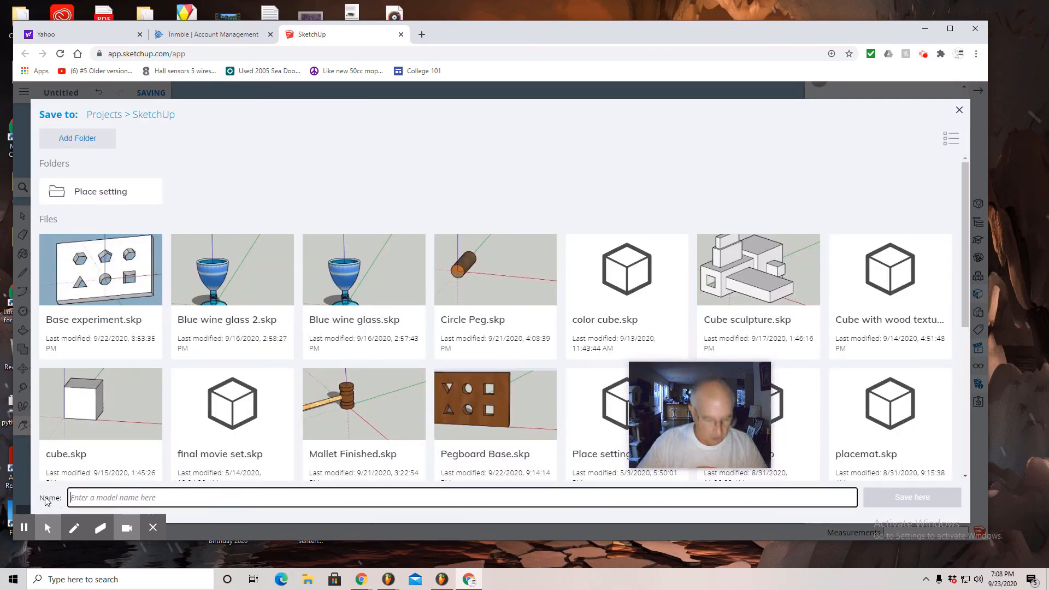
text(Base)
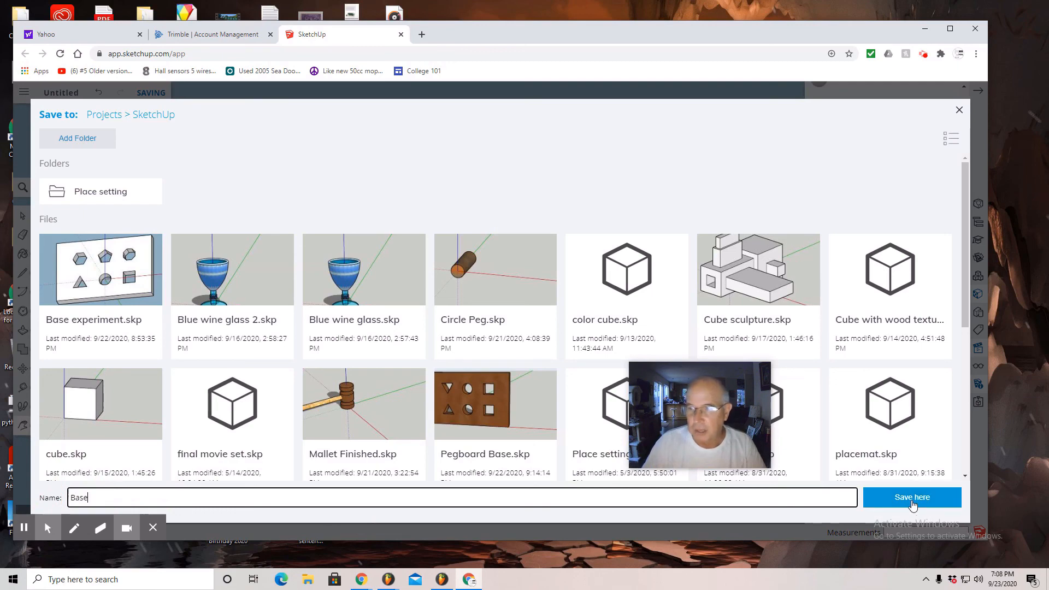
click(912, 508)
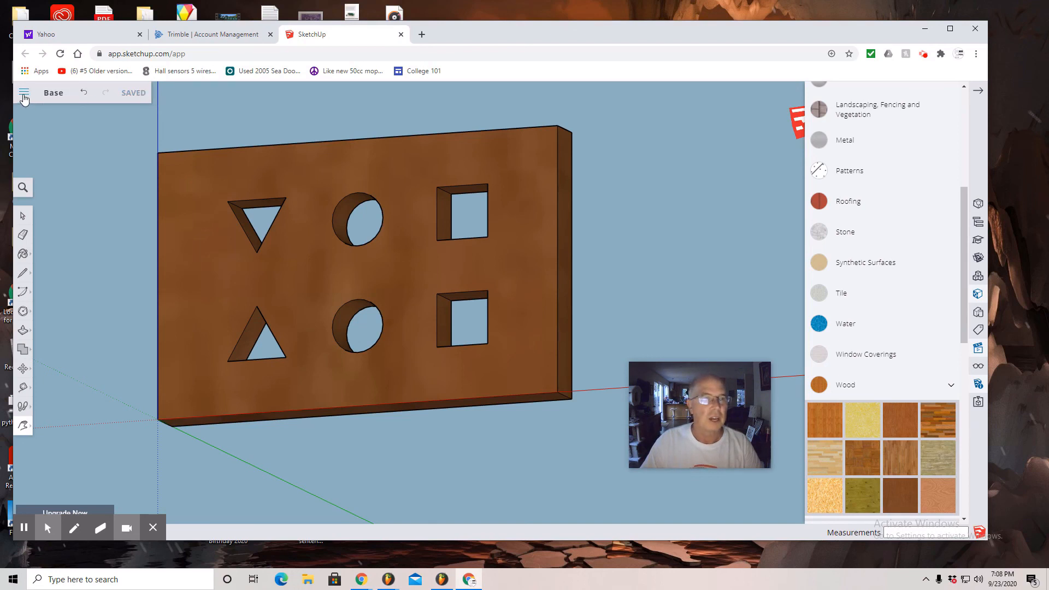
- Export the current view of the Base model as a PNG image with the default size and background
click(24, 97)
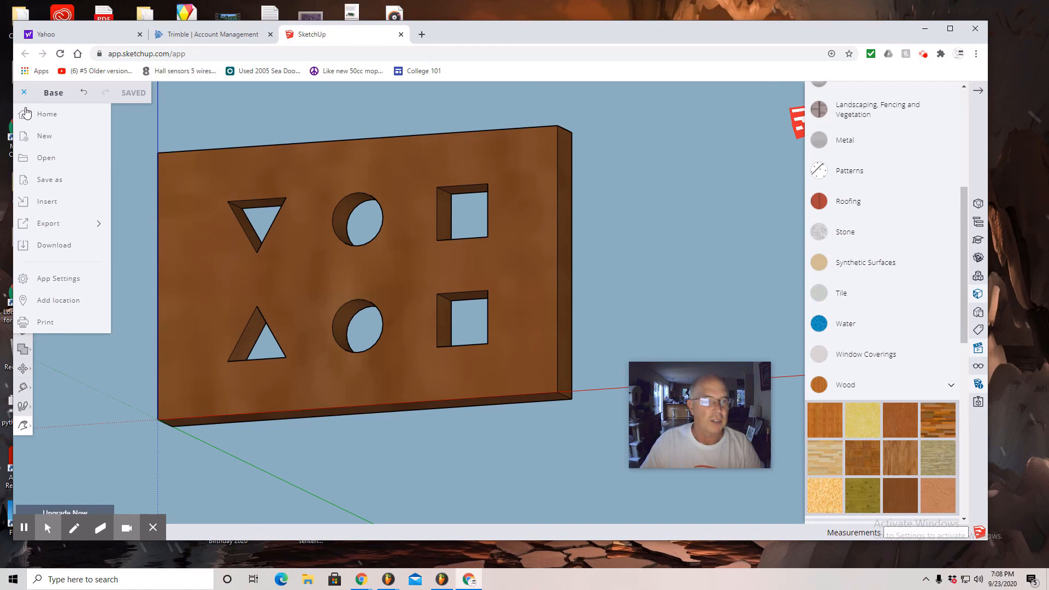
click(50, 229)
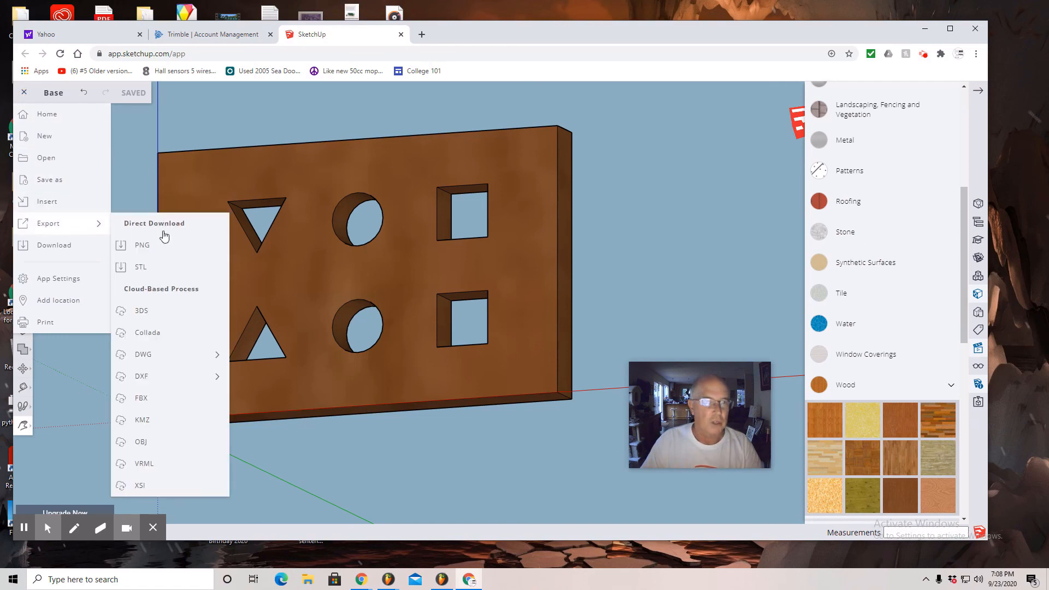
click(141, 244)
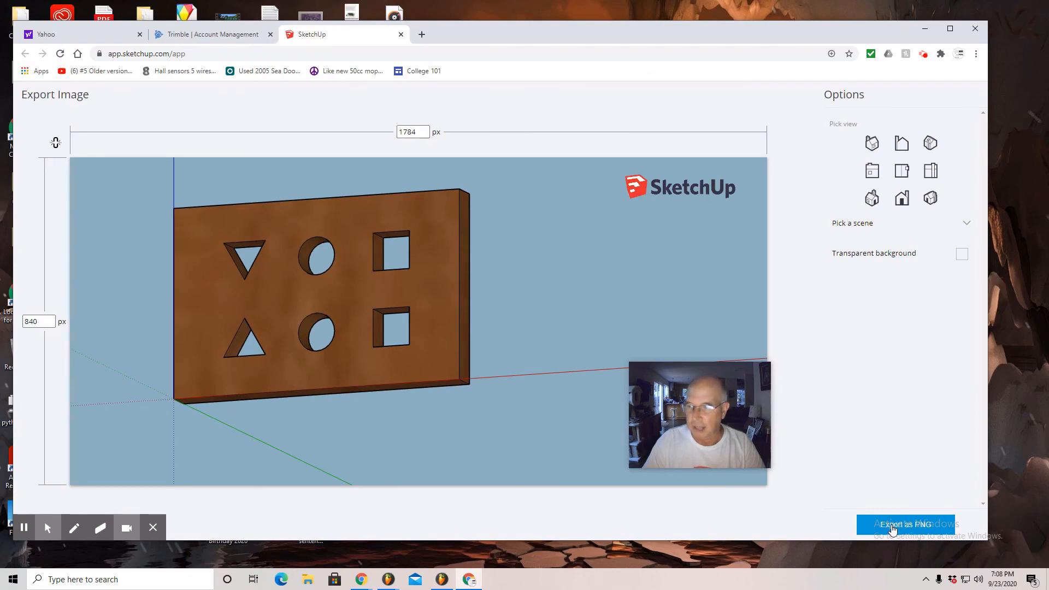
click(892, 526)
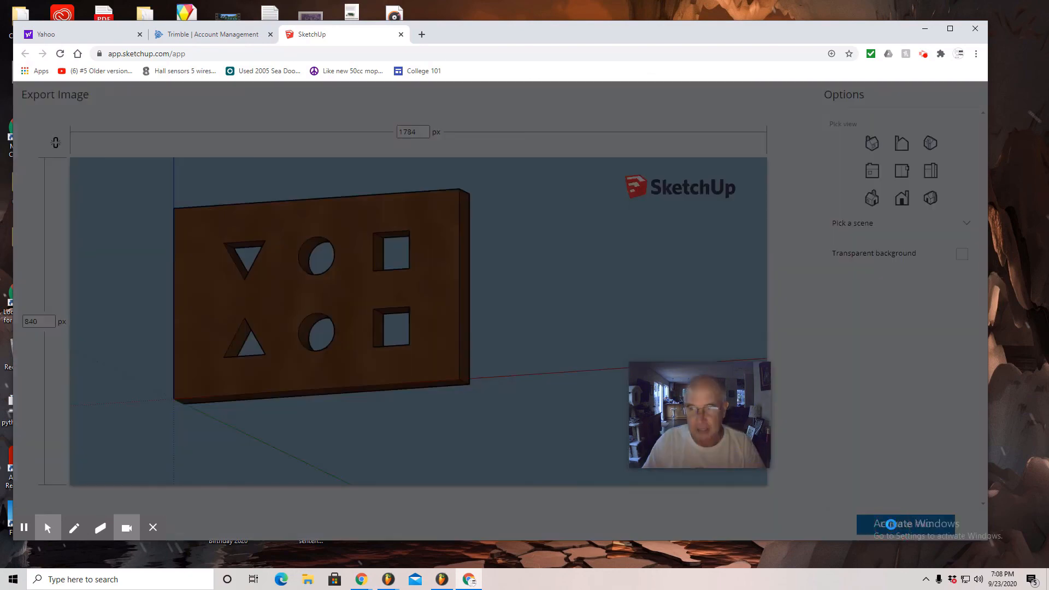
- Switch to File Explorer and open the exported Base (1) PNG from the Downloads folder to check it
mouse_move(125, 527)
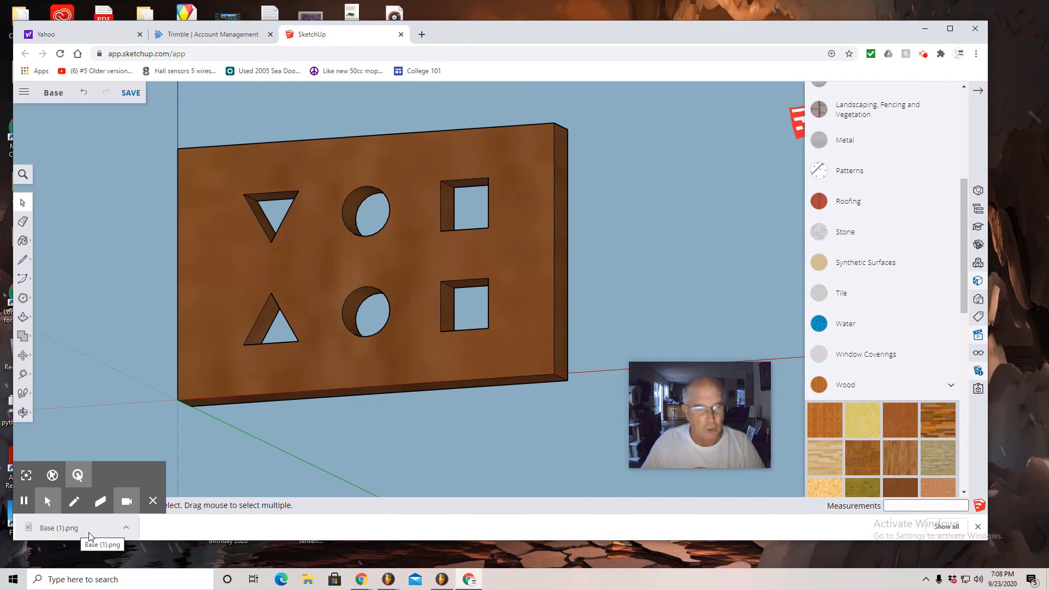
click(308, 581)
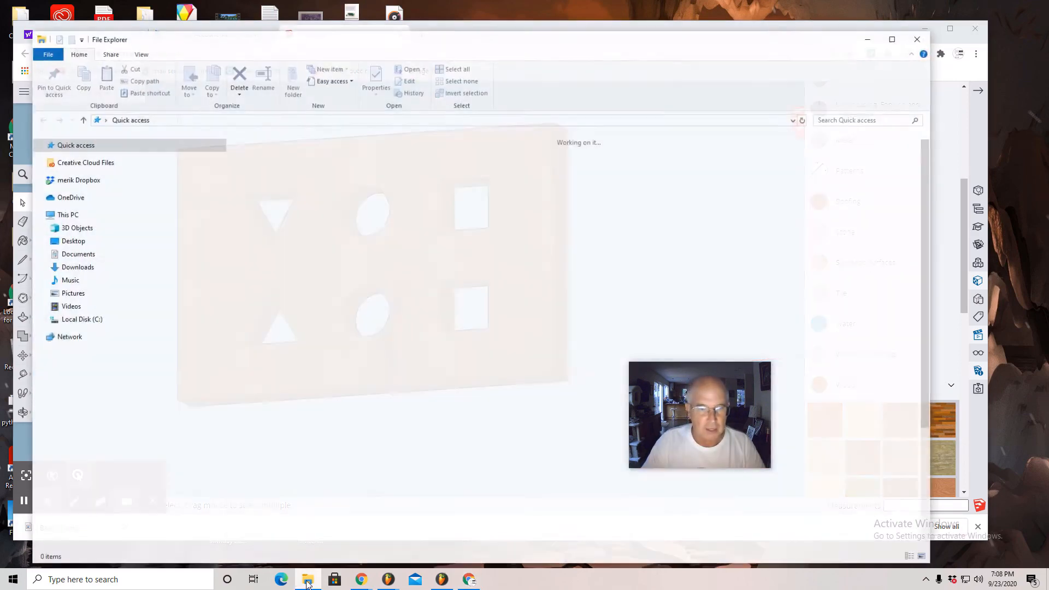
double_click(410, 165)
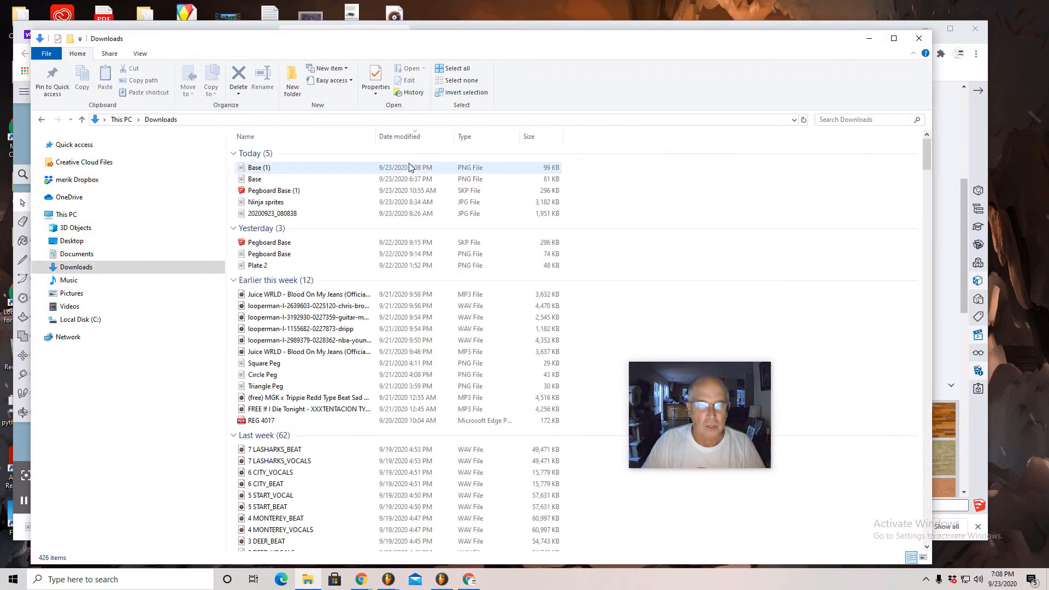
double_click(261, 169)
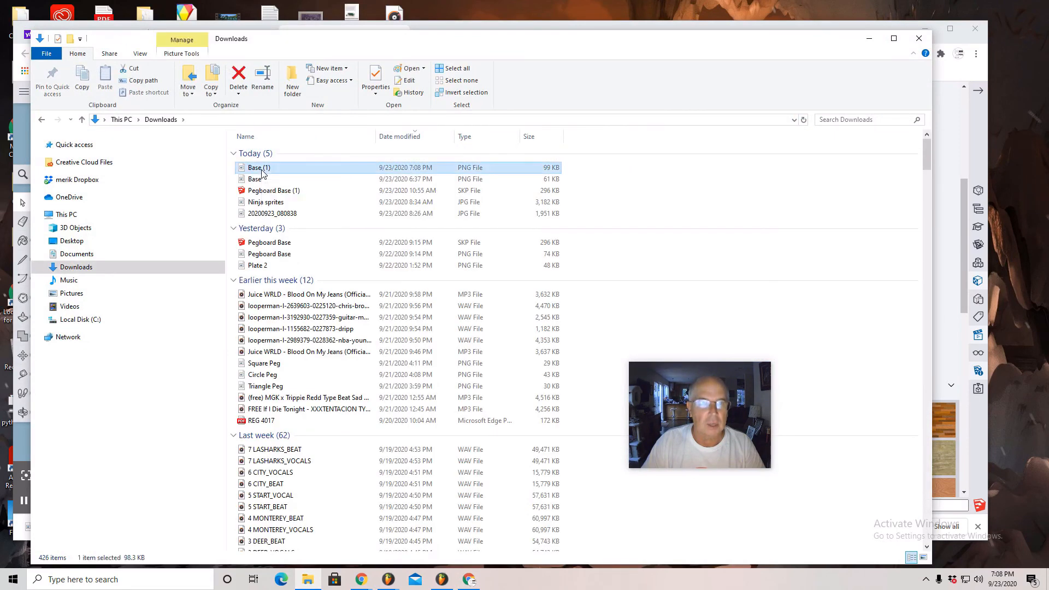